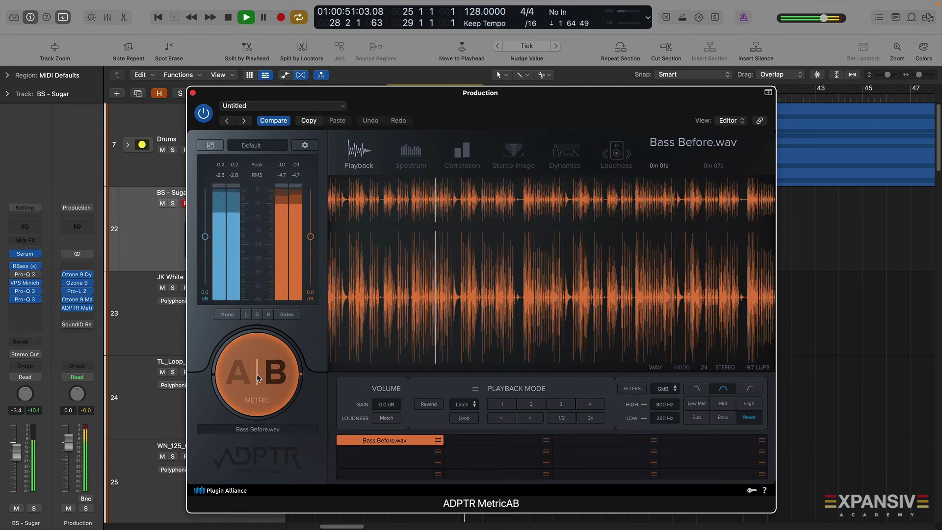
Step: Compare the current mix with the Bass Before.wav reference by alternating between A and B during playback, and stop playback
{"action": "left_click", "coordinate": [257, 374]}
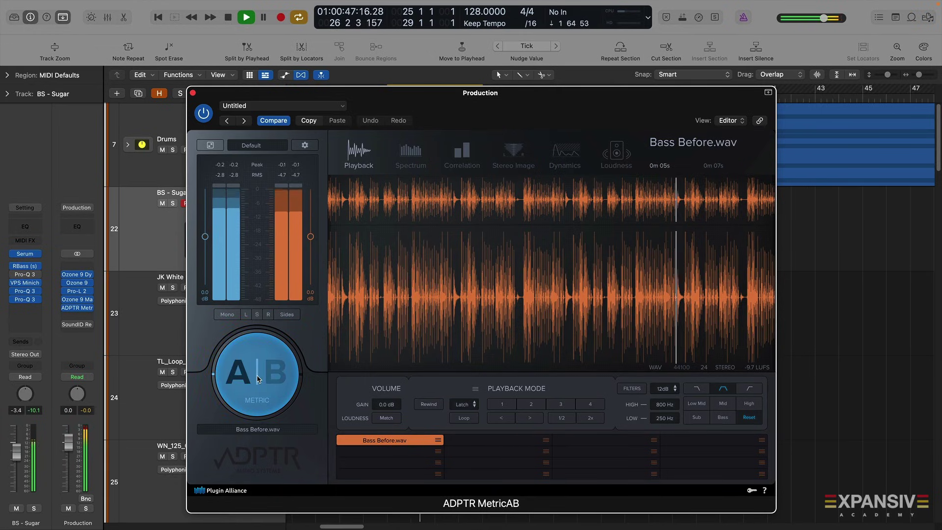
{"action": "left_click", "coordinate": [257, 374]}
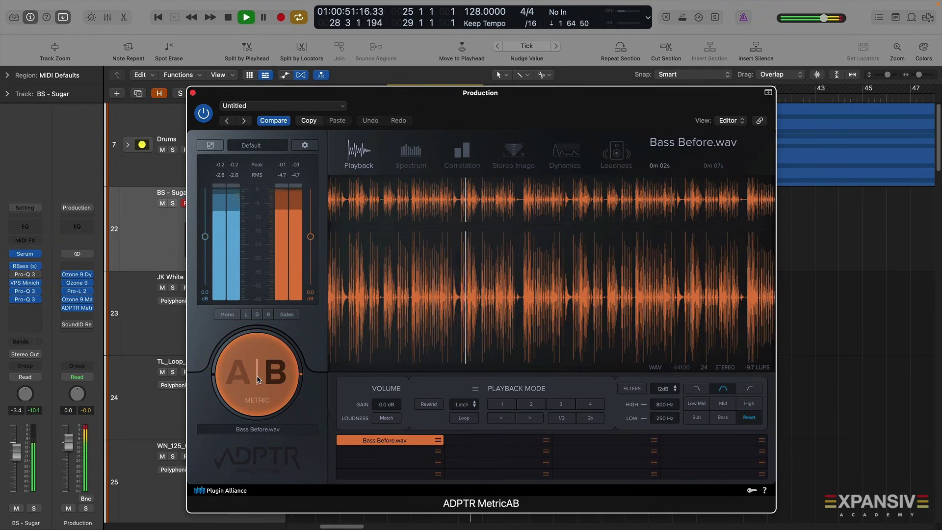
{"action": "left_click", "coordinate": [257, 375]}
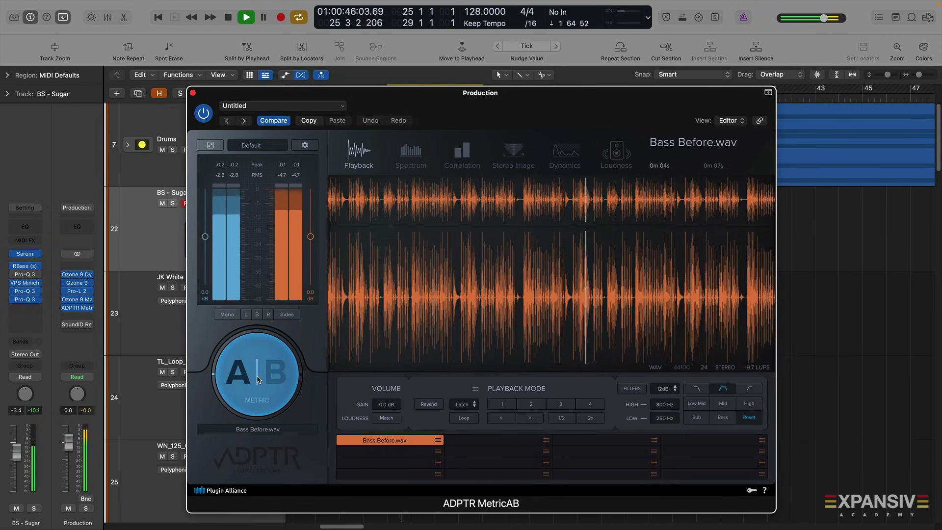
{"action": "left_click", "coordinate": [257, 376]}
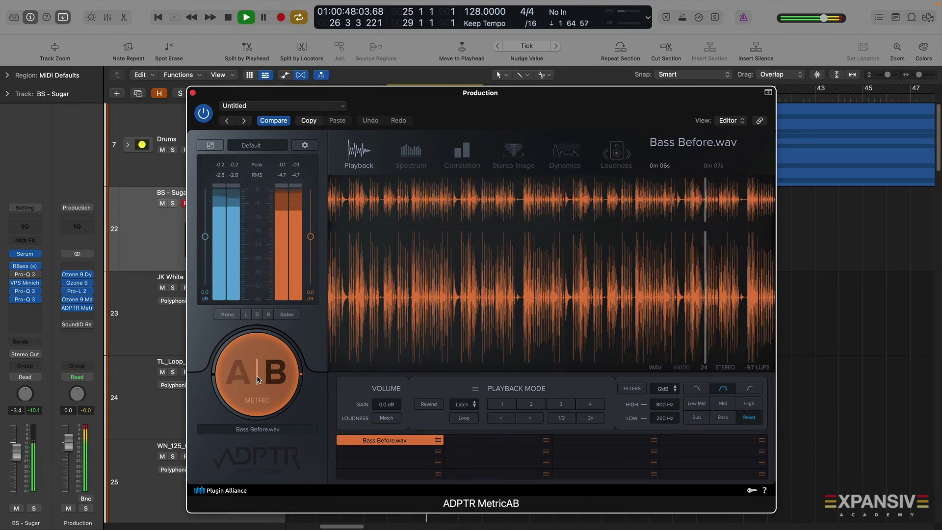
{"action": "left_click", "coordinate": [257, 376]}
{"action": "key", "text": "space"}
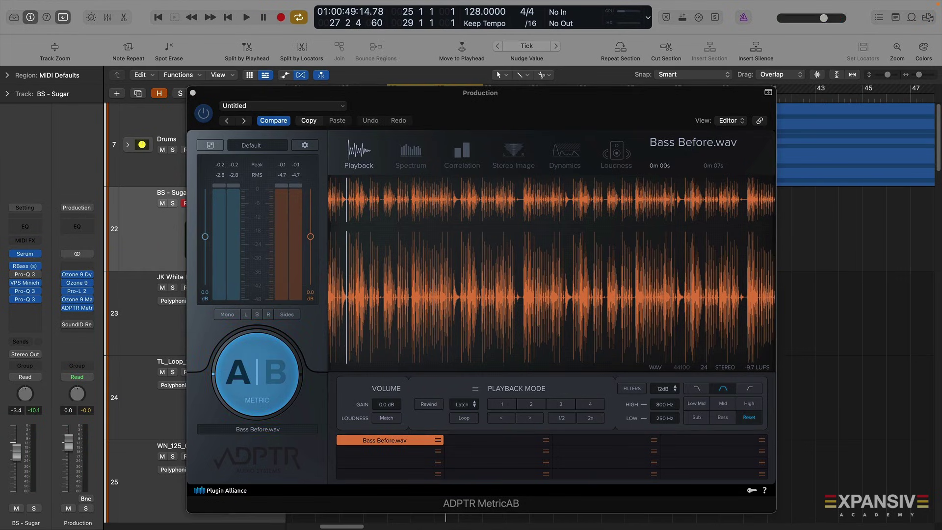
Step: Move the MetricAB window aside and bypass all the audio effects on the BS - Sugar track, leaving Serum on
{"action": "left_click", "coordinate": [415, 386]}
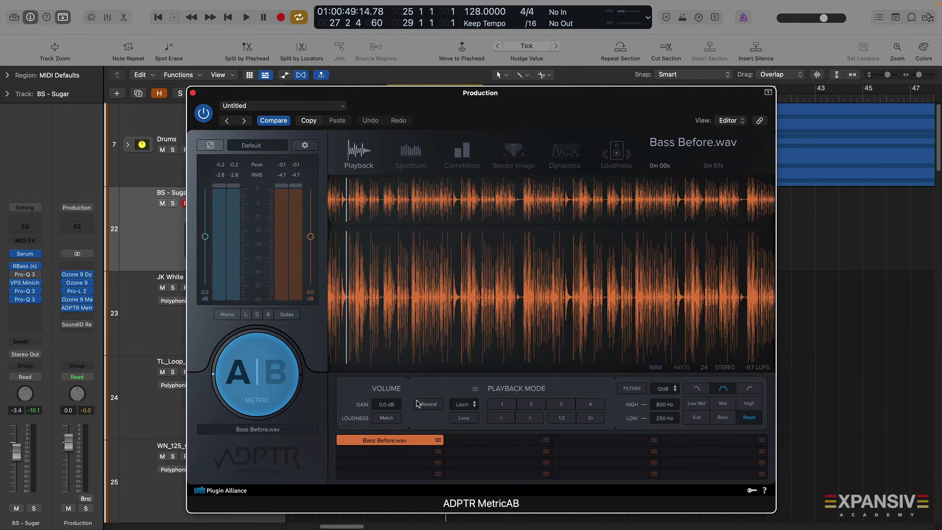
{"action": "left_click_drag", "start_coordinate": [200, 96], "coordinate": [811, 217]}
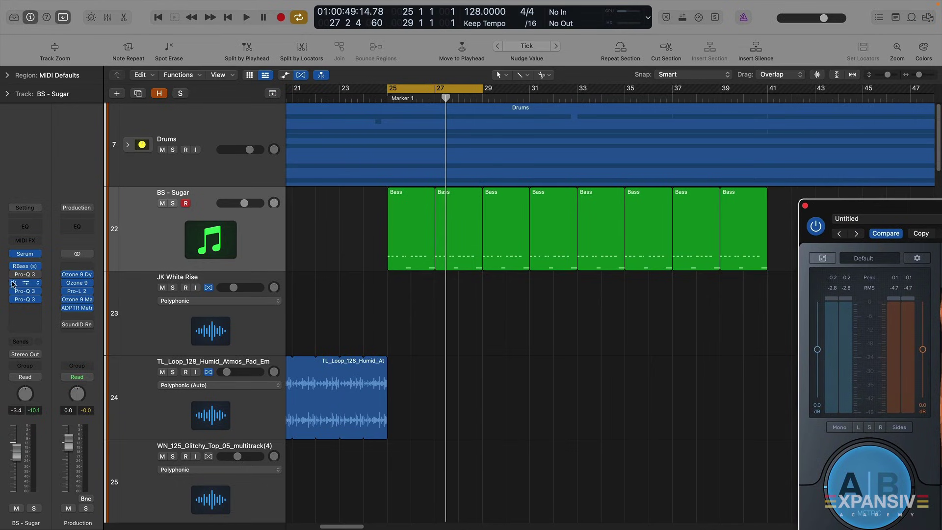
{"action": "left_click", "coordinate": [13, 267]}
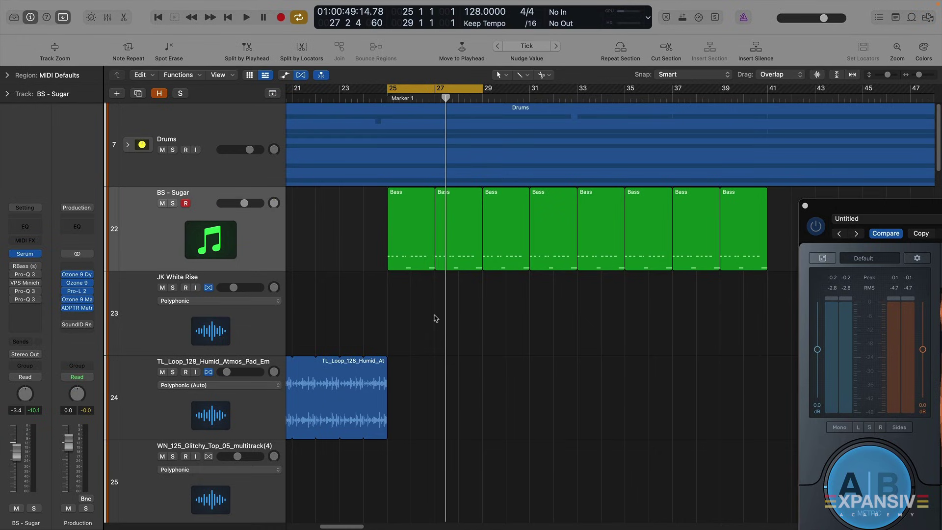
Step: Play the loop with the bass effects bypassed and compare it with the MetricAB reference by alternating between A and B
{"action": "key", "text": "space"}
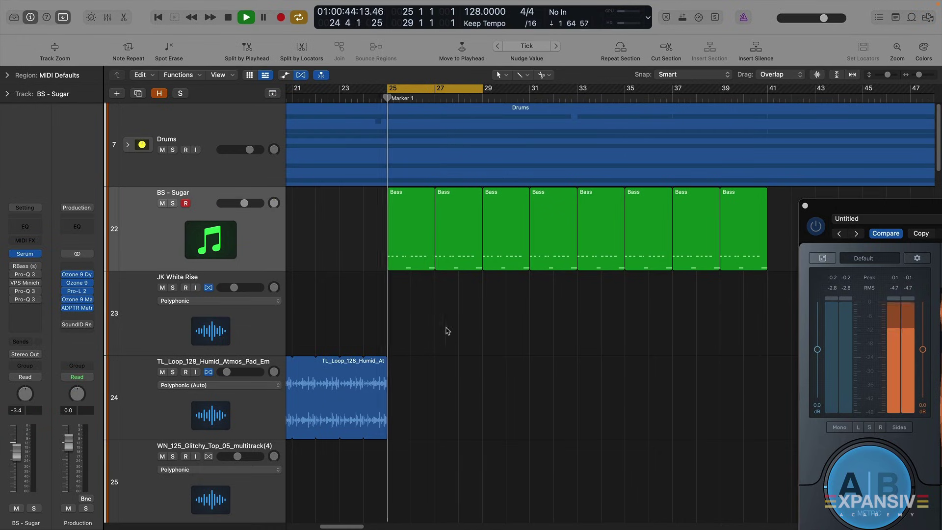
{"action": "left_click", "coordinate": [868, 475]}
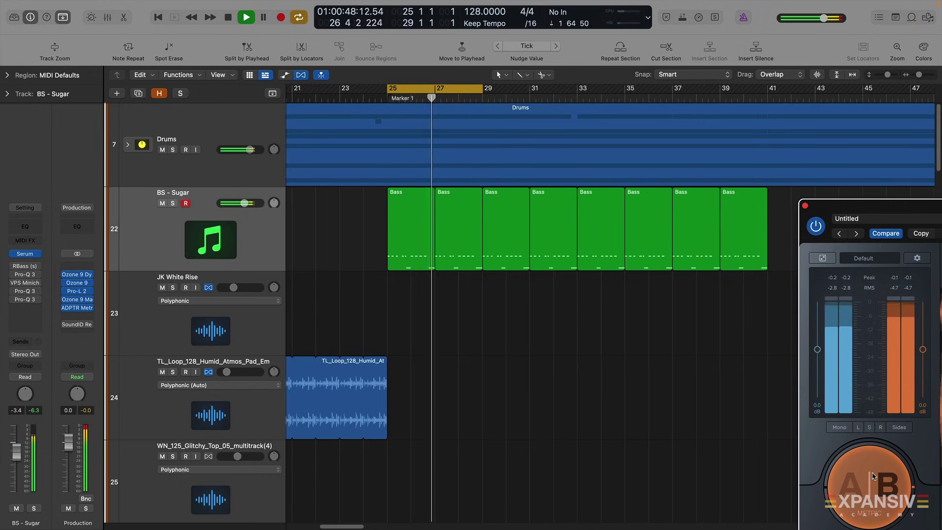
{"action": "left_click", "coordinate": [871, 475]}
{"action": "left_click", "coordinate": [872, 475]}
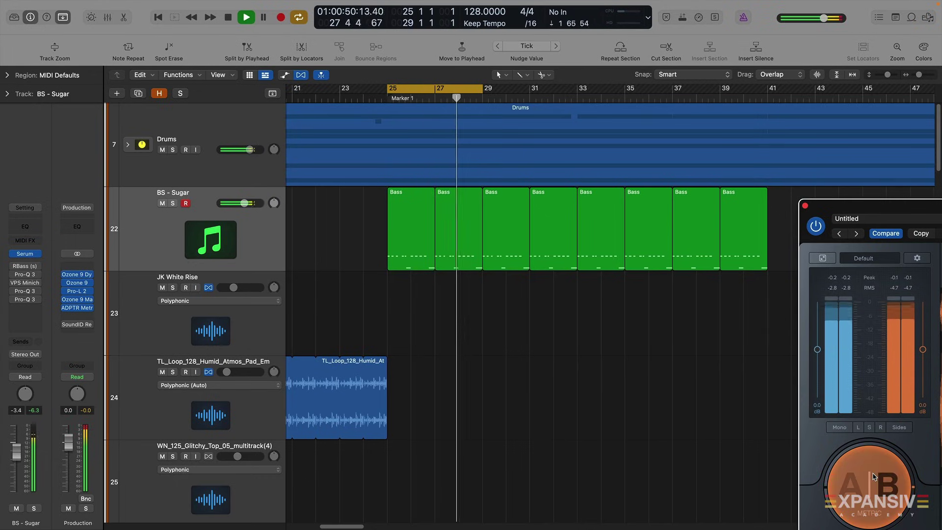
{"action": "left_click", "coordinate": [871, 475]}
{"action": "key", "text": "space"}
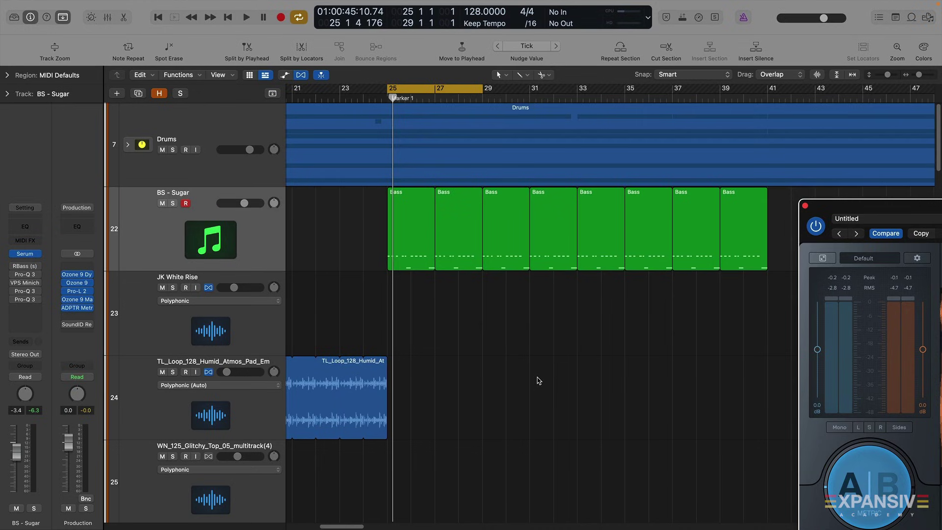
Step: Audition the Drums stack on its own in solo, and release the solo after stopping playback
{"action": "left_click", "coordinate": [171, 152]}
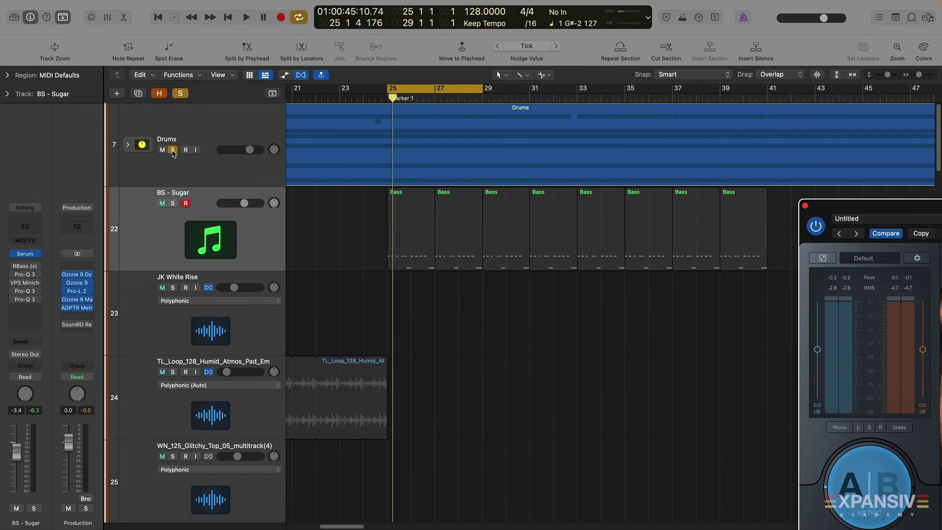
{"action": "key", "text": "space"}
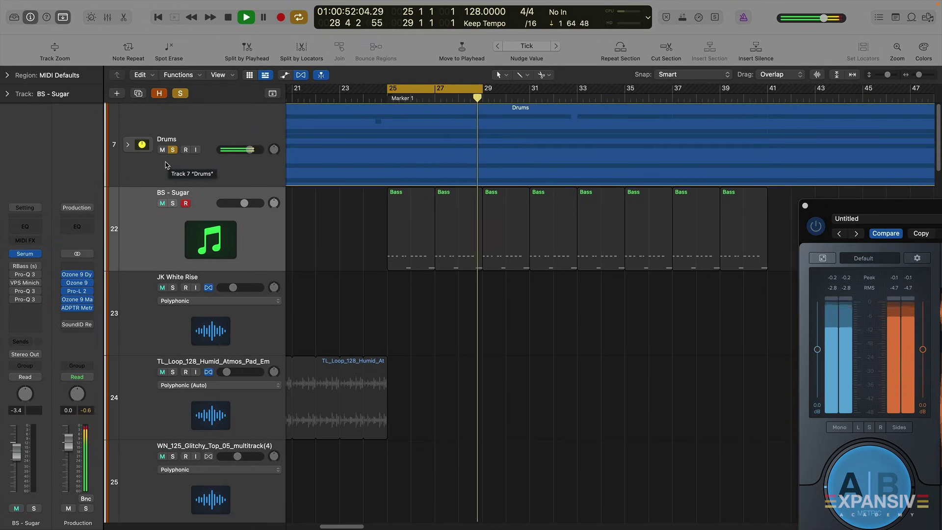
{"action": "key", "text": "space"}
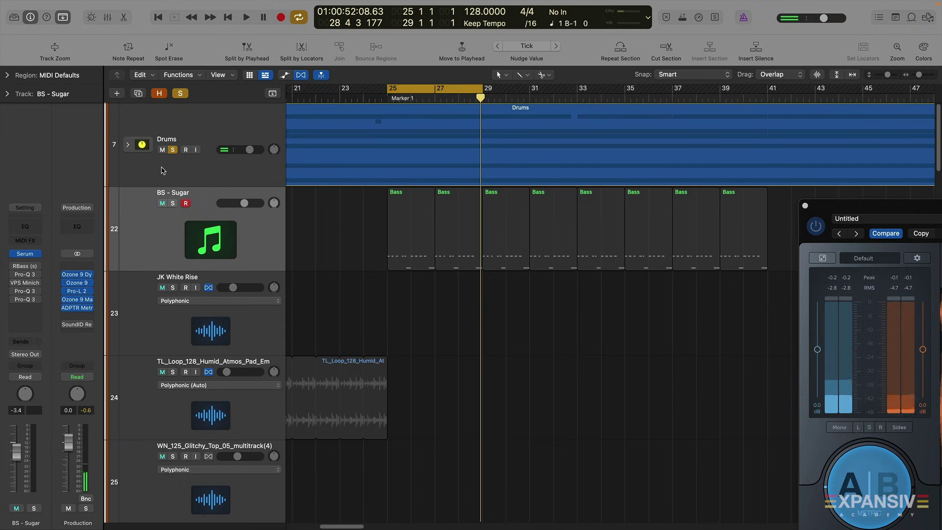
{"action": "left_click", "coordinate": [173, 151]}
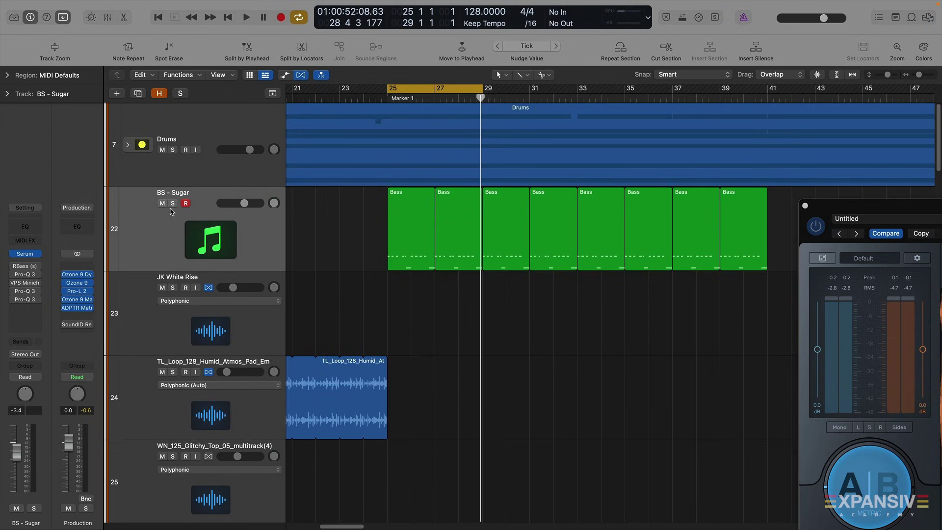
Step: Solo the Kick track inside the Drums stack together with the BS - Sugar track, and play the two together
{"action": "left_click", "coordinate": [126, 146]}
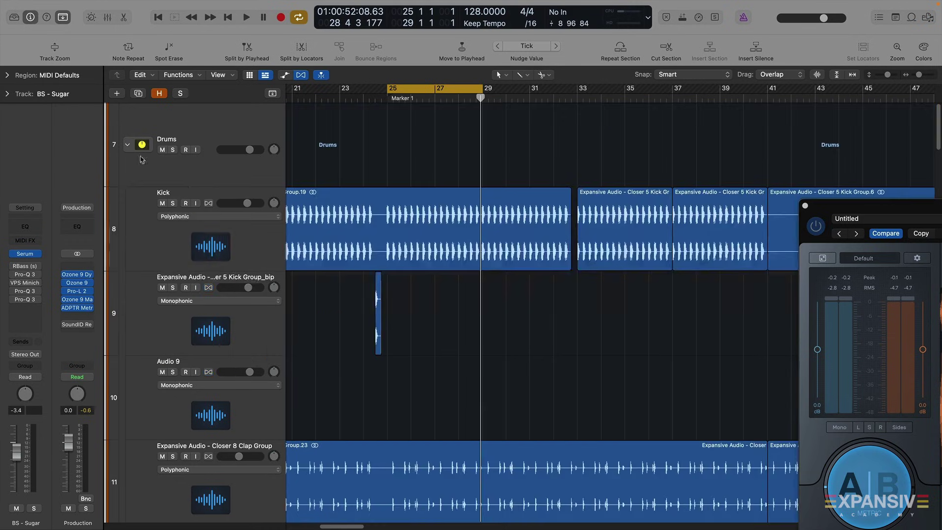
{"action": "left_click", "coordinate": [173, 203]}
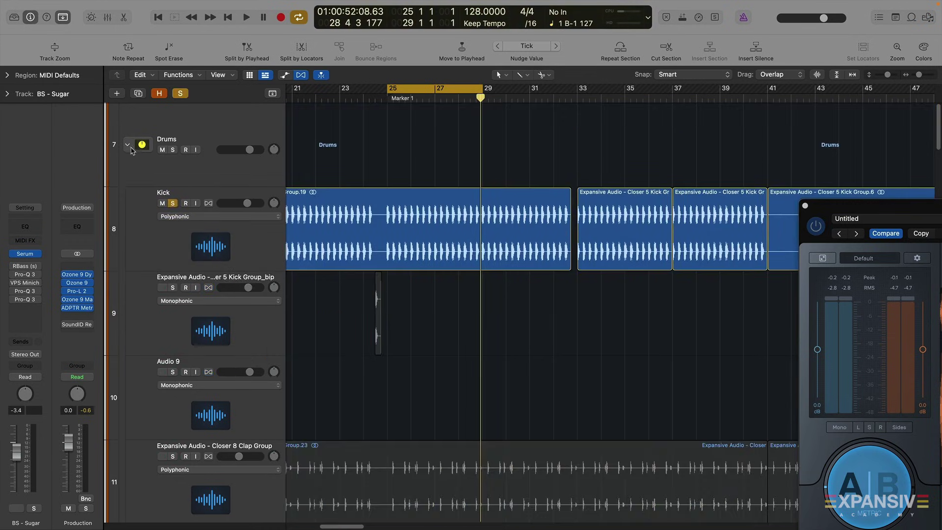
{"action": "left_click", "coordinate": [130, 148]}
{"action": "left_click", "coordinate": [172, 203]}
{"action": "key", "text": "shift+l"}
{"action": "key", "text": "space"}
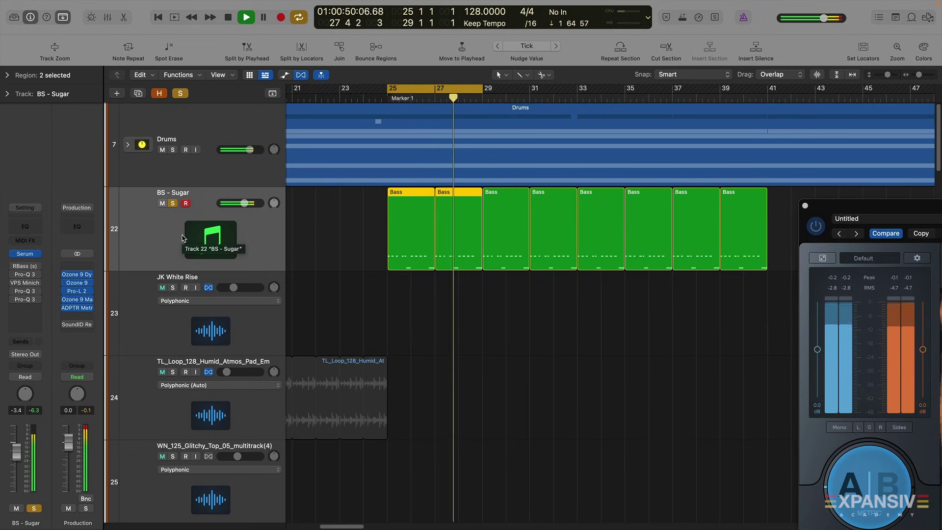
{"action": "key", "text": "space"}
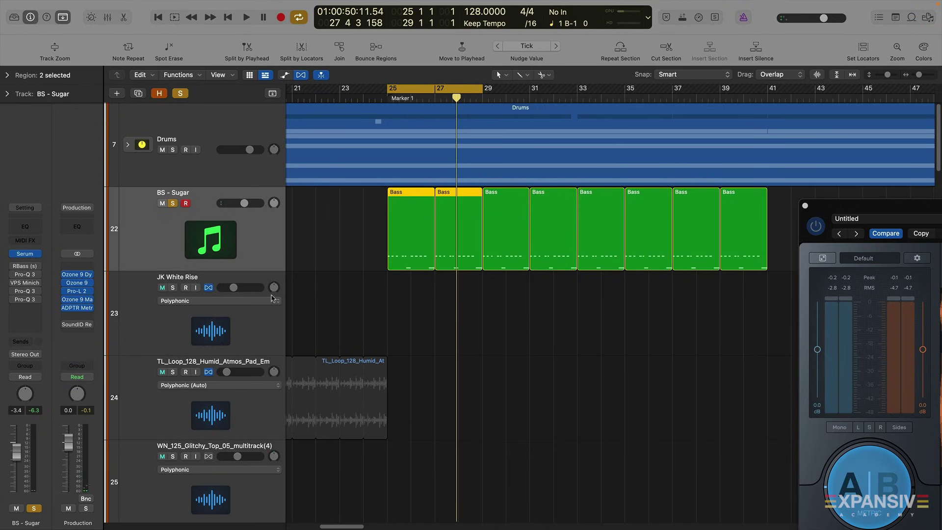
Step: Open the first Bass region in an enlarged Piano Roll, zoomed to show all its notes from bar 25 to 27
{"action": "key", "text": "z"}
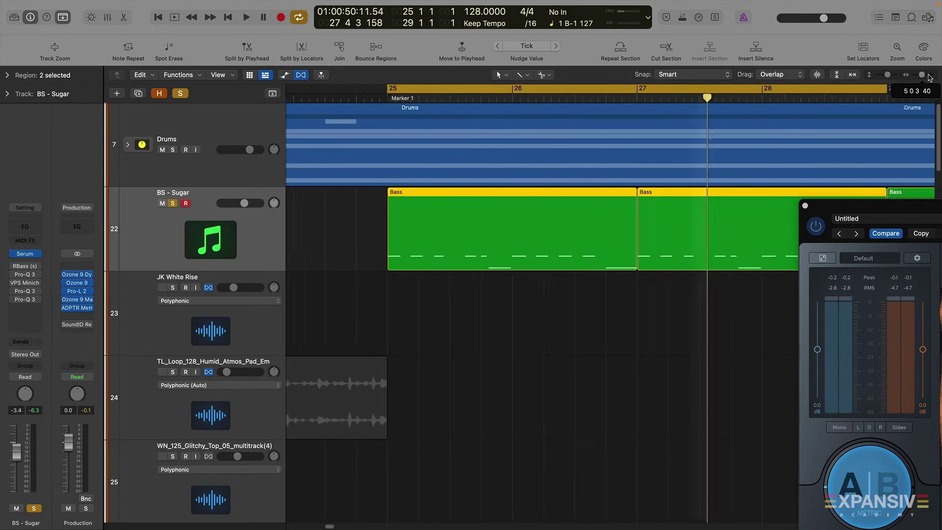
{"action": "left_click", "coordinate": [427, 265]}
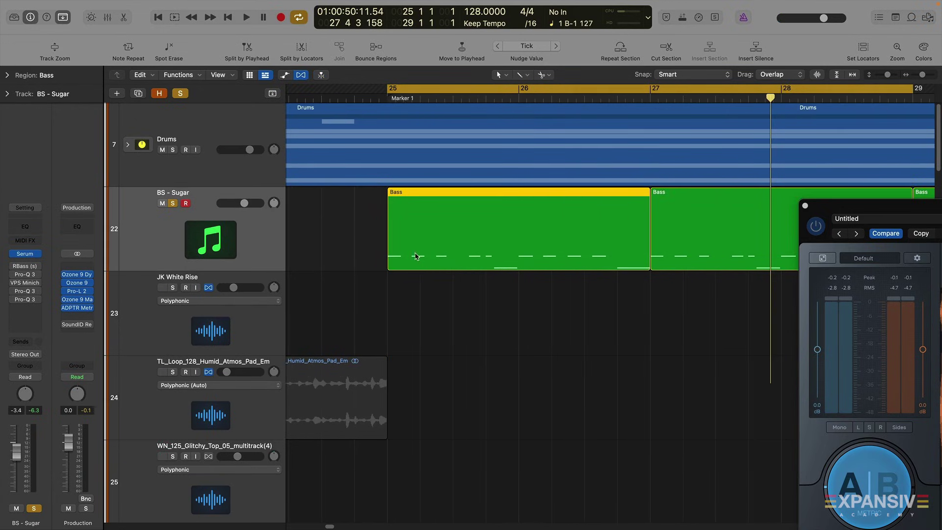
{"action": "double_click", "coordinate": [417, 267]}
{"action": "left_click_drag", "start_coordinate": [397, 393], "coordinate": [397, 242]}
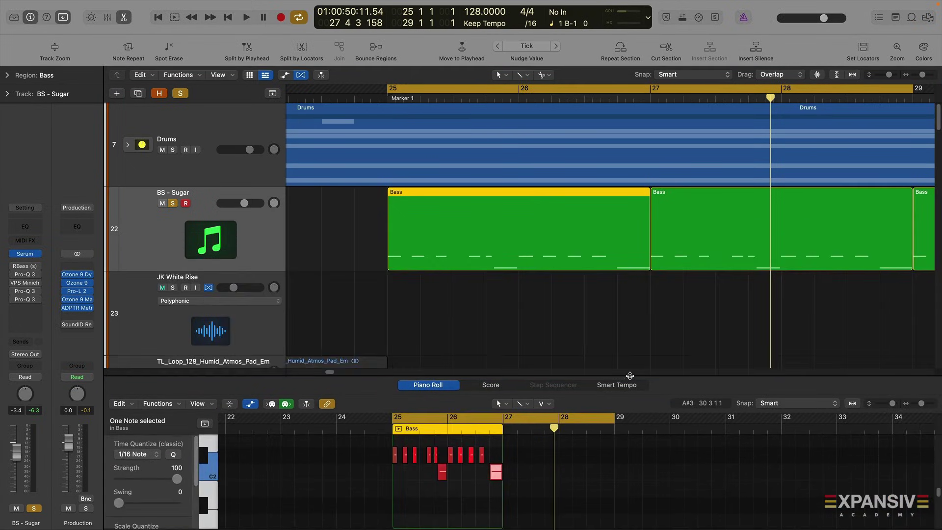
{"action": "left_click_drag", "start_coordinate": [922, 290], "coordinate": [925, 290]}
{"action": "scroll", "coordinate": [741, 357], "scroll_direction": "right", "scroll_amount": 10}
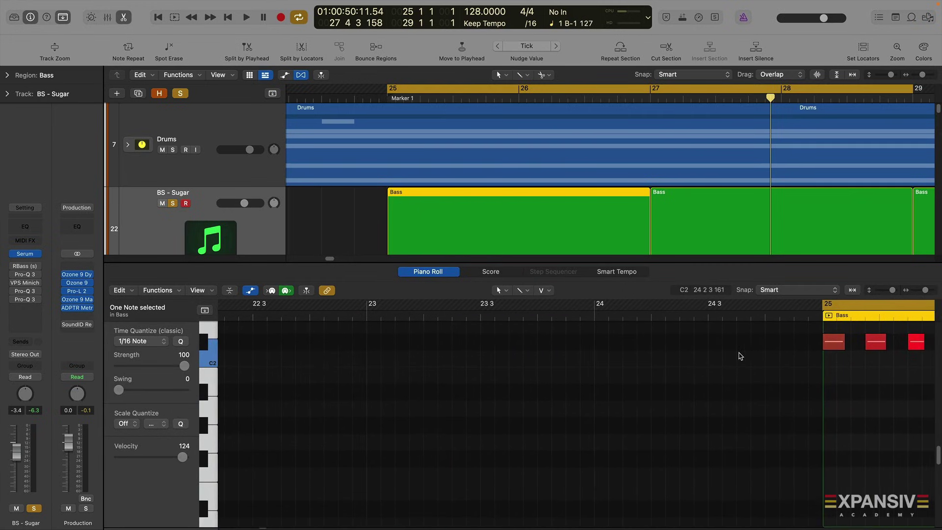
{"action": "scroll", "coordinate": [741, 356], "scroll_direction": "right", "scroll_amount": 5}
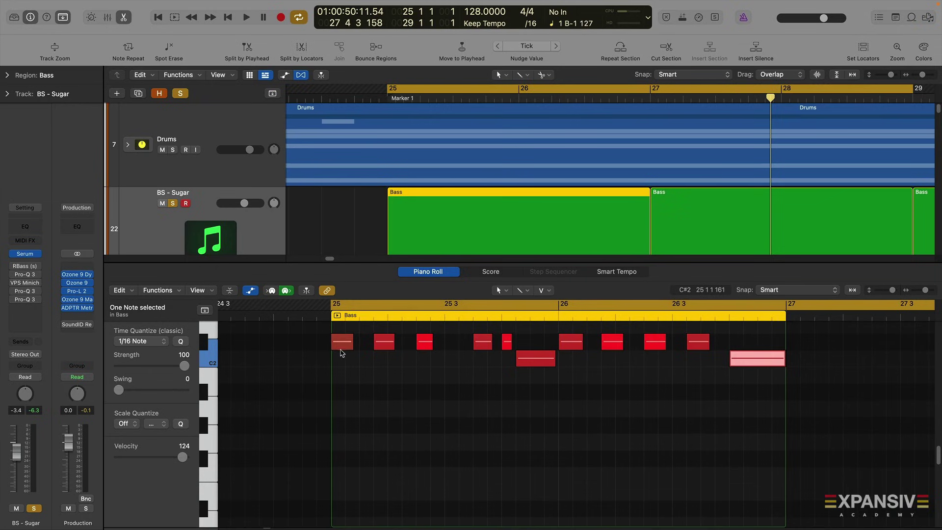
Step: Play the soloed kick and bass alongside the displayed bass notes, and shrink the Piano Roll after stopping playback
{"action": "key", "text": "space"}
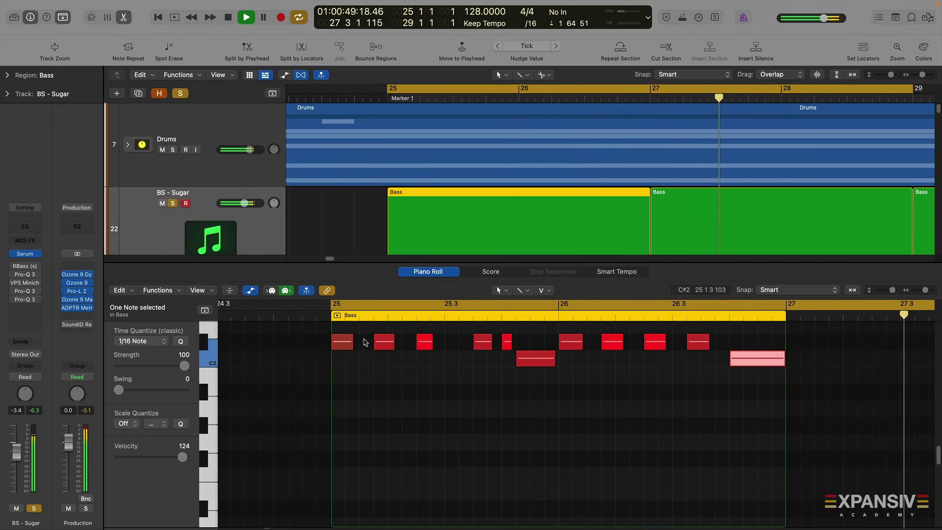
{"action": "key", "text": "space"}
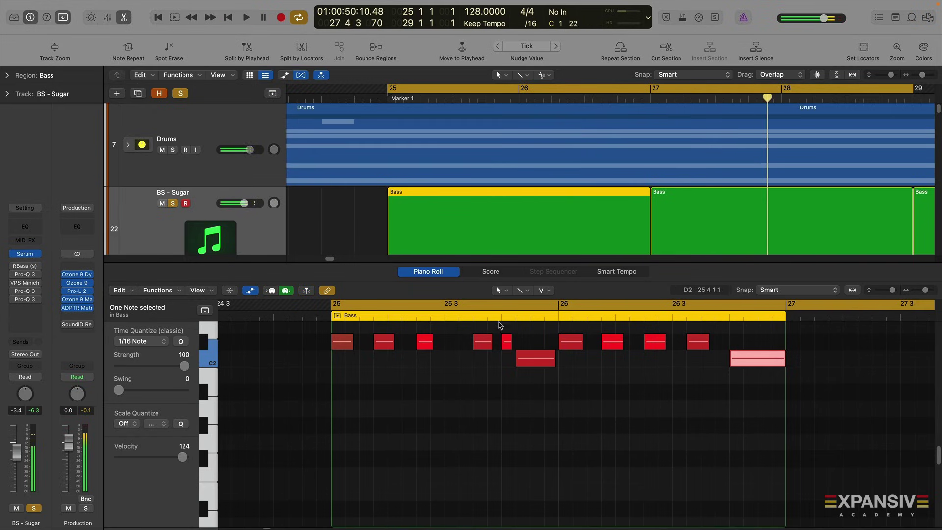
{"action": "left_click_drag", "start_coordinate": [502, 263], "coordinate": [476, 450]}
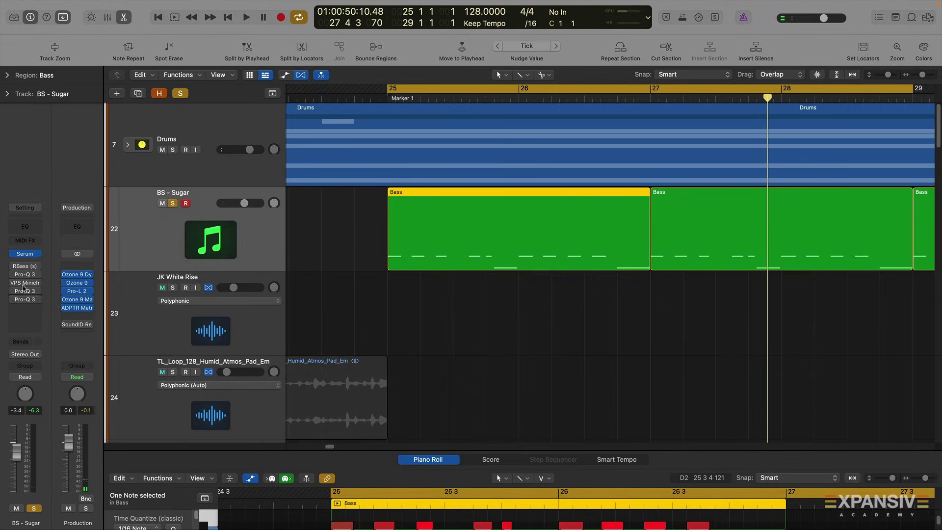
Step: Enable VPS Minichain on the BS - Sugar track, compare it on and off during playback, and close its window with the effect on
{"action": "left_click", "coordinate": [19, 284]}
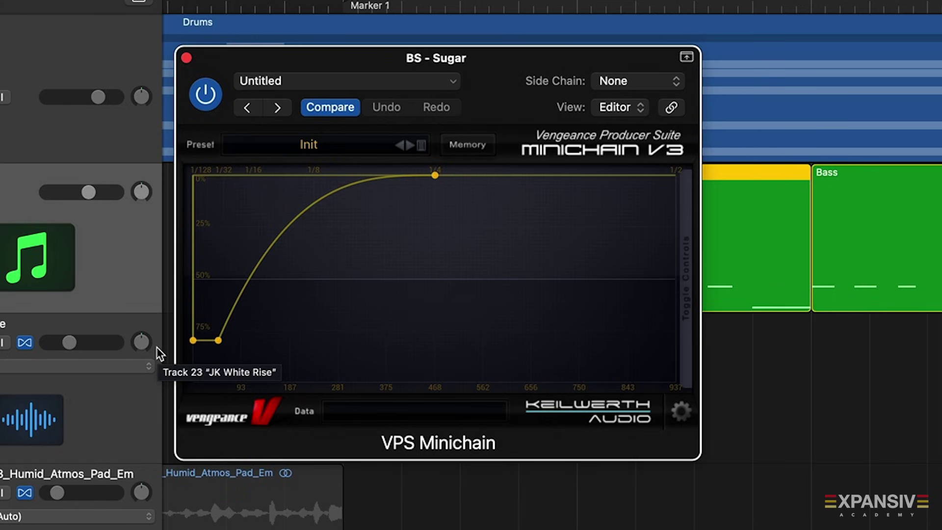
{"action": "key", "text": "space"}
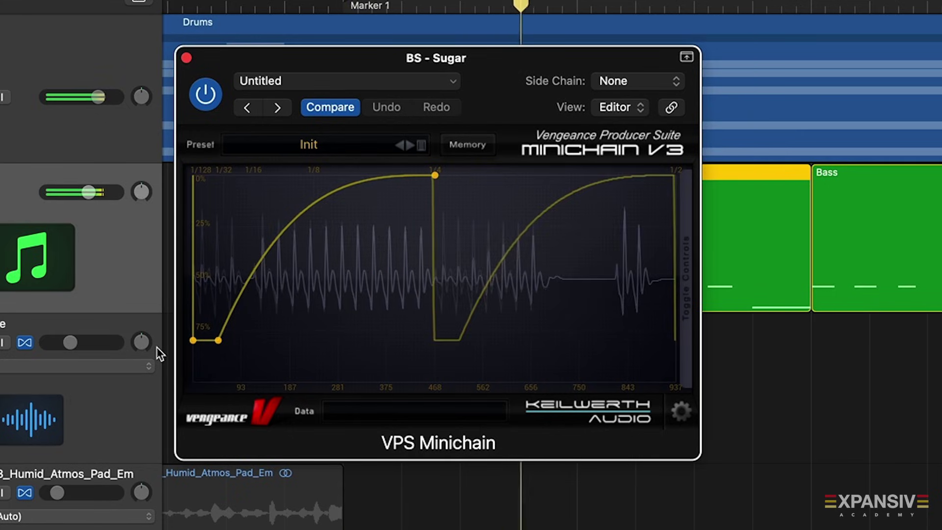
{"action": "left_click", "coordinate": [205, 95]}
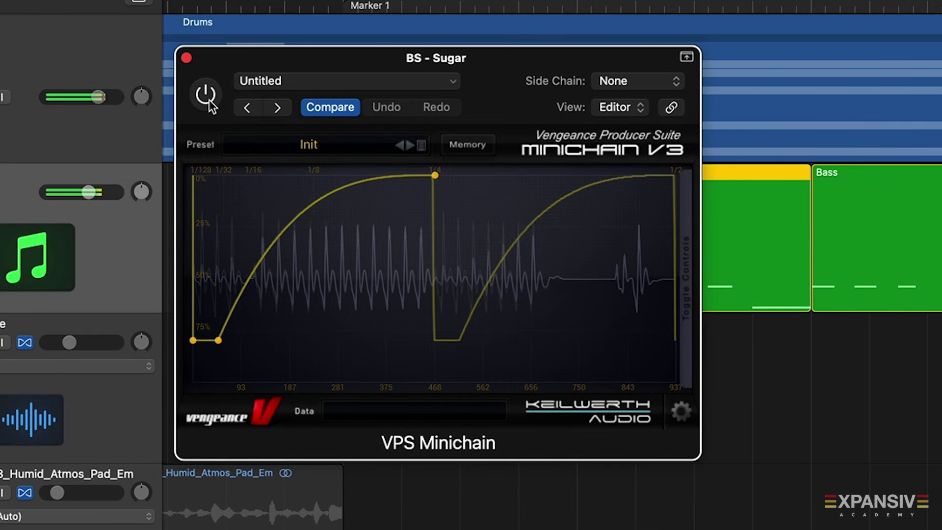
{"action": "left_click", "coordinate": [207, 96]}
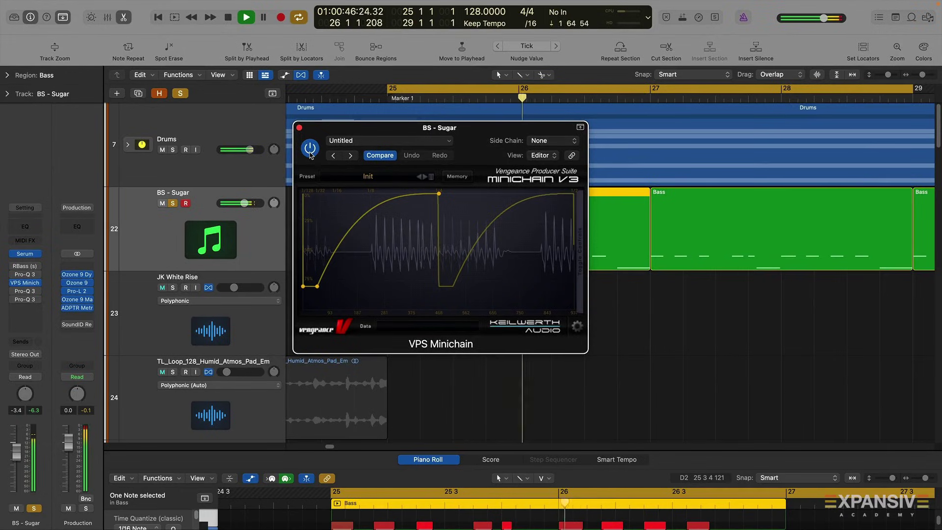
{"action": "key", "text": "super+w"}
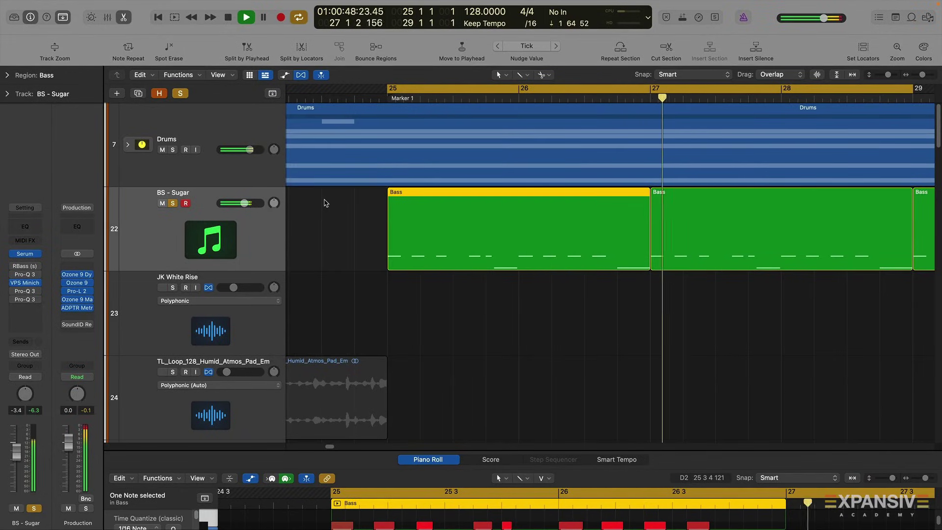
{"action": "key", "text": "space"}
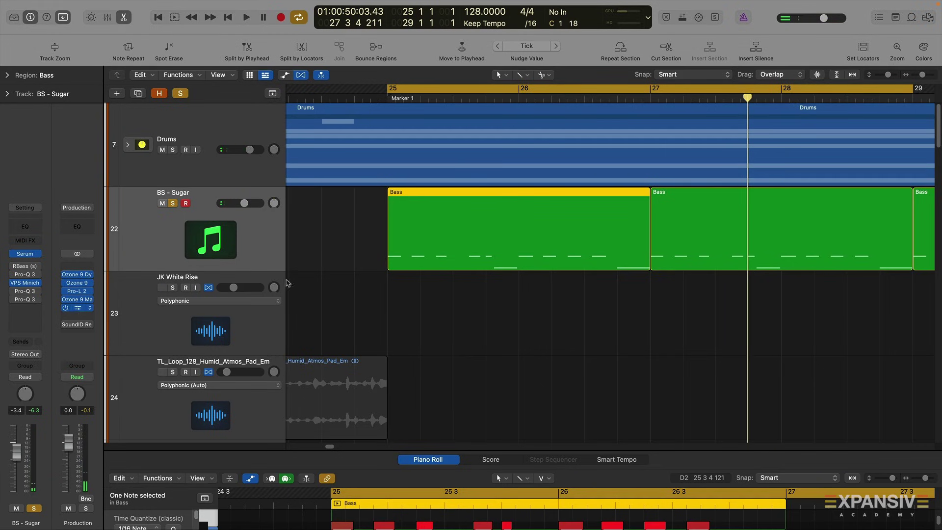
Step: Compare the soloed kick and bass in MetricAB, clear all solos, switch between A and B in the full mix, and close its window
{"action": "key", "text": "space"}
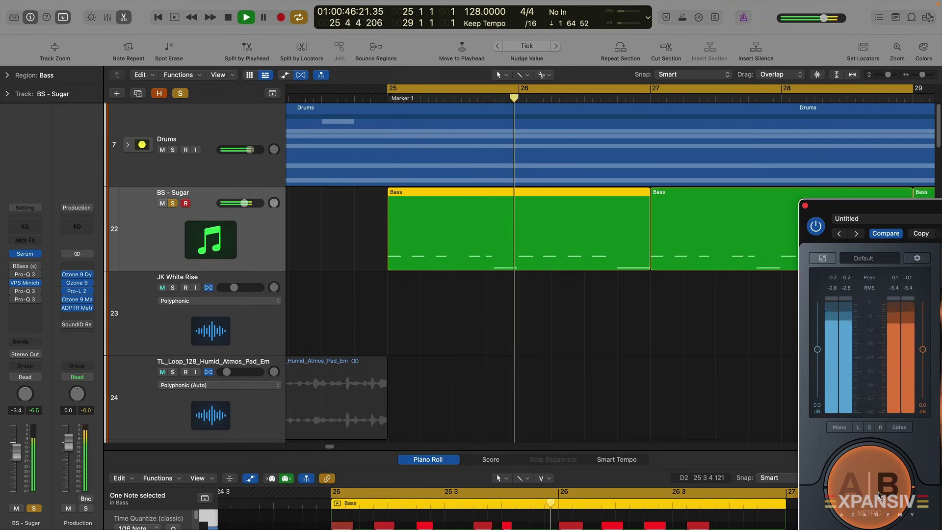
{"action": "key", "text": "space"}
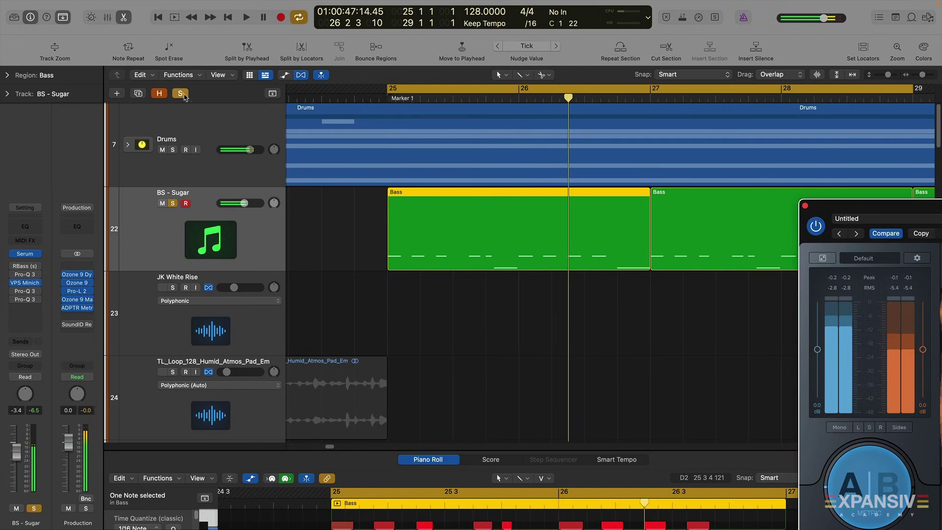
{"action": "key", "text": "s"}
{"action": "key", "text": "space"}
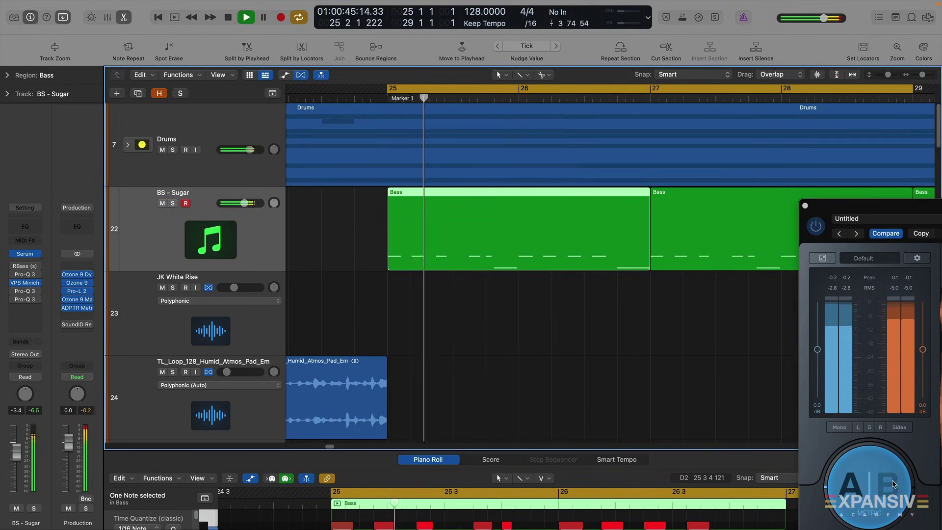
{"action": "left_click", "coordinate": [893, 484]}
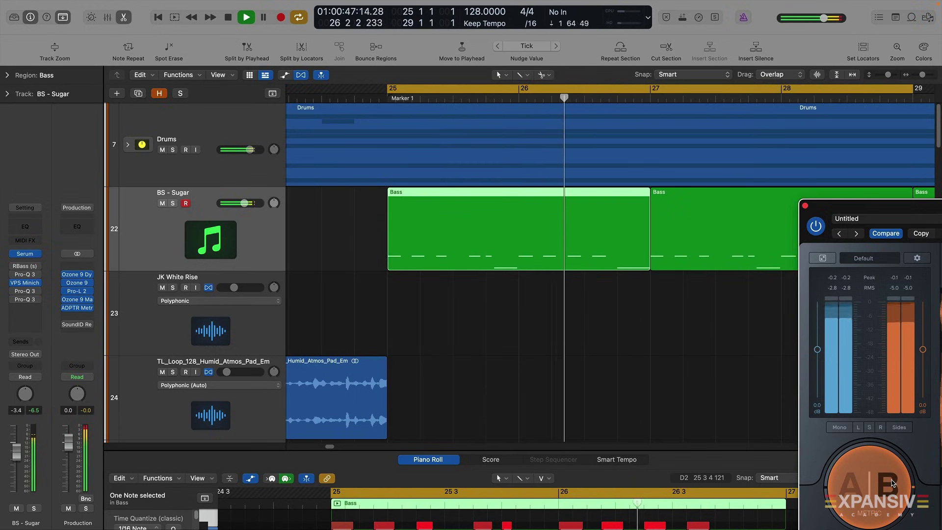
{"action": "left_click", "coordinate": [893, 484]}
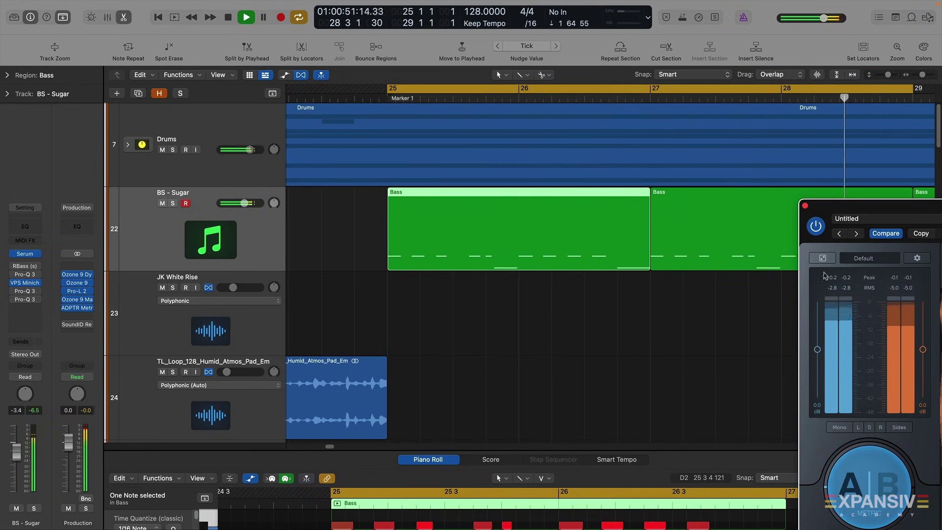
{"action": "left_click", "coordinate": [805, 206]}
{"action": "key", "text": "space"}
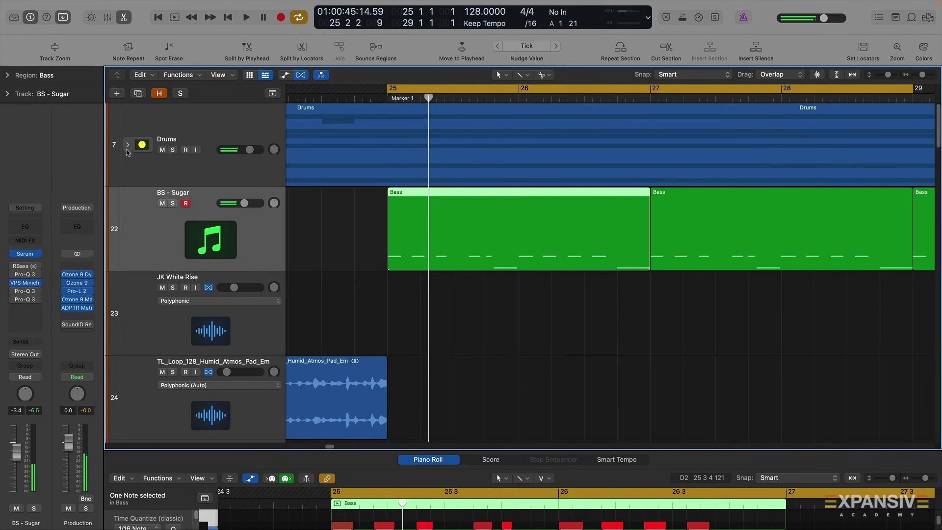
Step: Solo BS - Sugar and only the Kick track inside the Drums stack, collapse the stack, and play the pair briefly
{"action": "left_click", "coordinate": [172, 150]}
{"action": "left_click", "coordinate": [172, 203]}
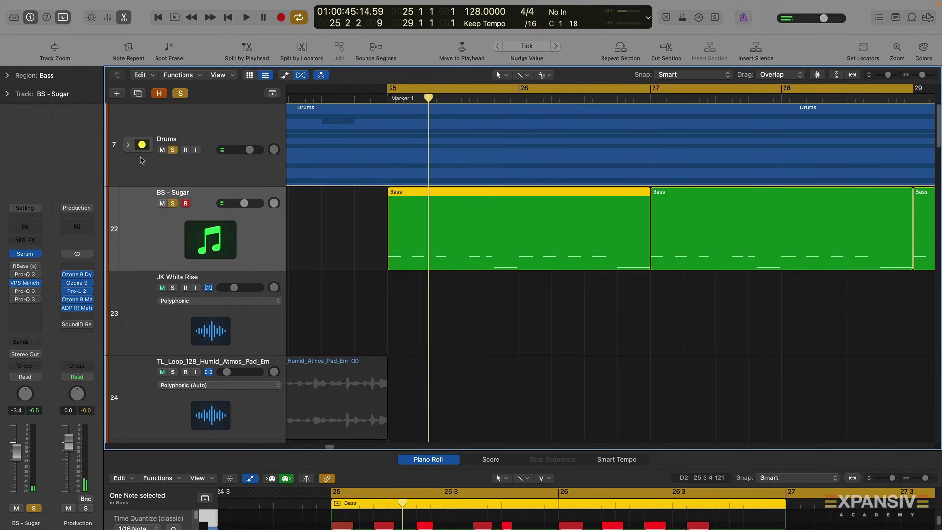
{"action": "left_click", "coordinate": [173, 150]}
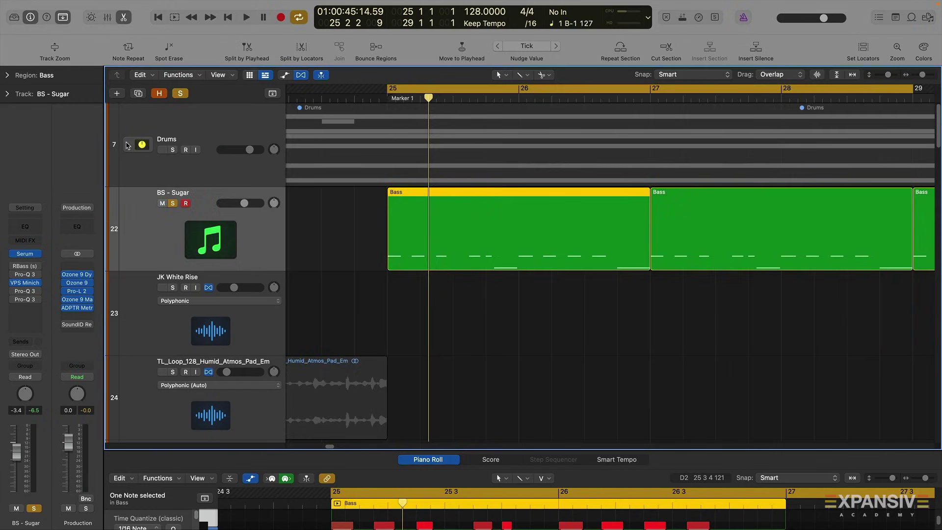
{"action": "left_click", "coordinate": [126, 145]}
{"action": "left_click", "coordinate": [174, 203]}
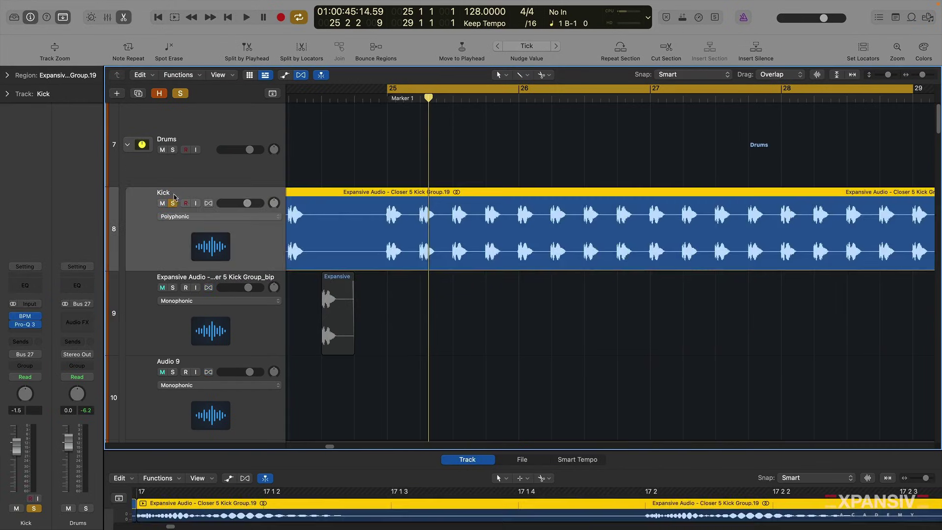
{"action": "left_click", "coordinate": [128, 145]}
{"action": "key", "text": "space"}
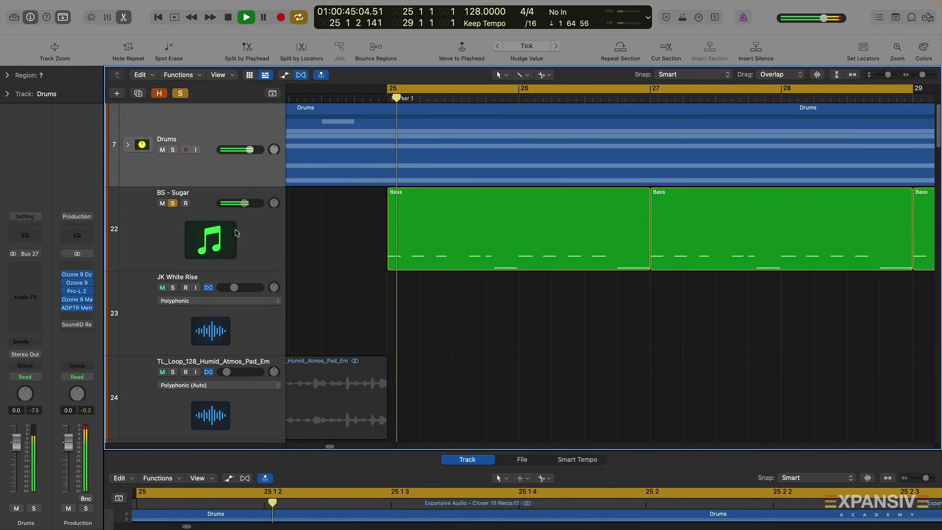
{"action": "key", "text": "space"}
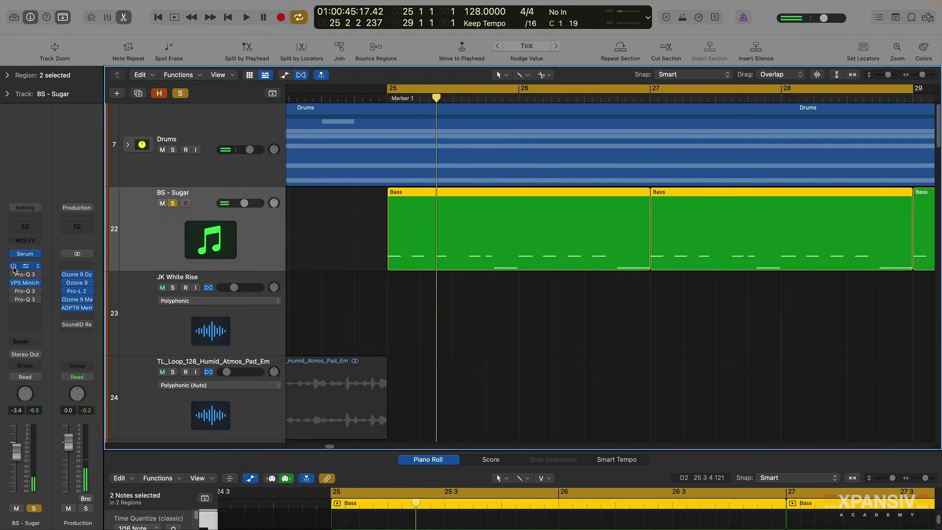
Step: Enable RBass on the BS - Sugar track and set its gain to -2.6 while the kick and bass play
{"action": "left_click", "coordinate": [23, 268]}
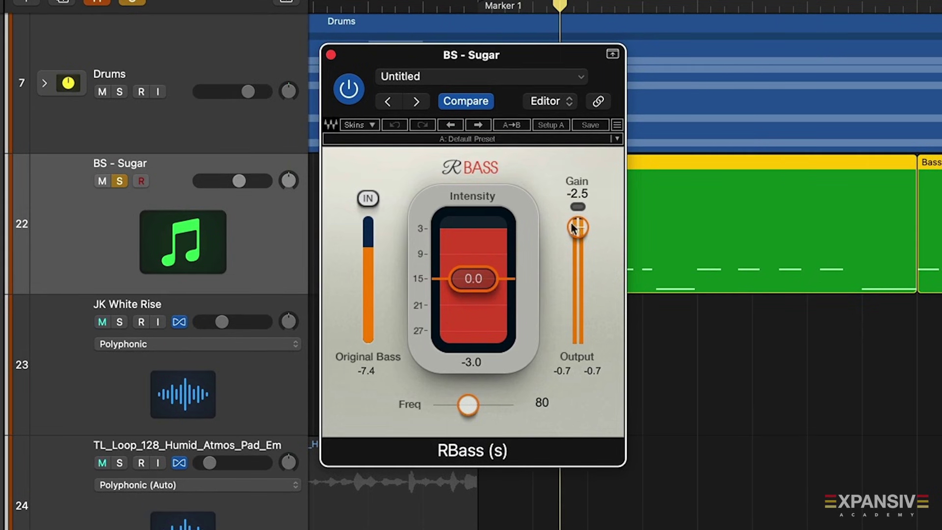
{"action": "left_click_drag", "start_coordinate": [578, 227], "coordinate": [579, 216]}
{"action": "key", "text": "space"}
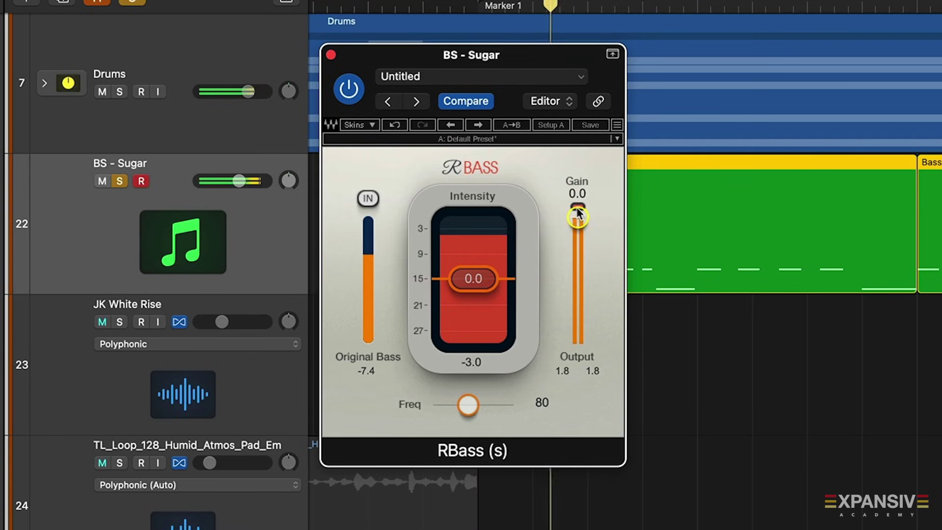
{"action": "left_click_drag", "start_coordinate": [578, 216], "coordinate": [578, 228]}
{"action": "key", "text": "space"}
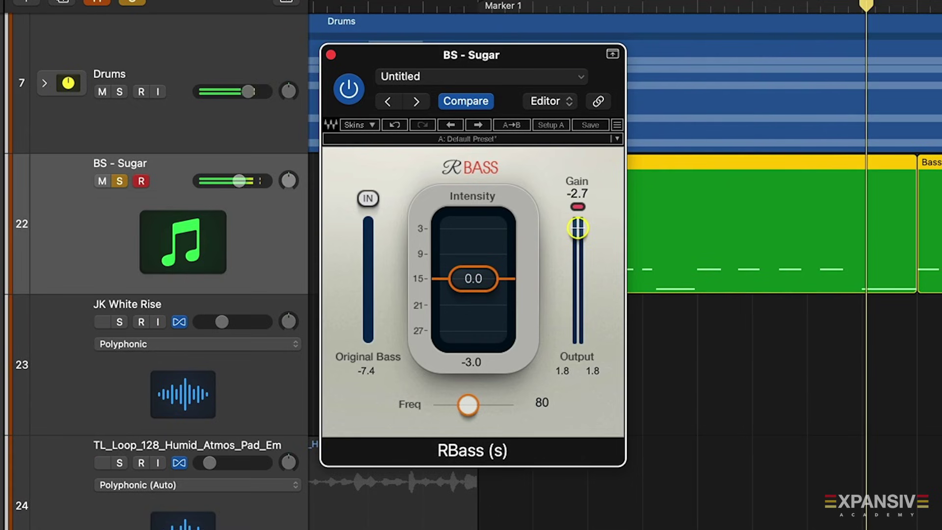
{"action": "key", "text": "space"}
{"action": "left_click_drag", "start_coordinate": [578, 227], "coordinate": [578, 227]}
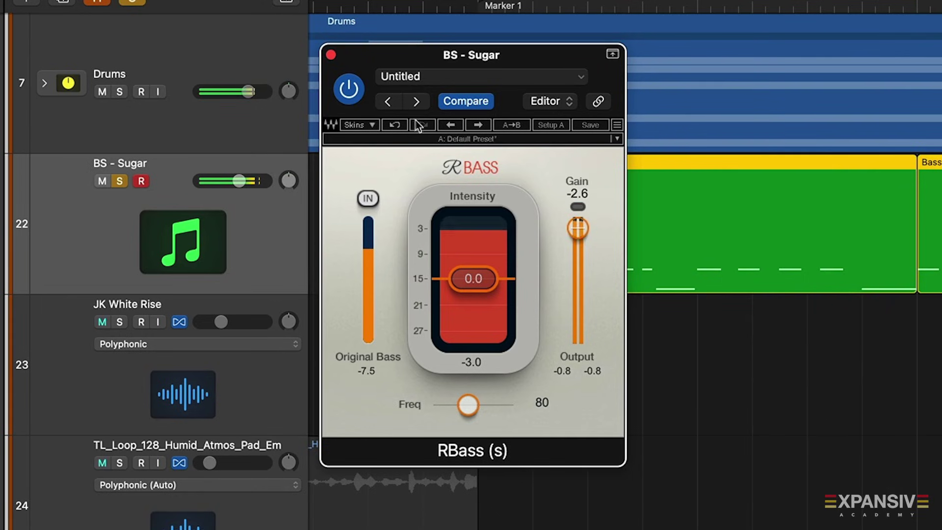
Step: Compare RBass bypassed and active during playback, and close its window with the effect on
{"action": "left_click", "coordinate": [355, 93]}
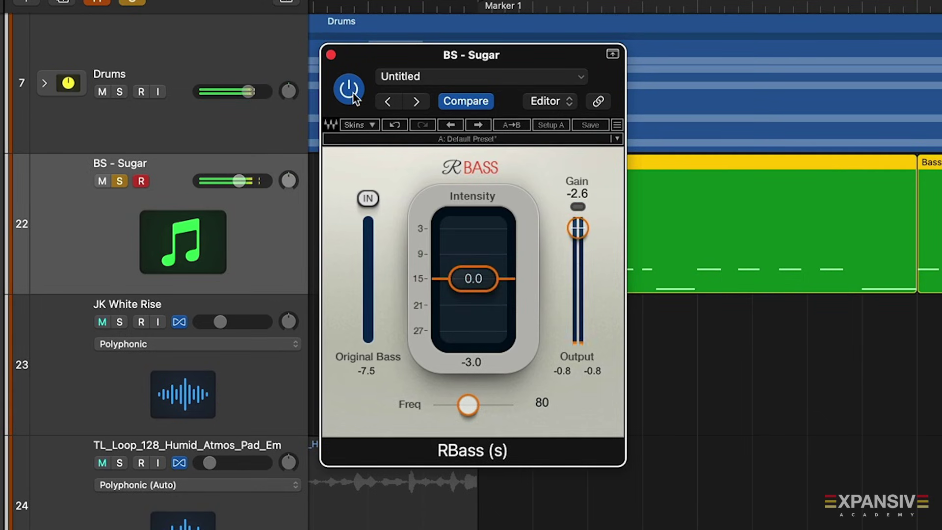
{"action": "left_click", "coordinate": [349, 90]}
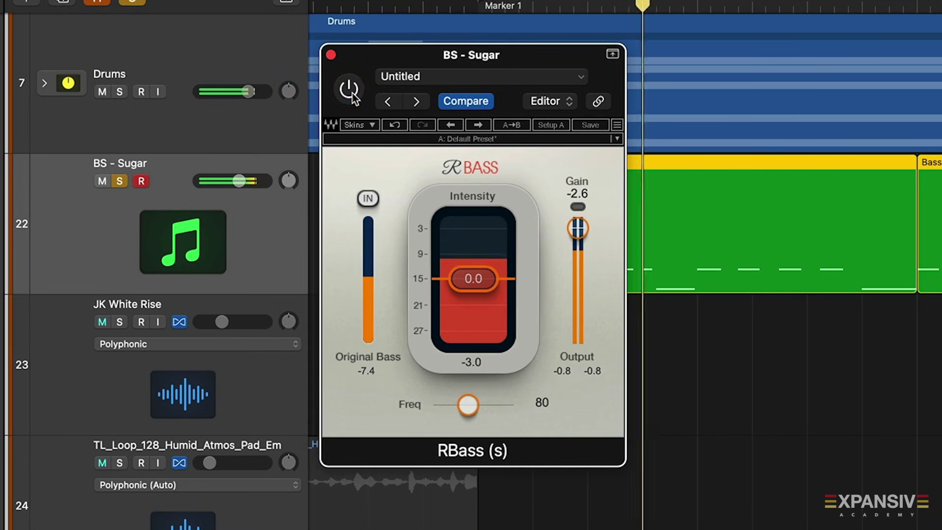
{"action": "left_click", "coordinate": [350, 91]}
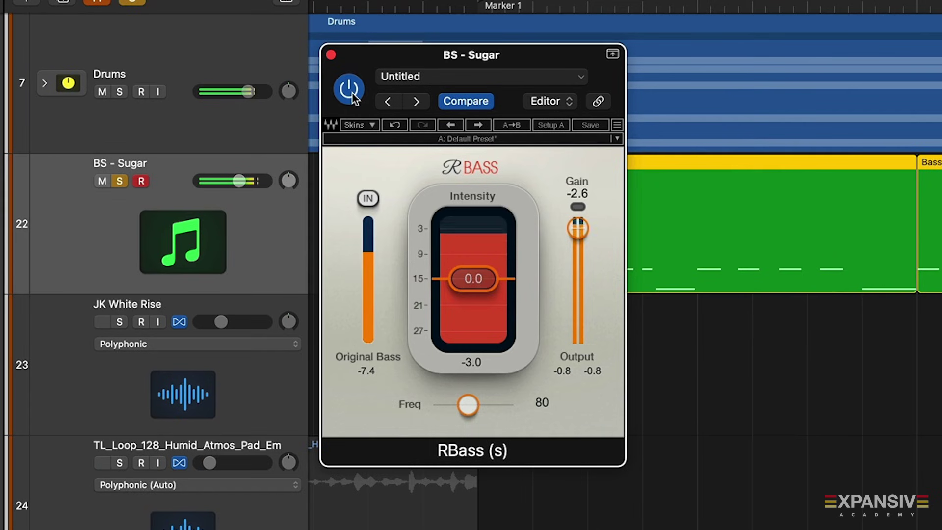
{"action": "left_click", "coordinate": [351, 91]}
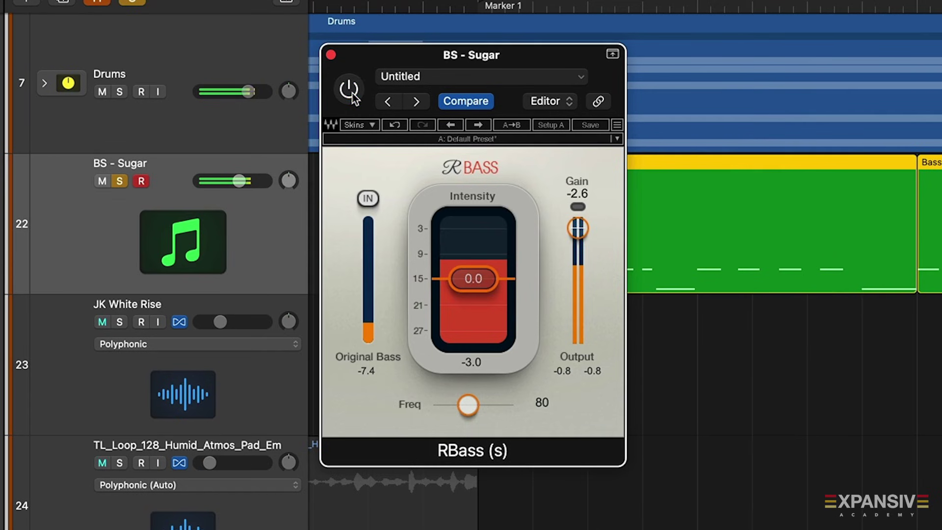
{"action": "left_click", "coordinate": [351, 93]}
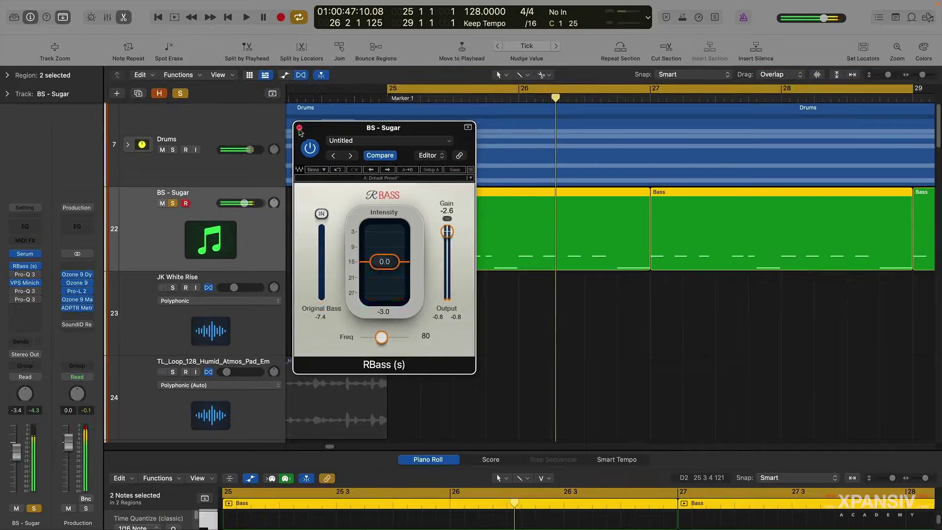
{"action": "left_click", "coordinate": [300, 128]}
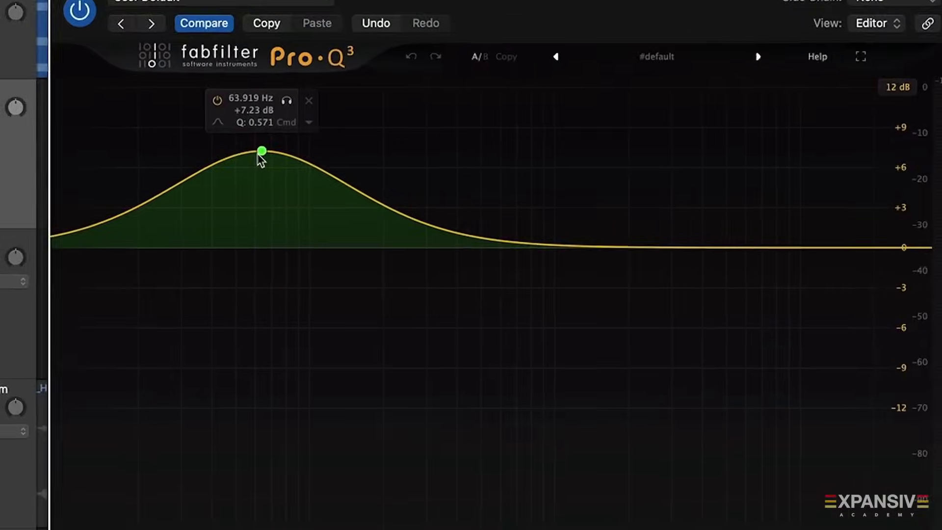
Step: Try a wide Pro-Q 3 bell boost on BS - Sugar at about 86 Hz and +5 dB, and close the EQ bypassed
{"action": "left_click_drag", "start_coordinate": [467, 255], "coordinate": [471, 254]}
{"action": "left_click_drag", "start_coordinate": [249, 141], "coordinate": [276, 148]}
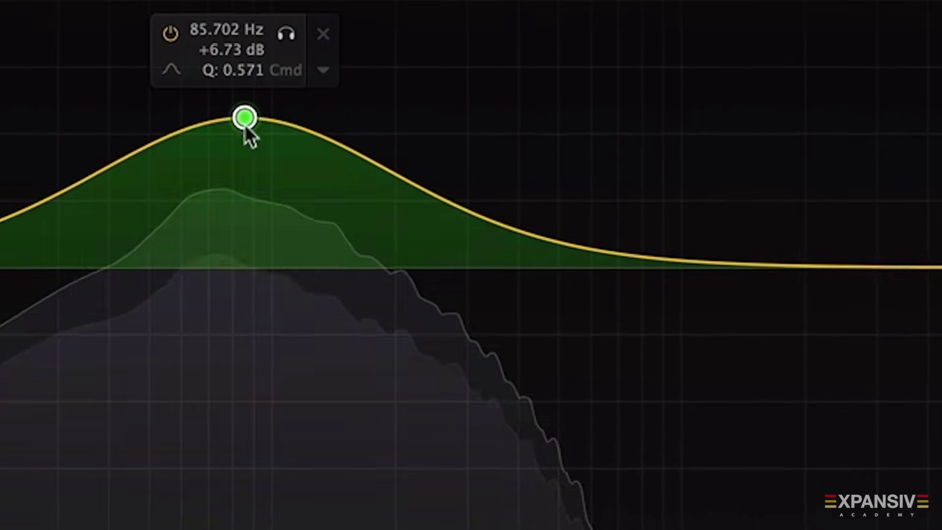
{"action": "left_click_drag", "start_coordinate": [240, 123], "coordinate": [254, 154]}
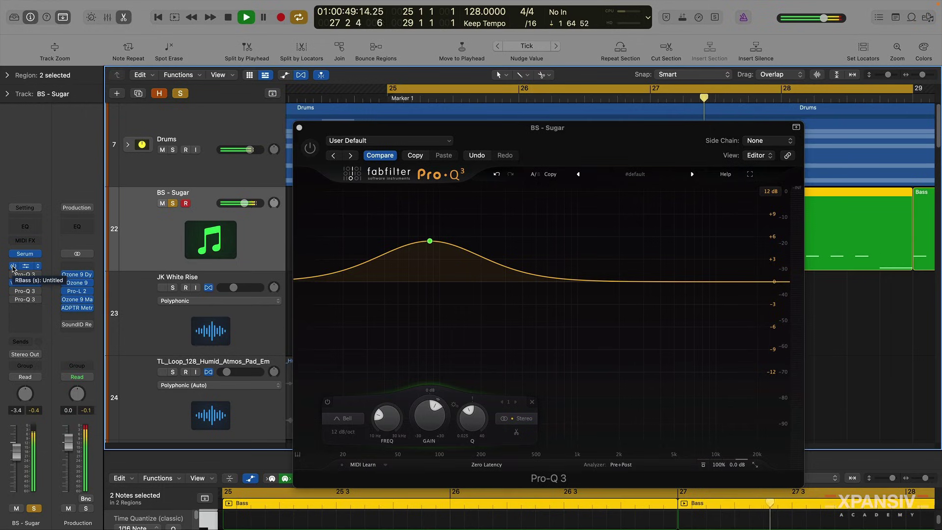
{"action": "key", "text": "space"}
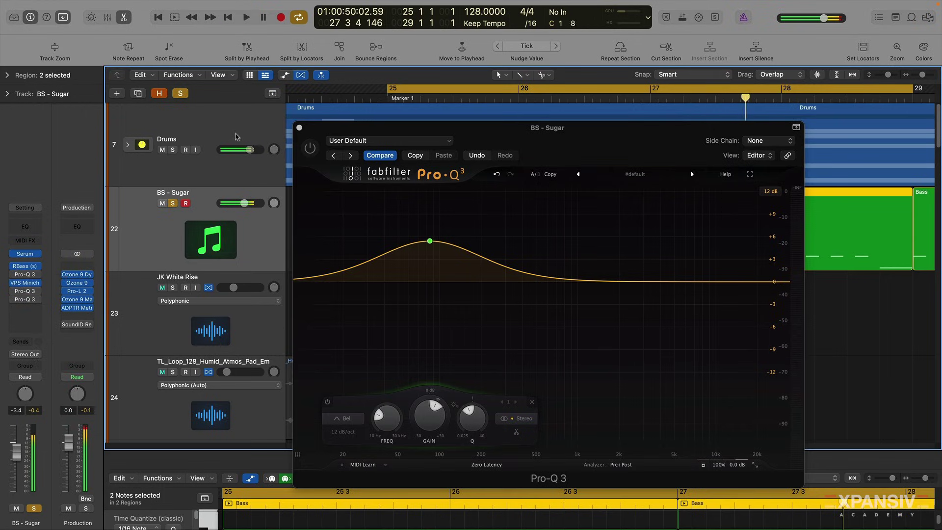
{"action": "left_click", "coordinate": [299, 128]}
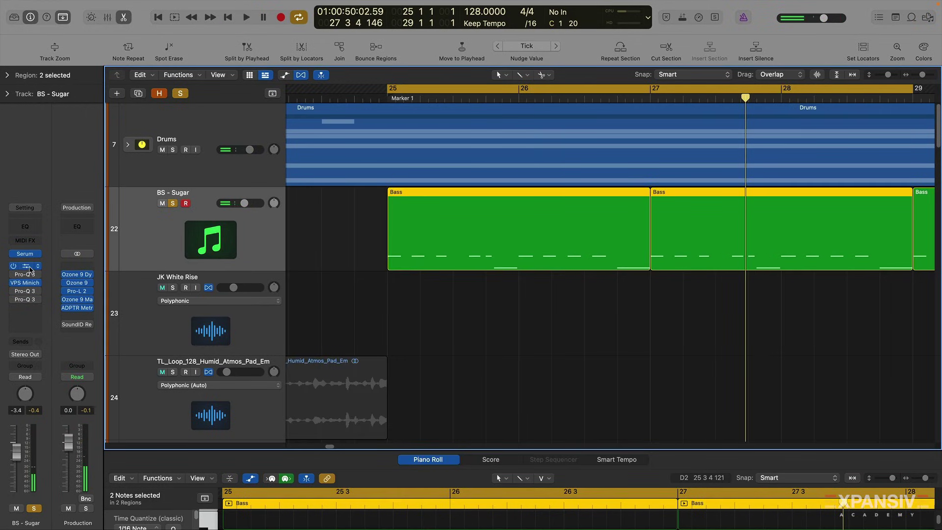
Step: Review the RBass settings on BS - Sugar, close its window, and play the soloed kick and bass
{"action": "left_click", "coordinate": [27, 266]}
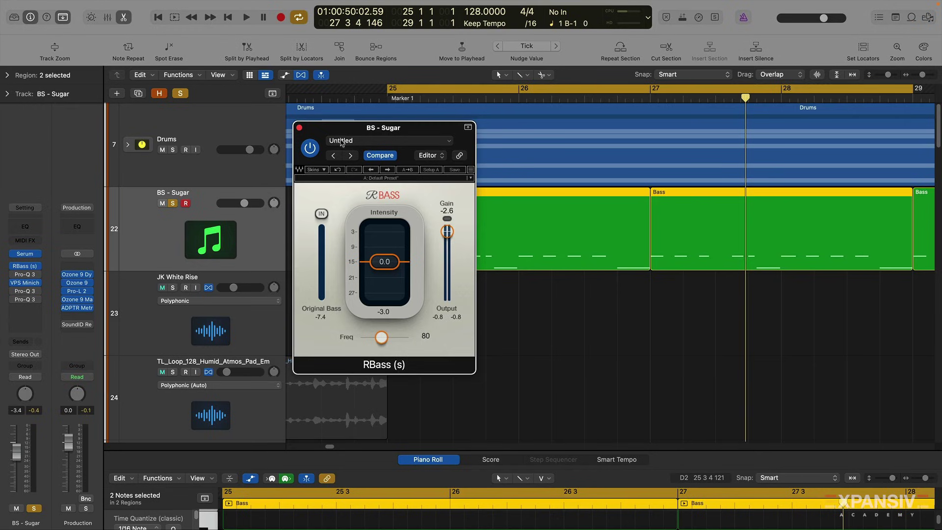
{"action": "left_click", "coordinate": [299, 128]}
{"action": "key", "text": "space"}
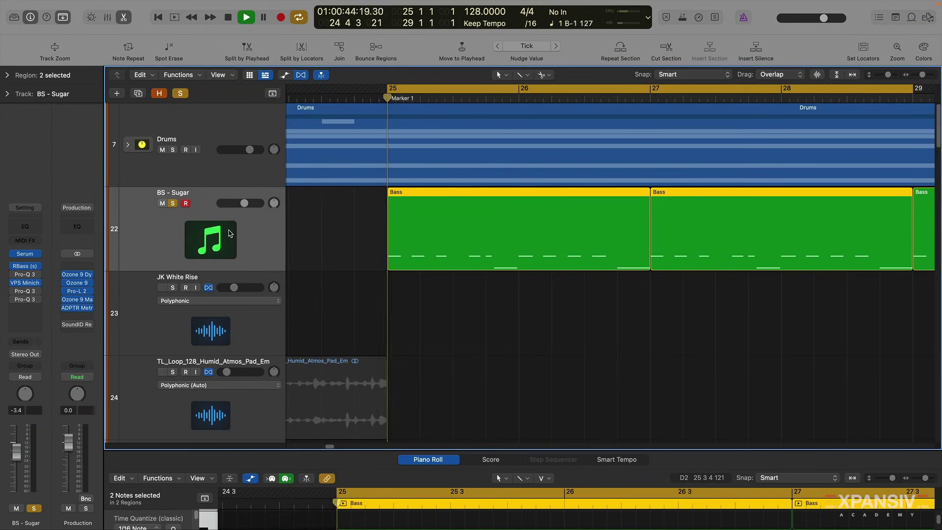
{"action": "mouse_move", "coordinate": [23, 268]}
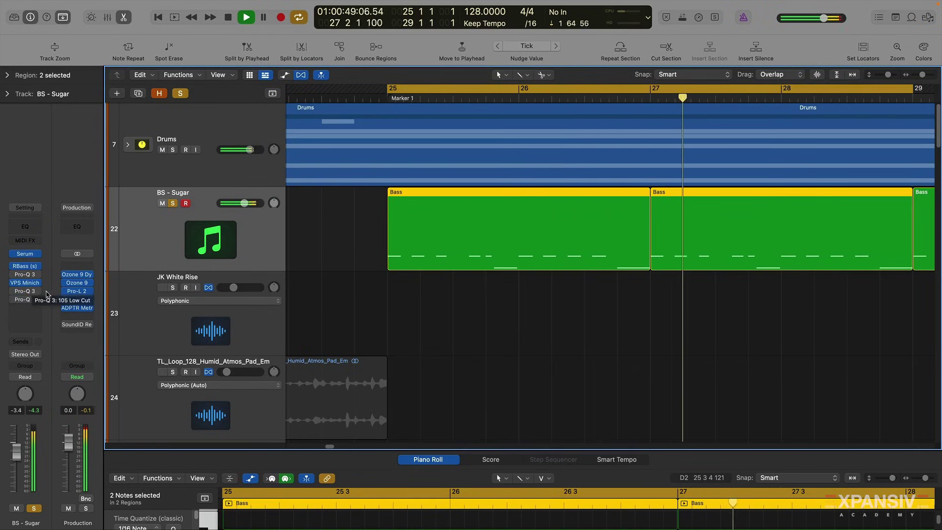
{"action": "key", "text": "space"}
Step: Solo the whole Drums stack together with BS - Sugar and play them briefly
{"action": "left_click", "coordinate": [172, 150]}
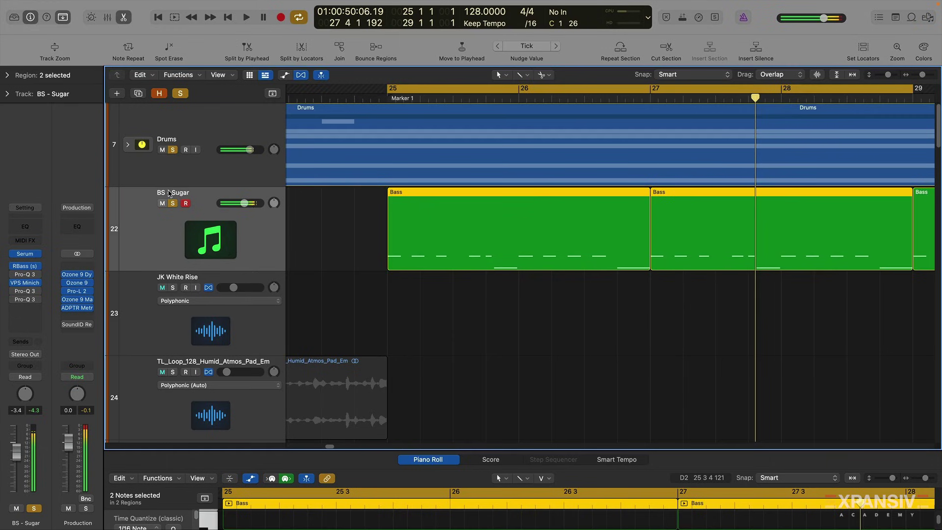
{"action": "key", "text": "space"}
{"action": "key", "text": "space"}
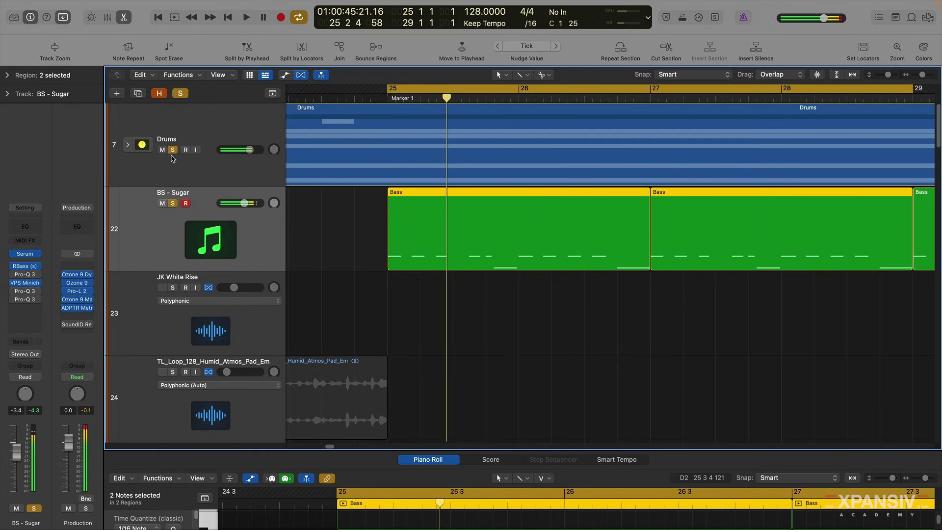
Step: Clear the solos, play the full mix, compare it with version B in MetricAB, and close the window on version A
{"action": "left_click", "coordinate": [173, 150]}
{"action": "key", "text": "space"}
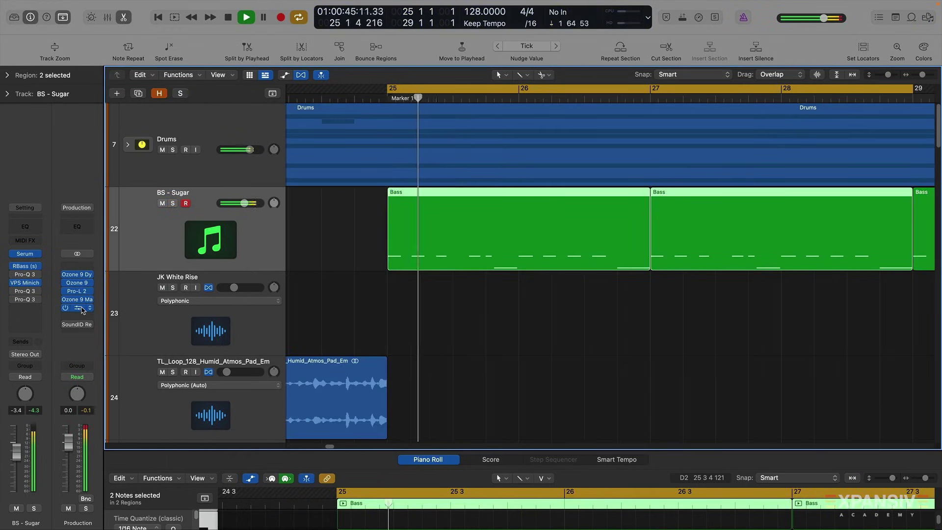
{"action": "left_click", "coordinate": [76, 308]}
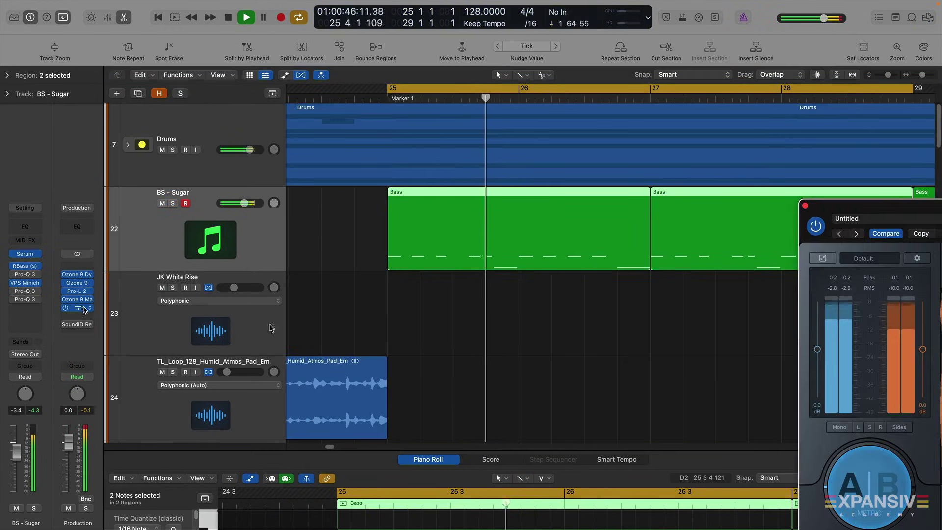
{"action": "left_click", "coordinate": [890, 483]}
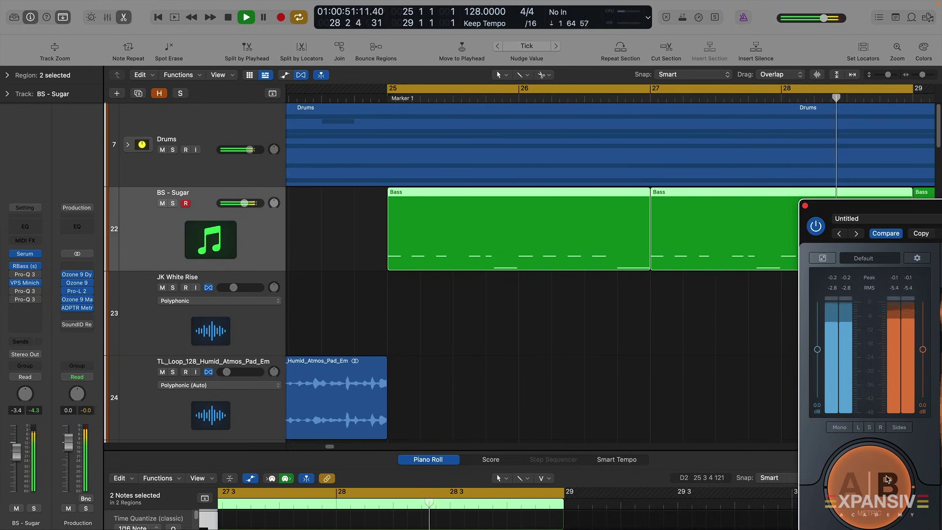
{"action": "left_click", "coordinate": [887, 481]}
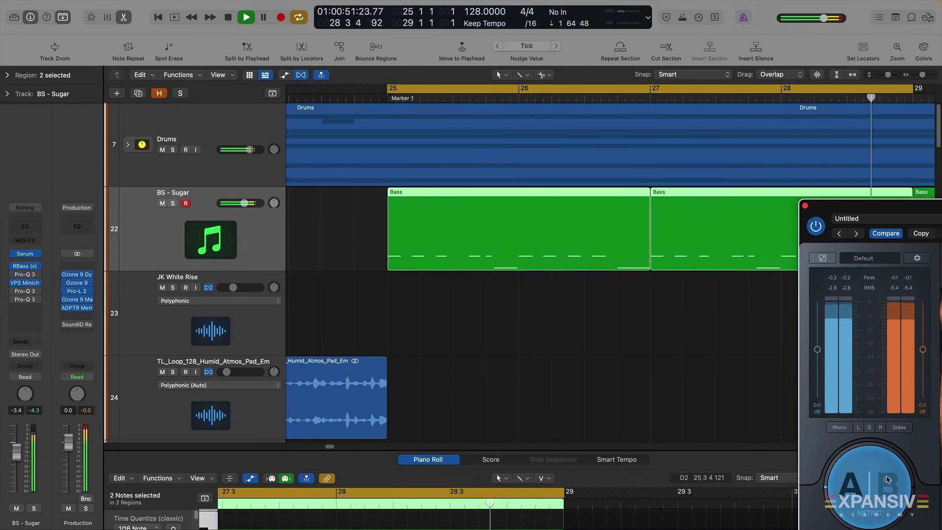
{"action": "left_click", "coordinate": [805, 206]}
{"action": "key", "text": "space"}
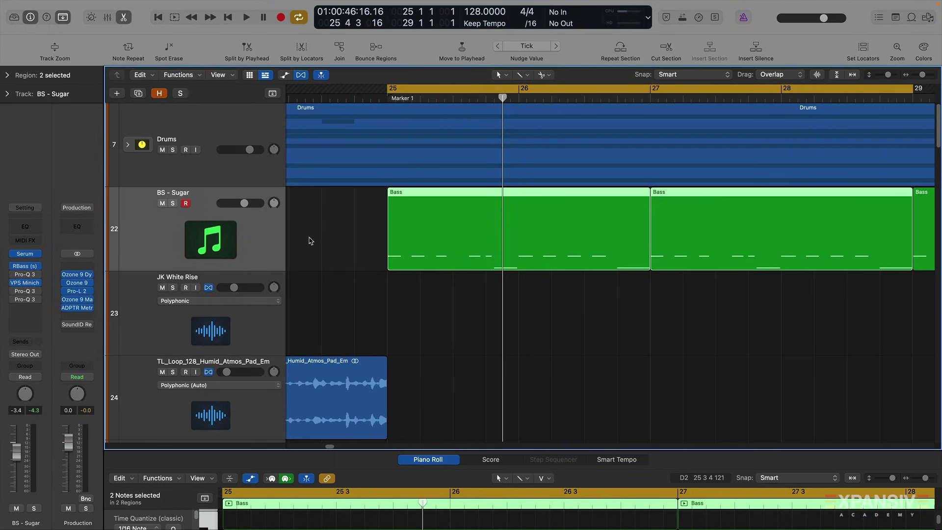
Step: Solo BS - Sugar and the Kick track inside the Drums stack, and bring up the Kick's Pro-Q 3 beside the track headers
{"action": "left_click", "coordinate": [173, 204]}
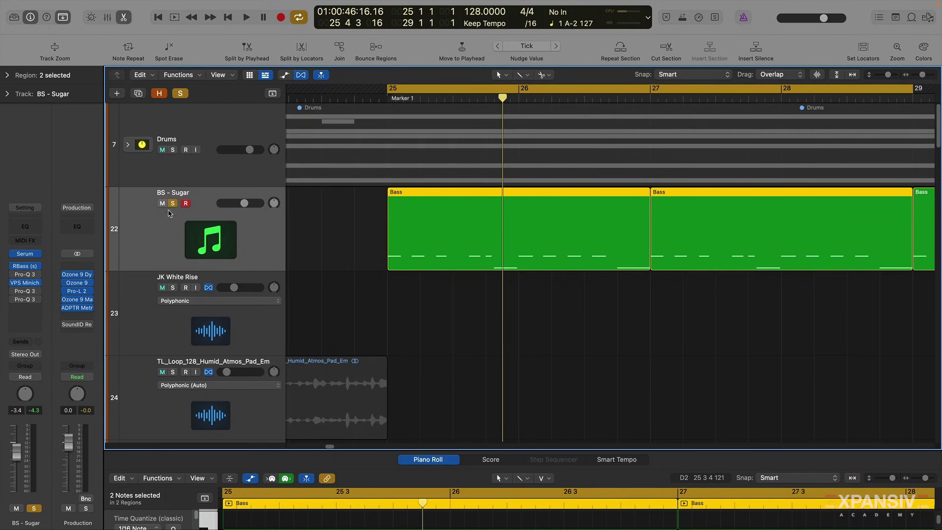
{"action": "left_click", "coordinate": [128, 145]}
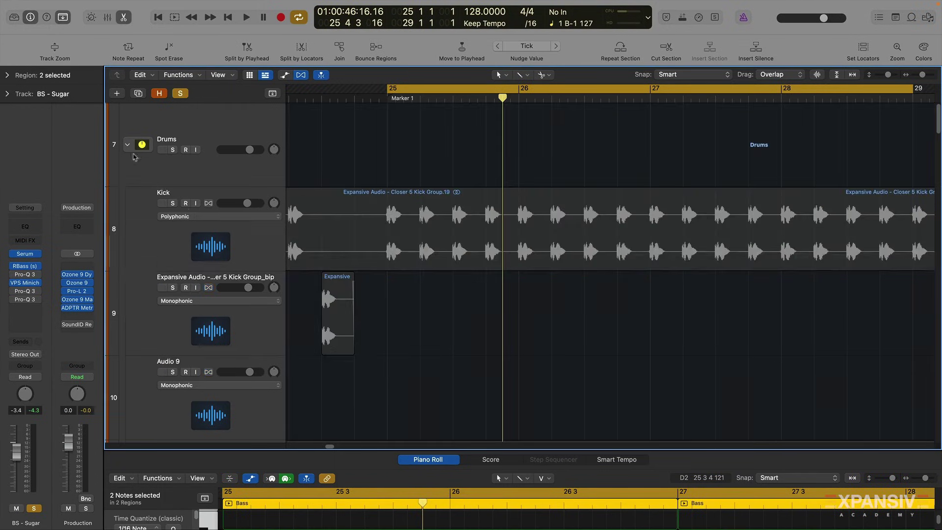
{"action": "left_click", "coordinate": [172, 203]}
{"action": "left_click", "coordinate": [152, 232]}
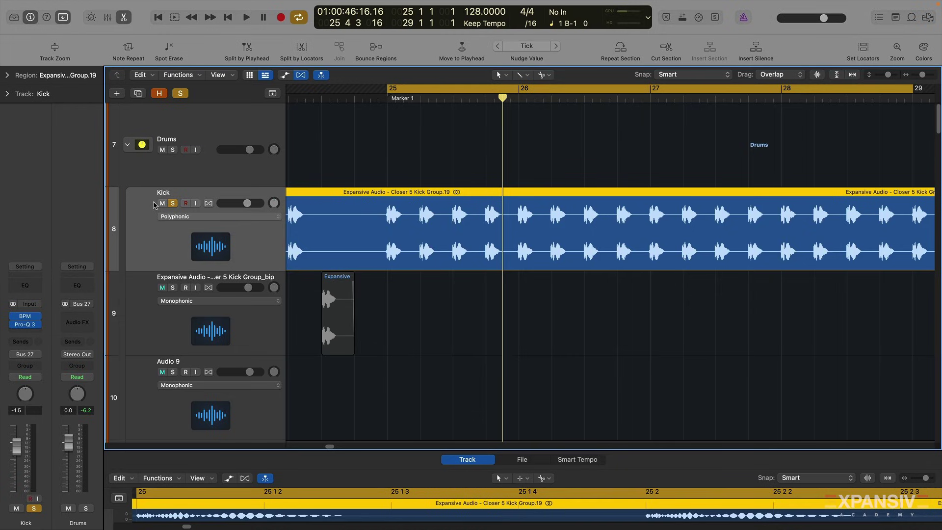
{"action": "left_click", "coordinate": [27, 325]}
{"action": "left_click_drag", "start_coordinate": [548, 137], "coordinate": [693, 14]}
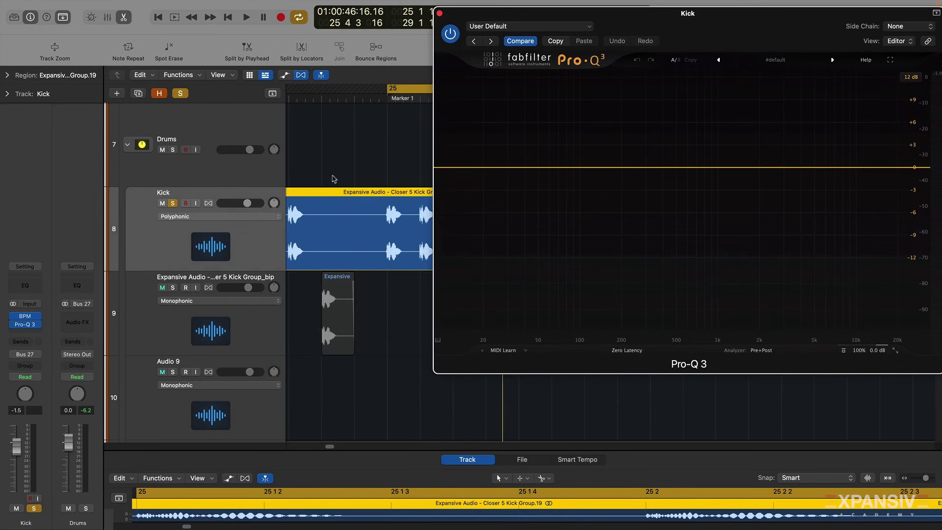
Step: Collapse the Drums stack, then enable and open the 105 Low Cut Pro-Q 3 that follows VPS Minich on BS - Sugar
{"action": "left_click", "coordinate": [128, 144]}
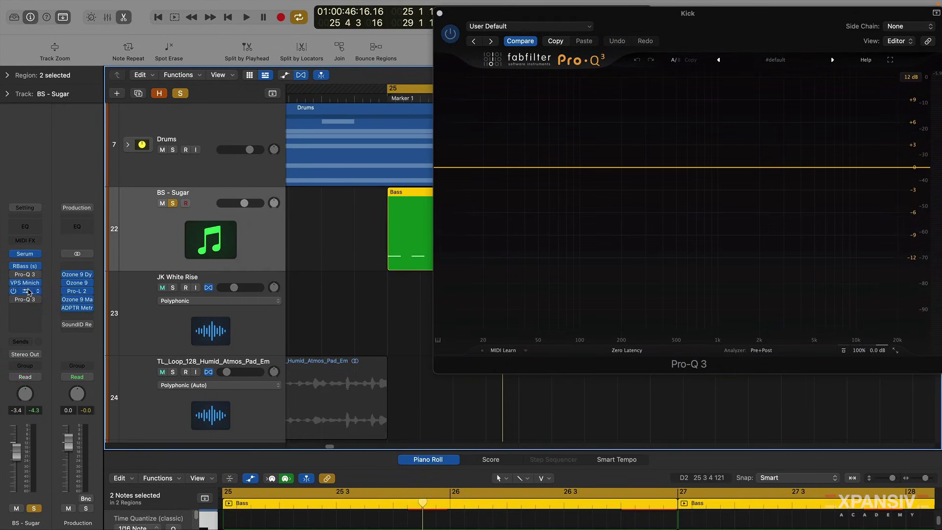
{"action": "left_click", "coordinate": [27, 292]}
{"action": "left_click_drag", "start_coordinate": [687, 31], "coordinate": [670, 50]}
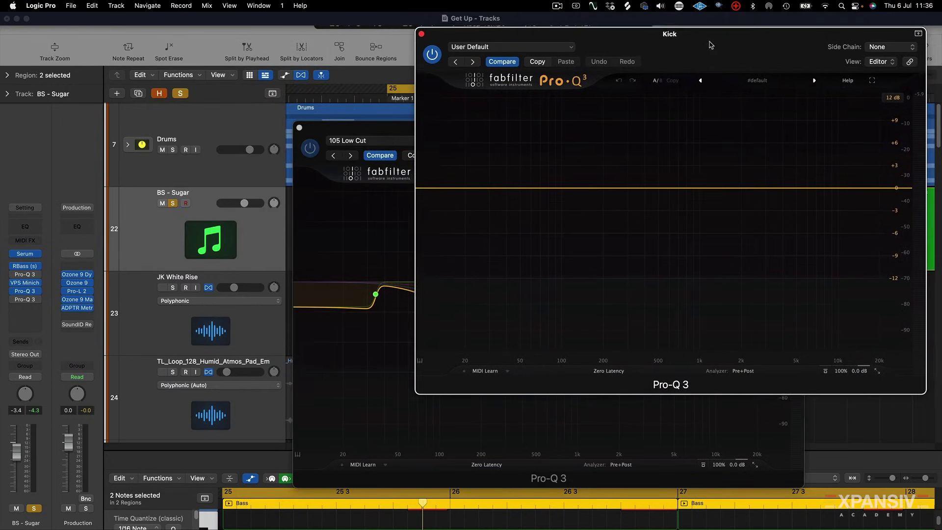
{"action": "left_click", "coordinate": [395, 127]}
{"action": "left_click_drag", "start_coordinate": [538, 127], "coordinate": [661, 32]}
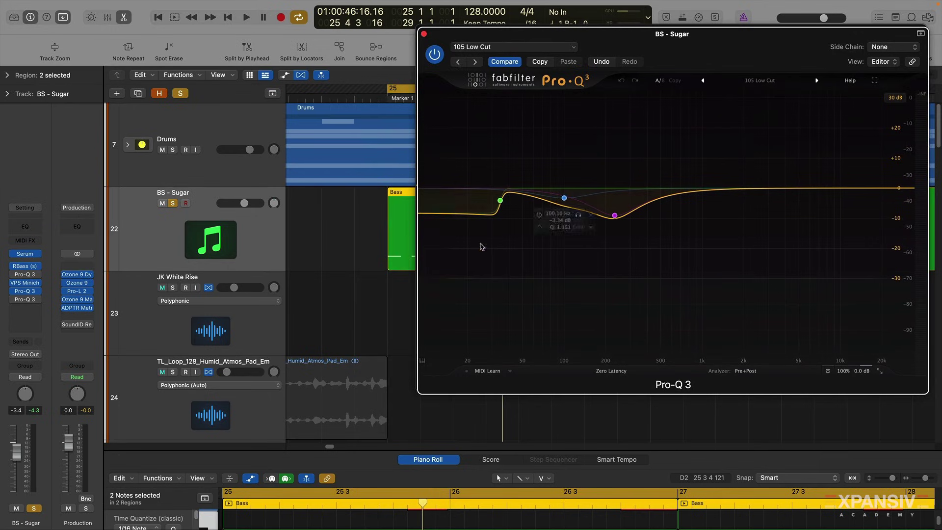
Step: Play the soloed kick and bass and compare the 105 Low Cut EQ bypassed and active
{"action": "mouse_move", "coordinate": [539, 223]}
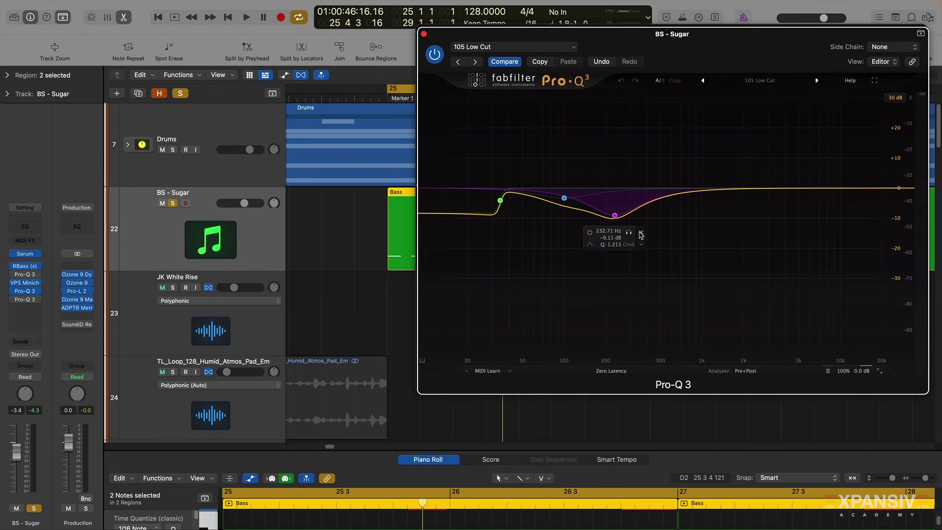
{"action": "key", "text": "space"}
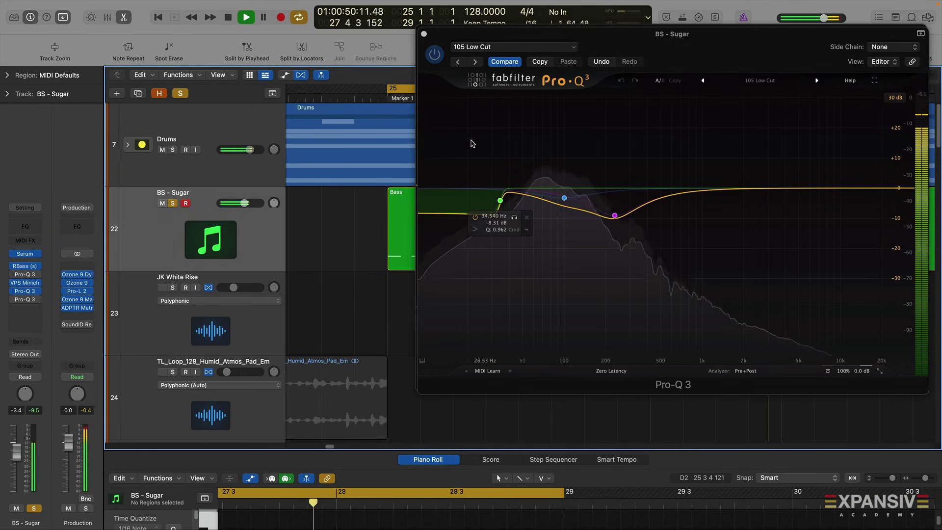
{"action": "left_click", "coordinate": [437, 58]}
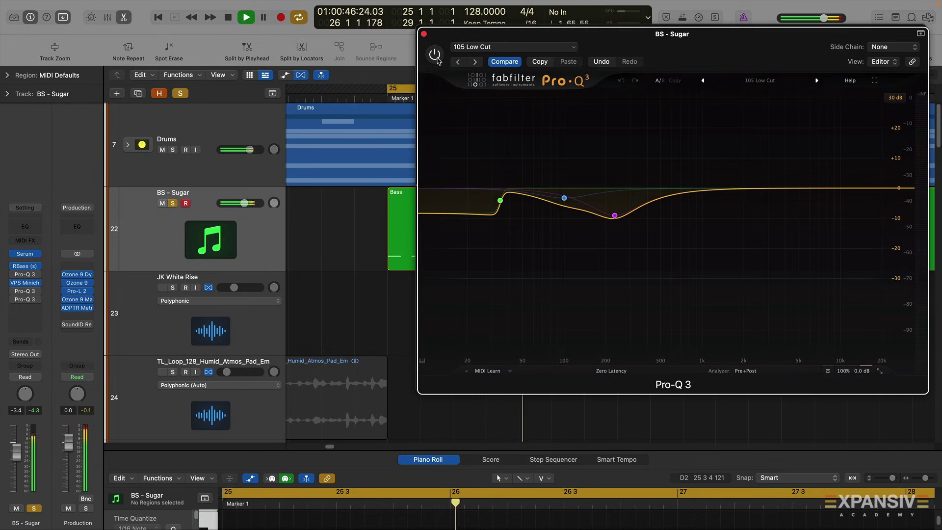
{"action": "left_click", "coordinate": [434, 55]}
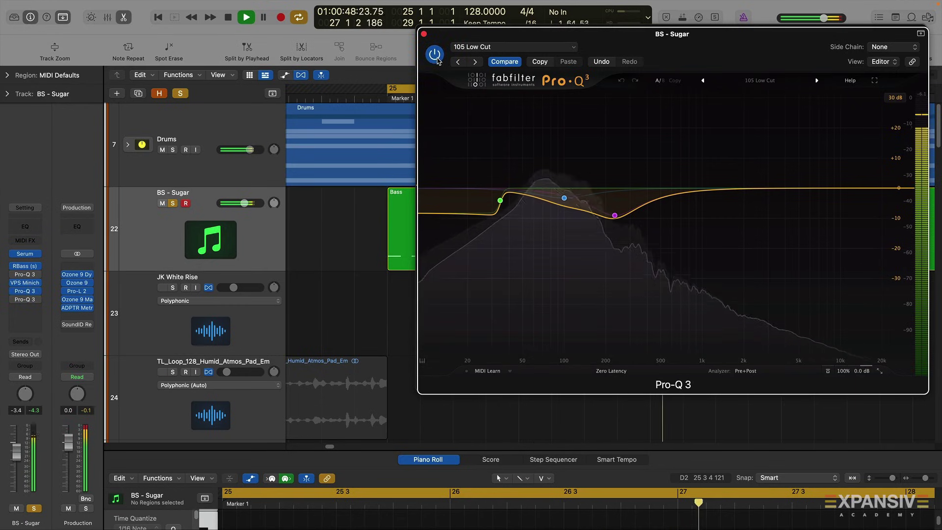
{"action": "mouse_move", "coordinate": [562, 202]}
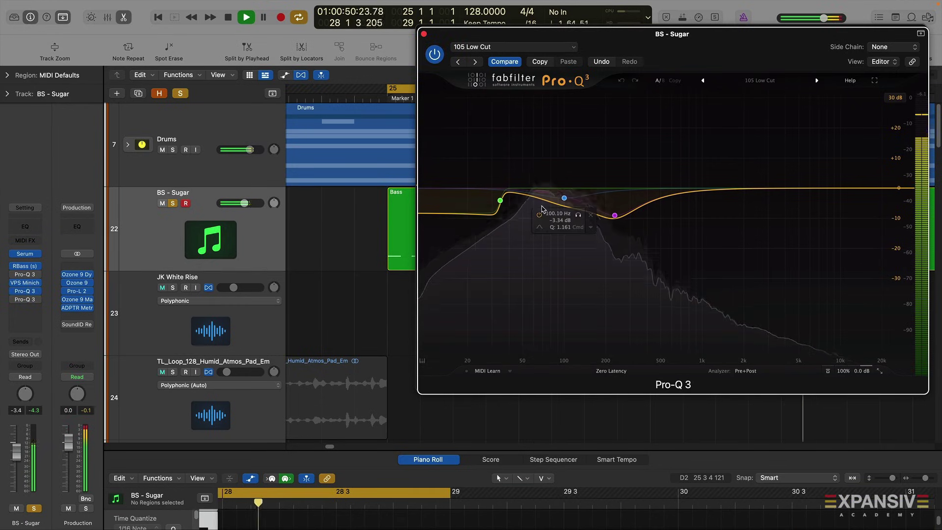
{"action": "key", "text": "space"}
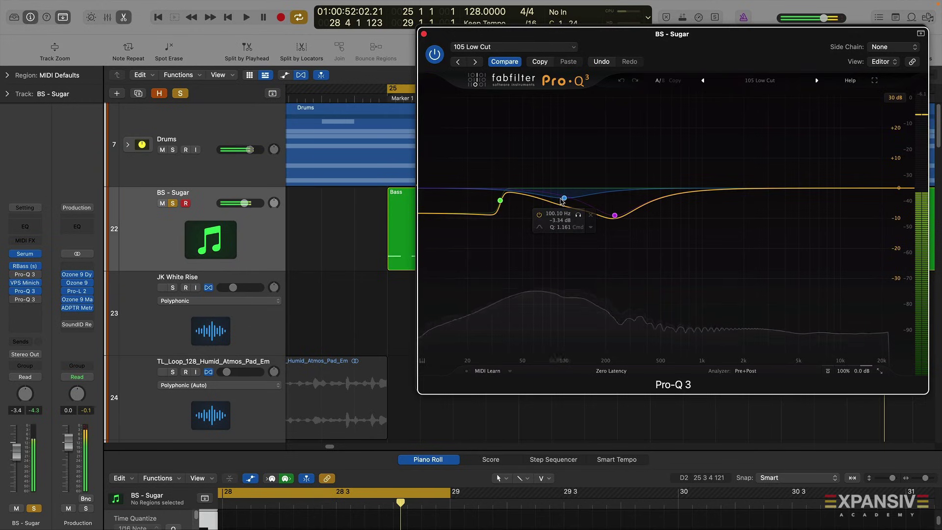
Step: Disable all three bands of the BS - Sugar EQ: the 100 Hz bell, the 232 Hz bell and the 34 Hz low shelf
{"action": "left_click", "coordinate": [564, 198]}
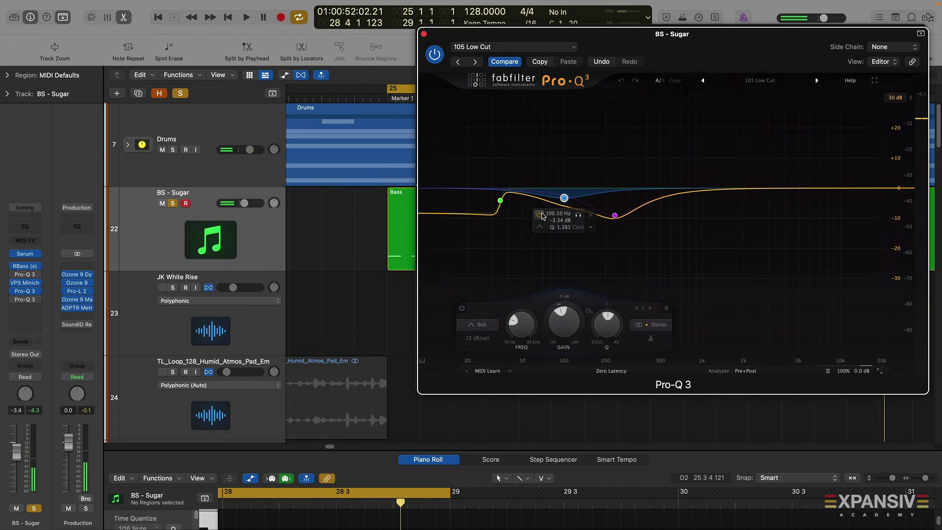
{"action": "left_click", "coordinate": [540, 215]}
{"action": "mouse_move", "coordinate": [616, 225]}
{"action": "left_click", "coordinate": [590, 232]}
{"action": "mouse_move", "coordinate": [501, 208]}
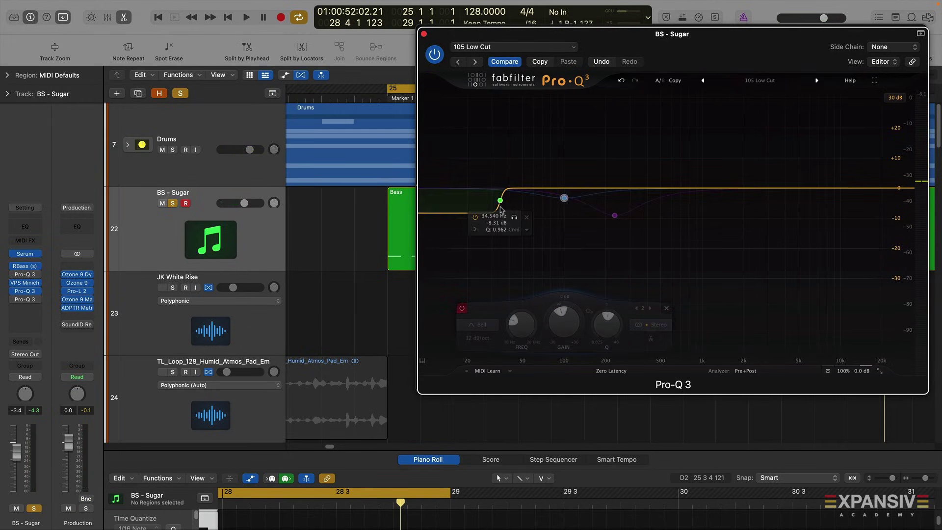
{"action": "left_click", "coordinate": [474, 217]}
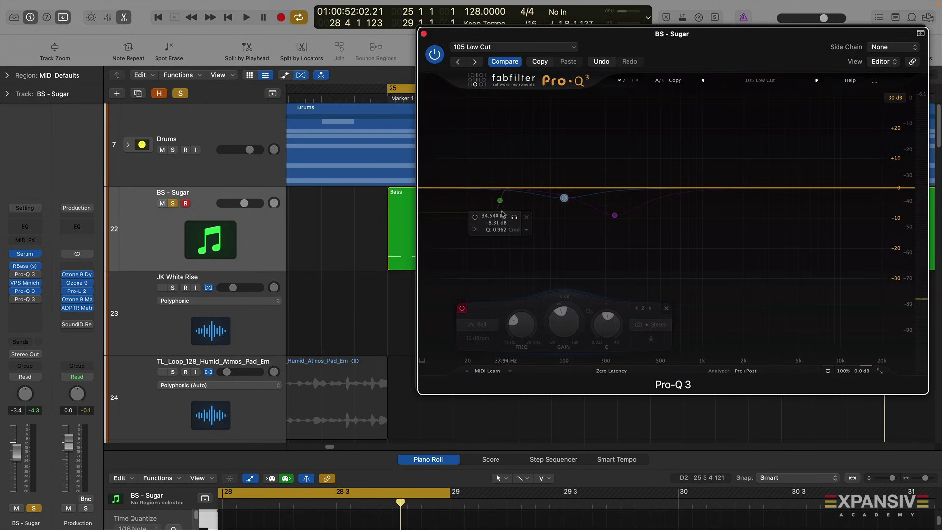
Step: Arrange the Kick and BS - Sugar Pro-Q 3 windows side by side and compare their spectra during playback
{"action": "left_click_drag", "start_coordinate": [653, 57], "coordinate": [631, 124]}
{"action": "left_click_drag", "start_coordinate": [694, 55], "coordinate": [283, 41]}
{"action": "left_click_drag", "start_coordinate": [617, 104], "coordinate": [702, 25]}
{"action": "key", "text": "space"}
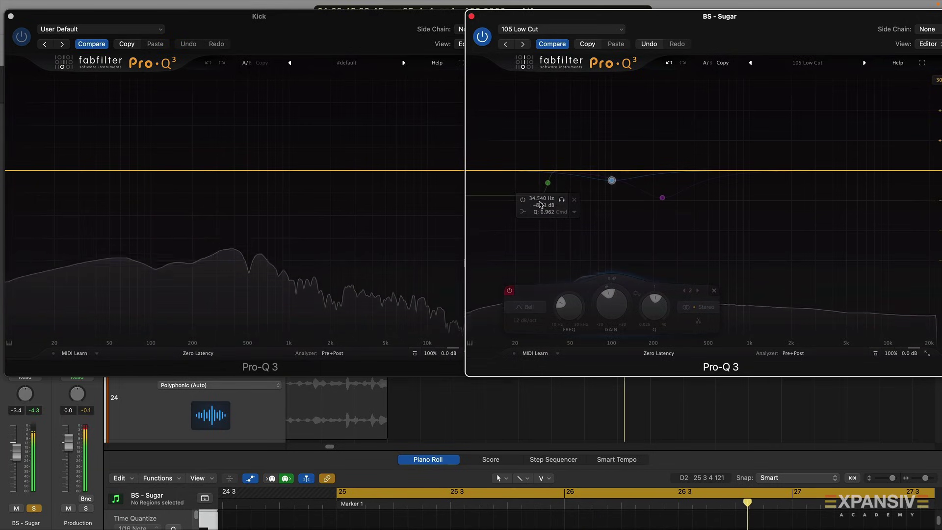
{"action": "key", "text": "space"}
{"action": "key", "text": "space"}
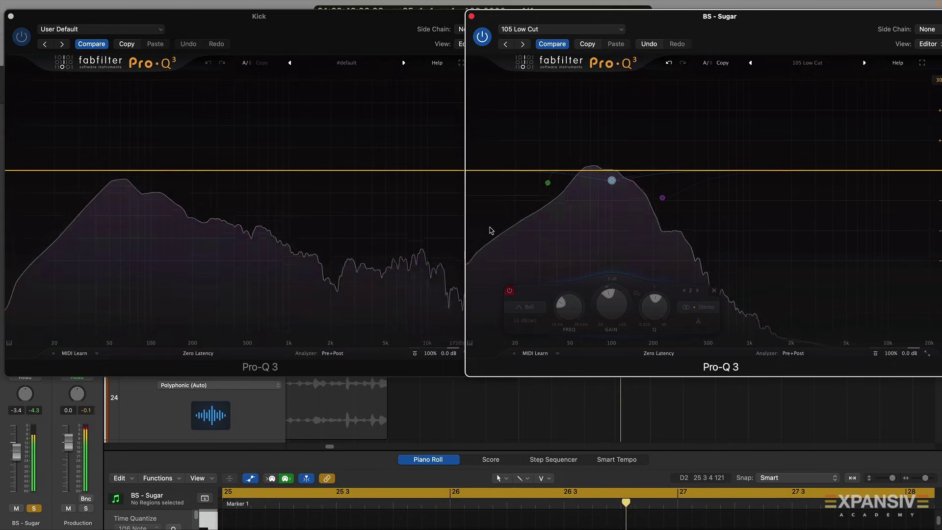
{"action": "key", "text": "space"}
Step: Re-enable the 34.54 Hz band on BS - Sugar as a 96 dB/oct Low Cut and audition that band during playback
{"action": "mouse_move", "coordinate": [526, 195]}
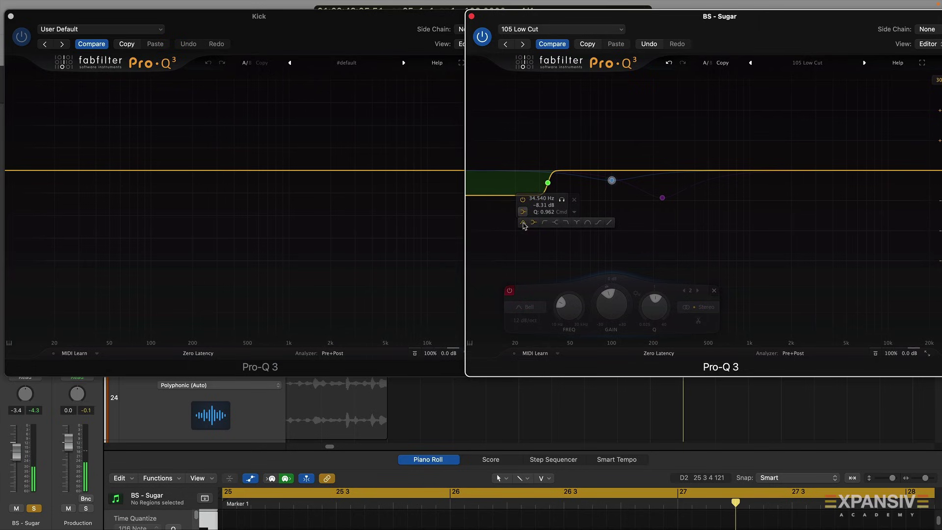
{"action": "left_click", "coordinate": [545, 222]}
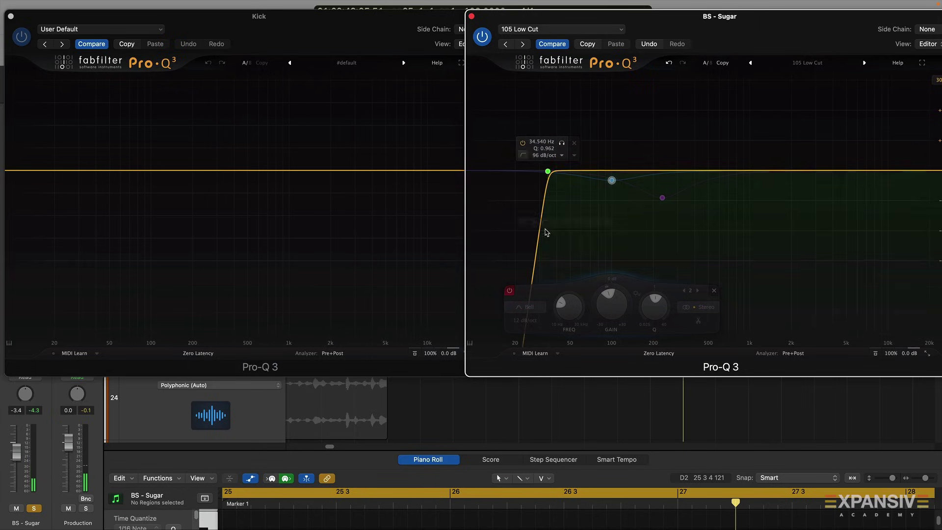
{"action": "left_click", "coordinate": [562, 145]}
{"action": "key", "text": "space"}
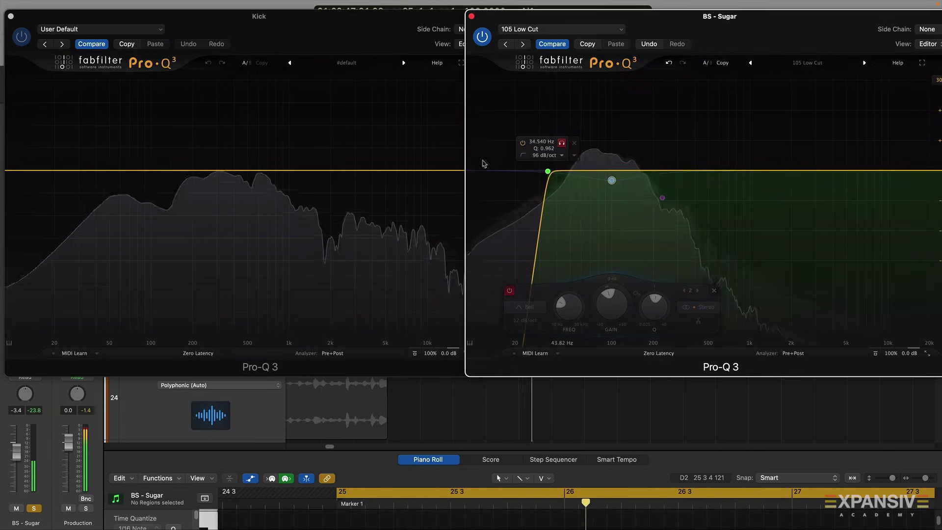
{"action": "left_click", "coordinate": [562, 145]}
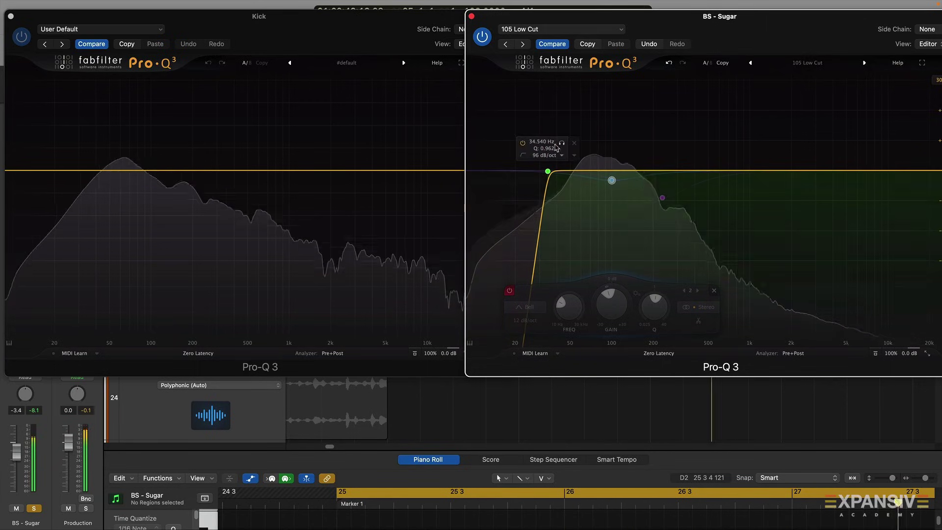
Step: Toggle the BS - Sugar solo and try the low cut at different frequencies, ending at about 36.85 Hz
{"action": "mouse_move", "coordinate": [560, 145]}
{"action": "left_mouse_down"}
{"action": "mouse_move", "coordinate": [540, 147]}
{"action": "mouse_move", "coordinate": [556, 150]}
{"action": "left_mouse_up"}
{"action": "left_click", "coordinate": [33, 510]}
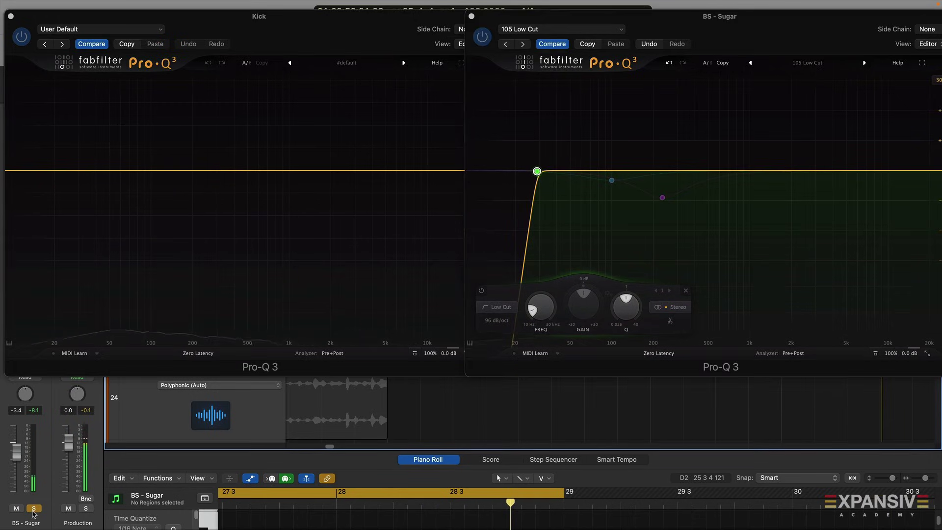
{"action": "mouse_move", "coordinate": [548, 141]}
{"action": "left_click_drag", "start_coordinate": [546, 142], "coordinate": [564, 154]}
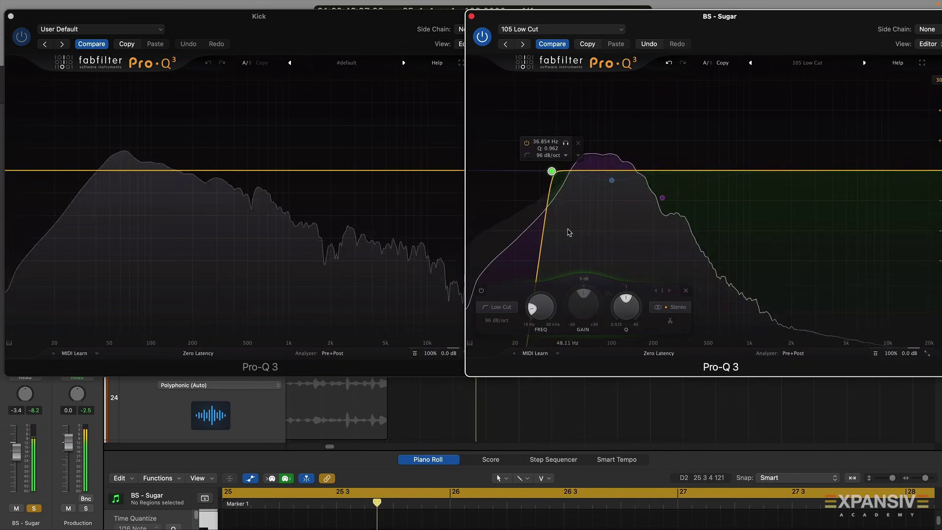
Step: Solo the Kick again in the expanded Drums stack and play it with the bass, both EQ windows side by side
{"action": "left_click_drag", "start_coordinate": [259, 16], "coordinate": [502, 96]}
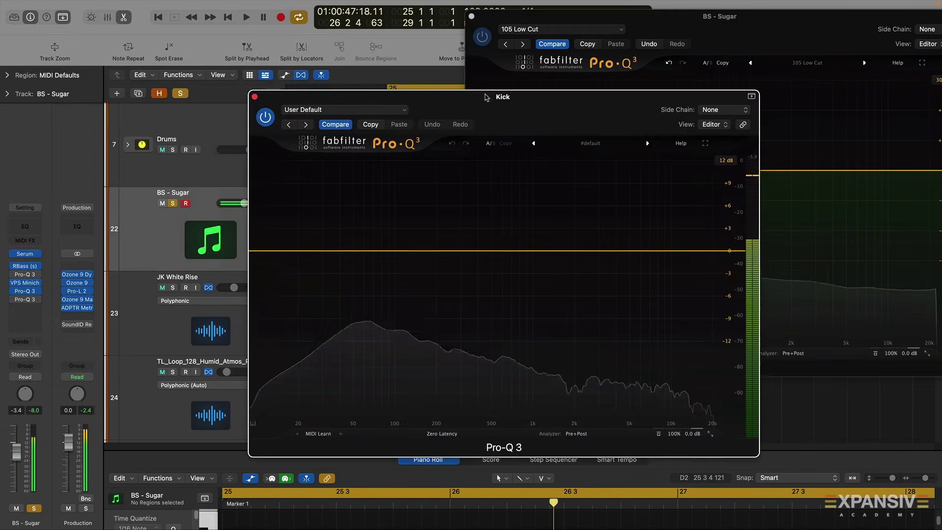
{"action": "left_click", "coordinate": [127, 144]}
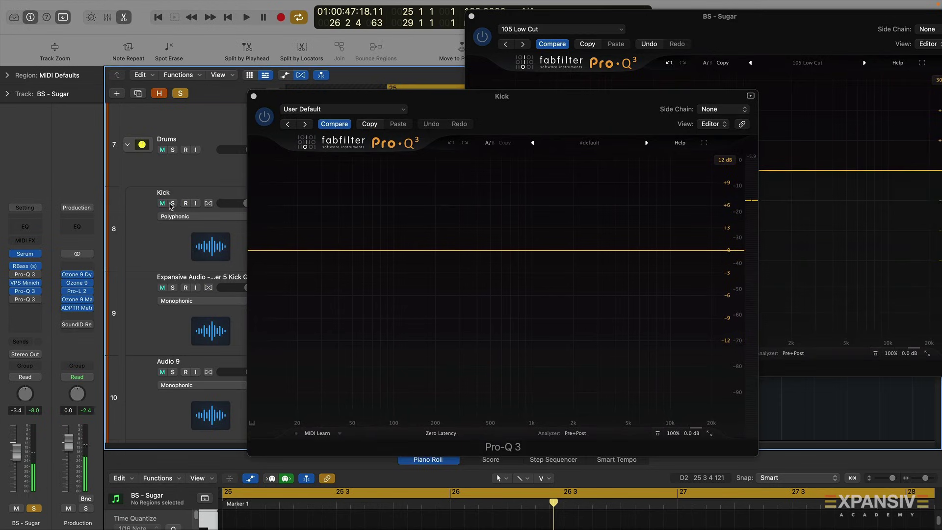
{"action": "key", "text": "space"}
{"action": "left_click_drag", "start_coordinate": [483, 101], "coordinate": [237, 31]}
{"action": "left_click", "coordinate": [663, 11]}
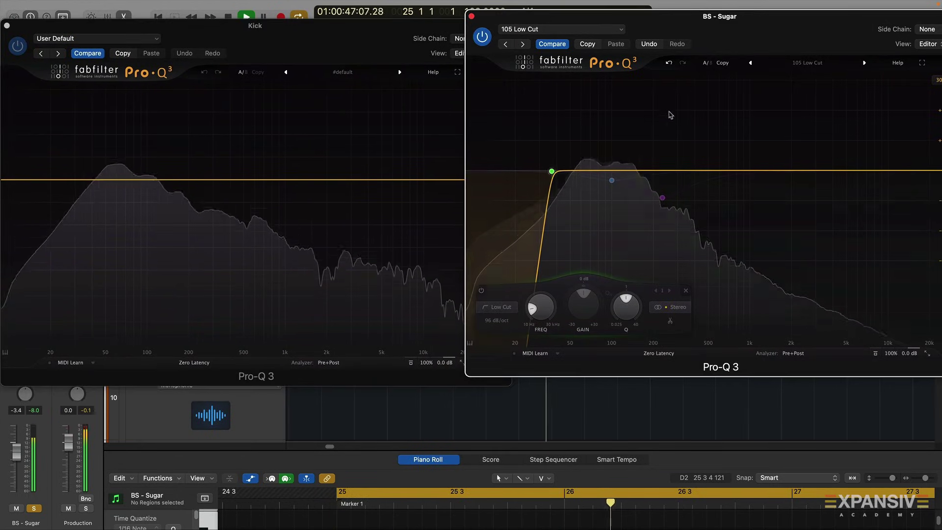
{"action": "left_click_drag", "start_coordinate": [663, 9], "coordinate": [666, 15]}
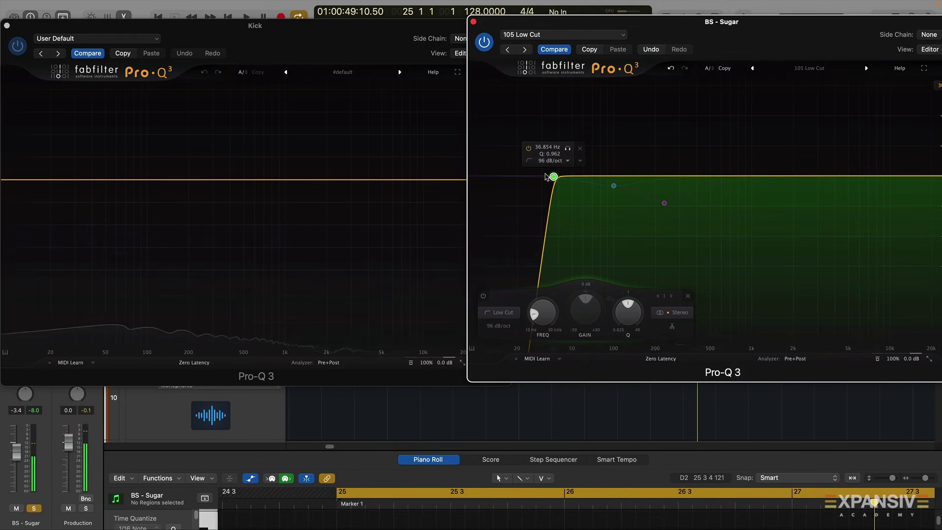
Step: Replay the kick and bass, comparing the BS - Sugar low-cut EQ bypassed and active
{"action": "key", "text": "space"}
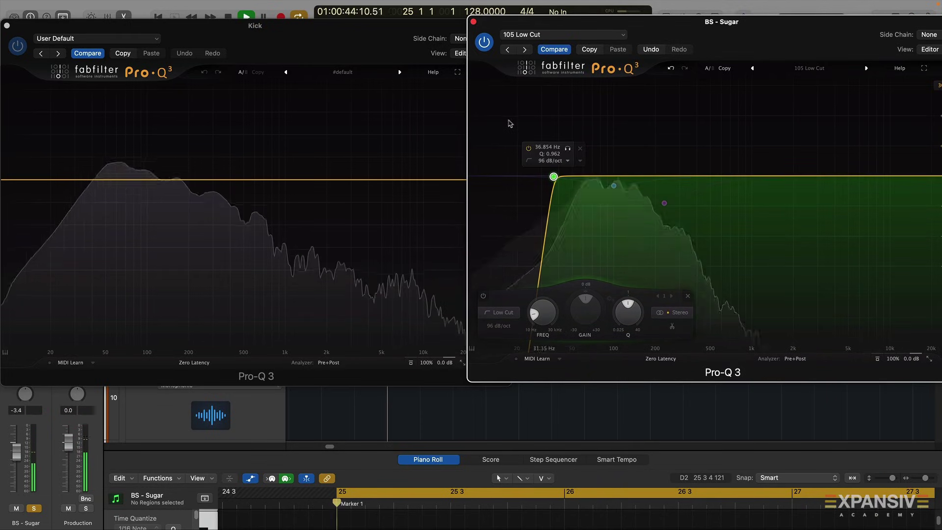
{"action": "left_click", "coordinate": [485, 48]}
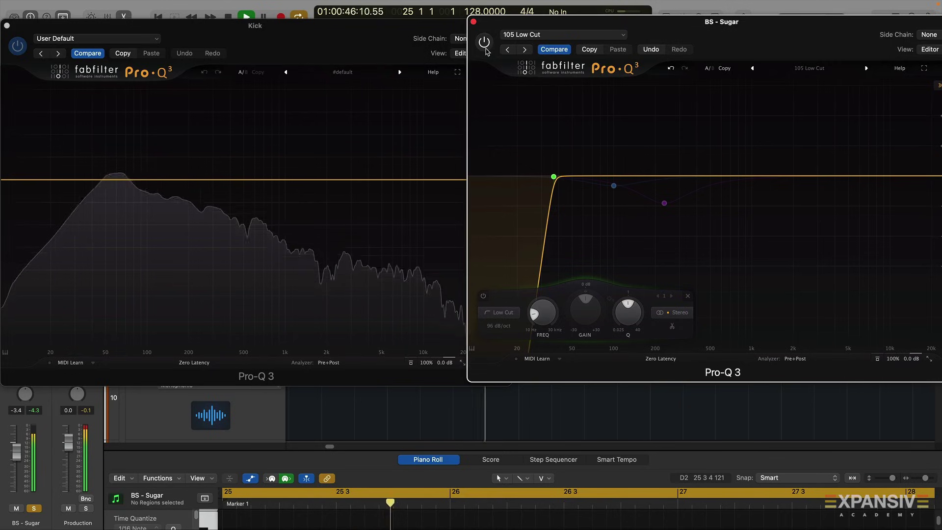
{"action": "left_click", "coordinate": [486, 48]}
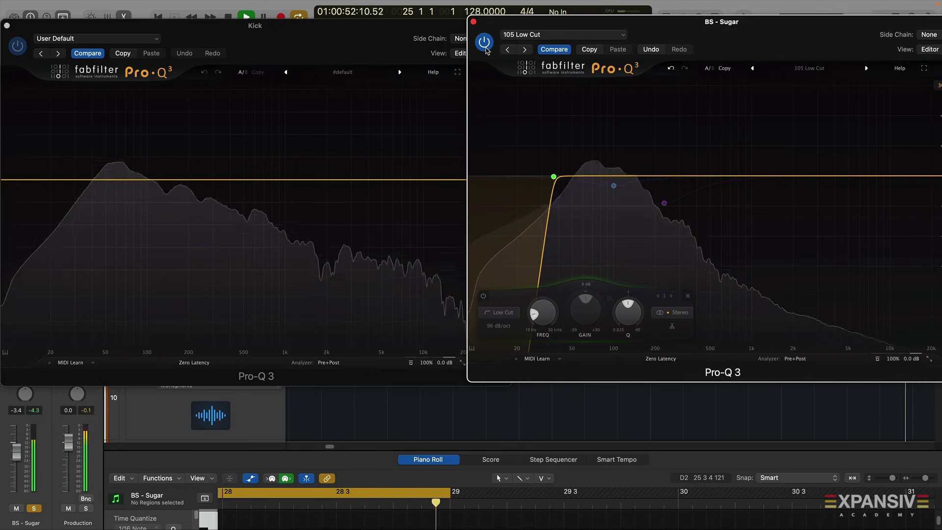
Step: Change the low-cut band to a Low Shelf and lower it to about -12.2 dB at 37.5 Hz while listening
{"action": "mouse_move", "coordinate": [551, 179]}
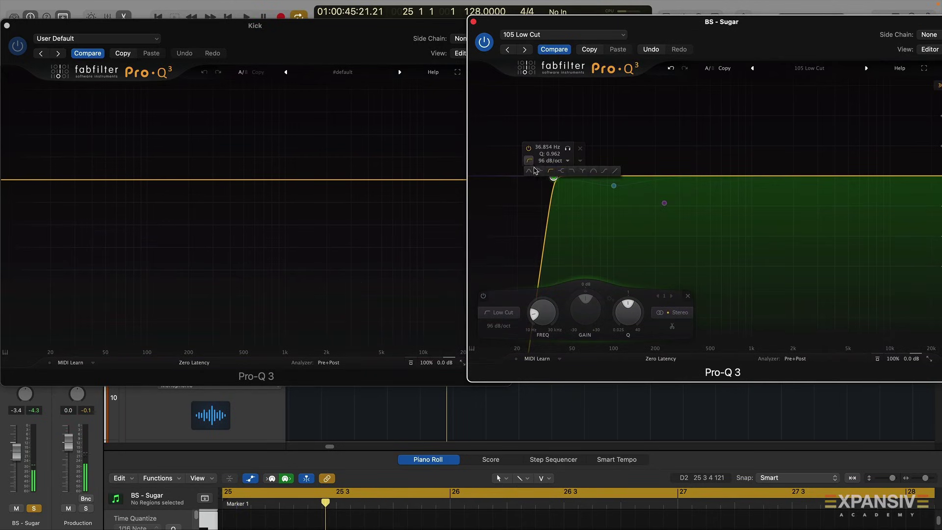
{"action": "left_click", "coordinate": [540, 172]}
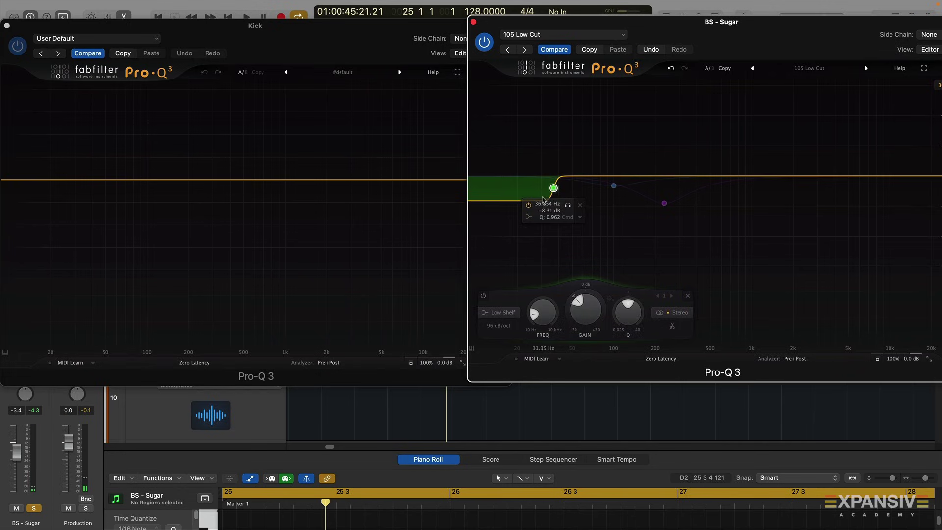
{"action": "key", "text": "space"}
{"action": "left_click_drag", "start_coordinate": [550, 195], "coordinate": [554, 217]}
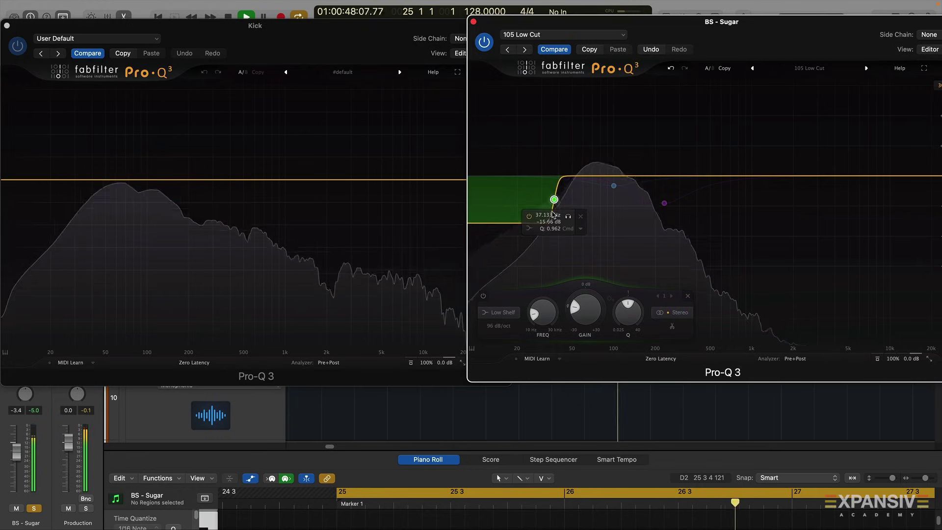
{"action": "left_click_drag", "start_coordinate": [554, 208], "coordinate": [554, 202]}
{"action": "key", "text": "space"}
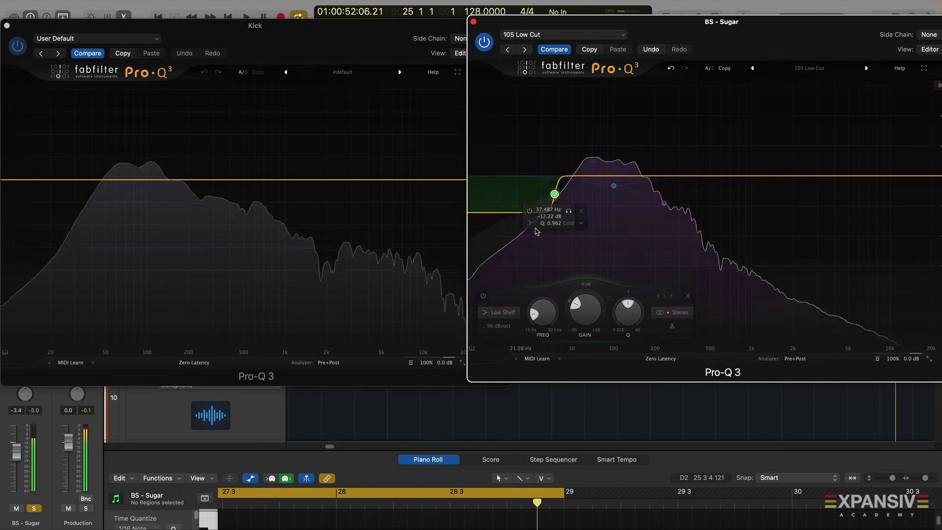
Step: Play the kick and bass with the new Low Shelf, comparing the BS - Sugar EQ bypassed and active
{"action": "key", "text": "space"}
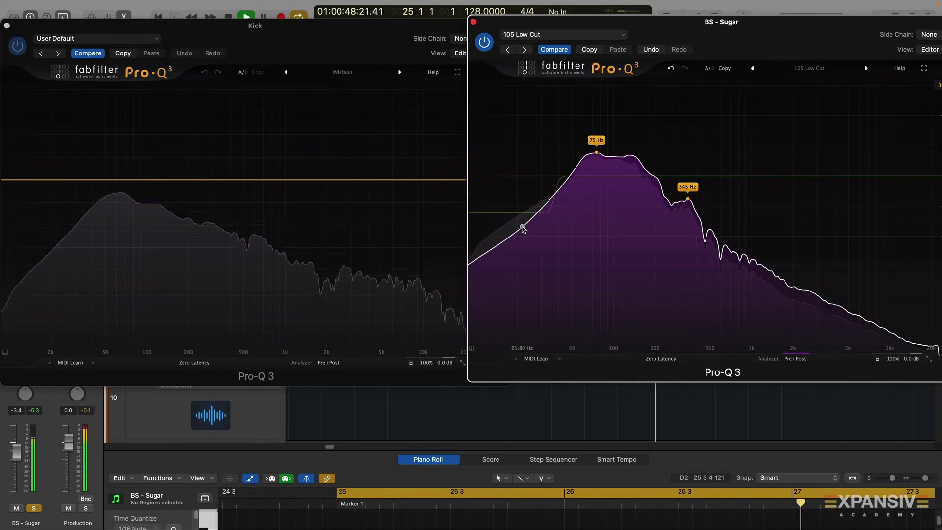
{"action": "mouse_move", "coordinate": [540, 205]}
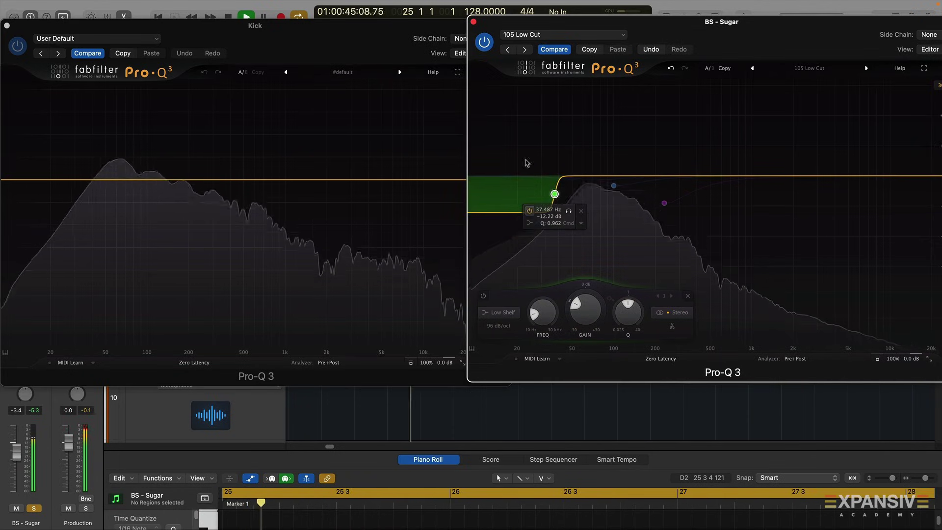
{"action": "left_click", "coordinate": [484, 42]}
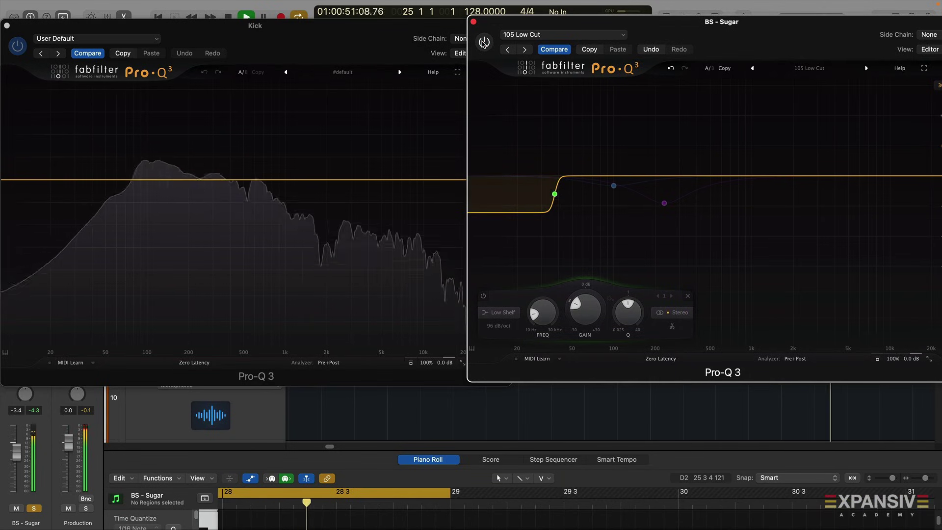
{"action": "left_click", "coordinate": [484, 42]}
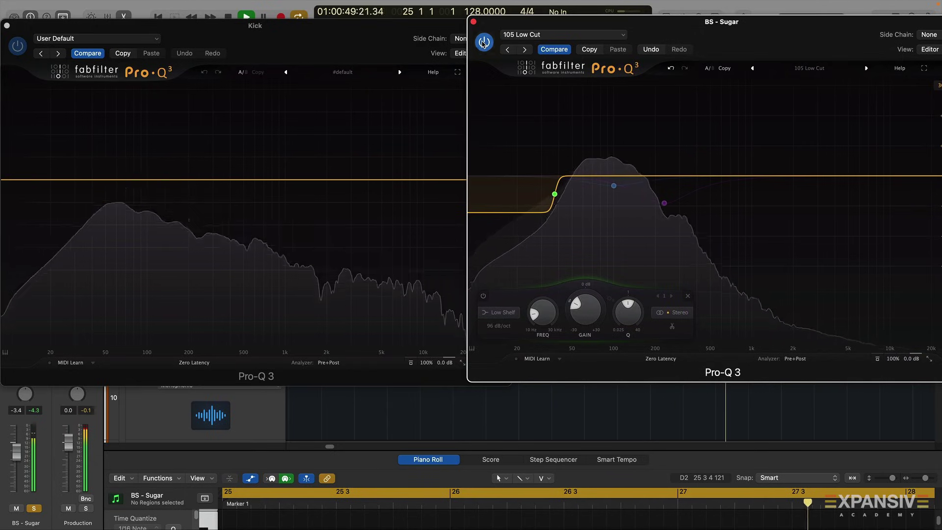
{"action": "left_click", "coordinate": [484, 42]}
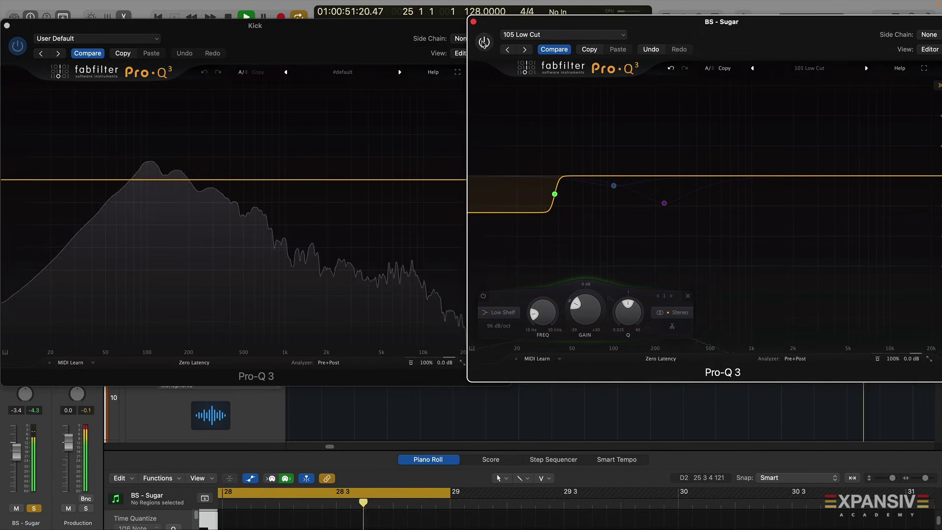
{"action": "left_click", "coordinate": [484, 42]}
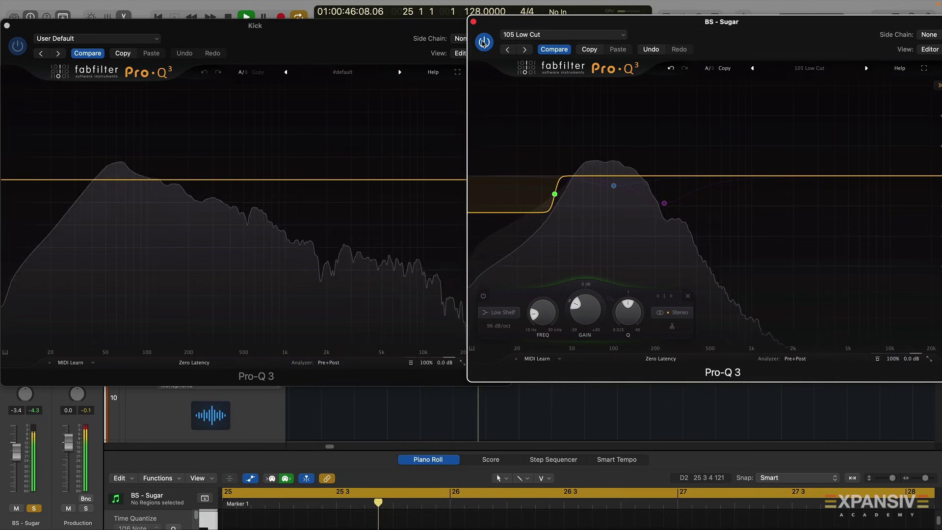
{"action": "mouse_move", "coordinate": [554, 195]}
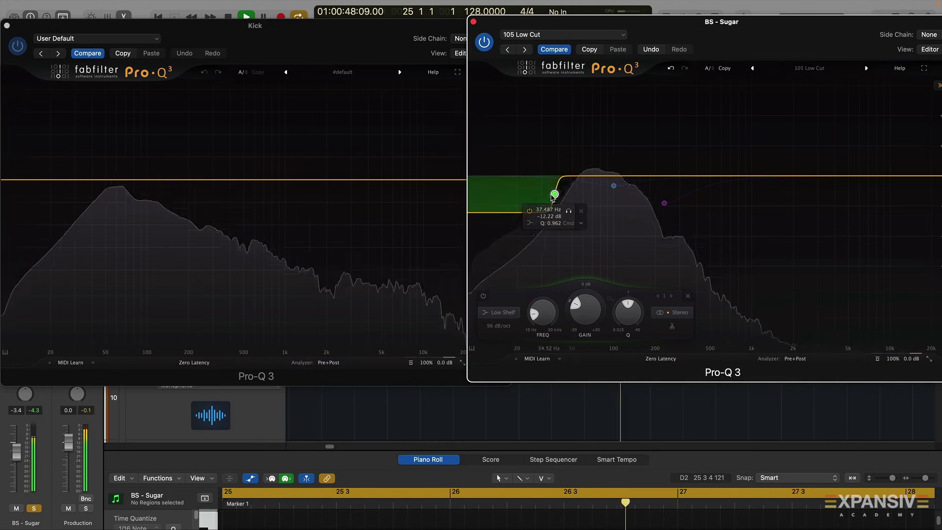
Step: Stop playback and lower the BS - Sugar Low Shelf to about -14.2 dB at 37 Hz
{"action": "key", "text": "space"}
{"action": "left_click_drag", "start_coordinate": [555, 196], "coordinate": [554, 205]}
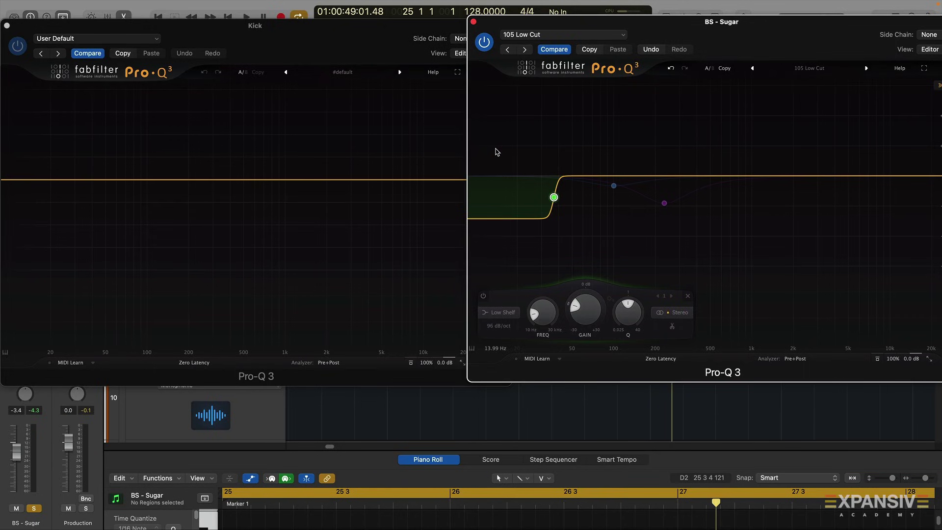
{"action": "mouse_move", "coordinate": [552, 215]}
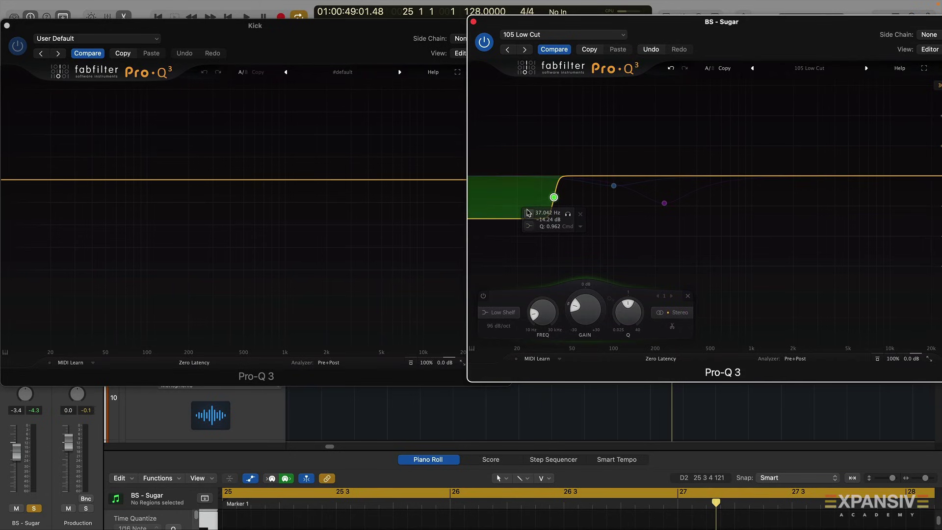
Step: Compare the BS - Sugar EQ's 100 Hz bell cut enabled and disabled while the kick and bass play, leaving it disabled
{"action": "mouse_move", "coordinate": [613, 188]}
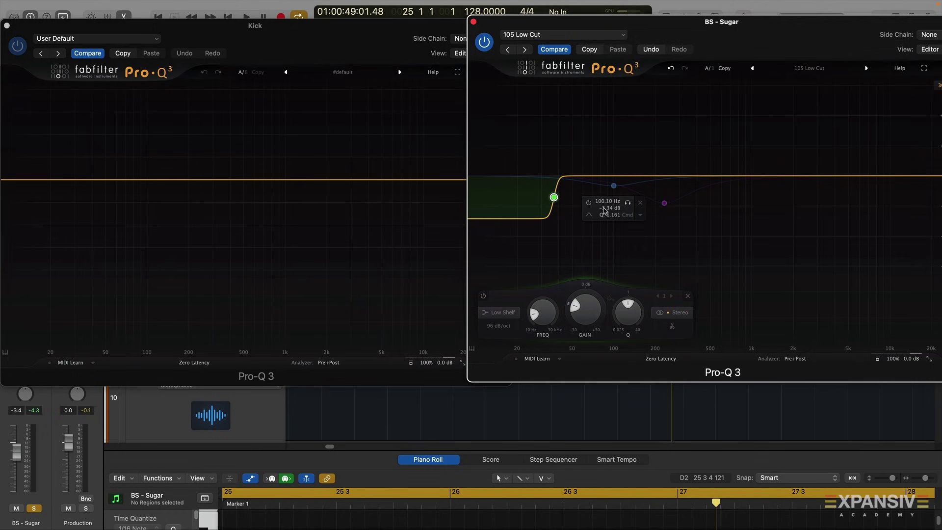
{"action": "mouse_move", "coordinate": [701, 211]}
{"action": "left_click", "coordinate": [589, 203]}
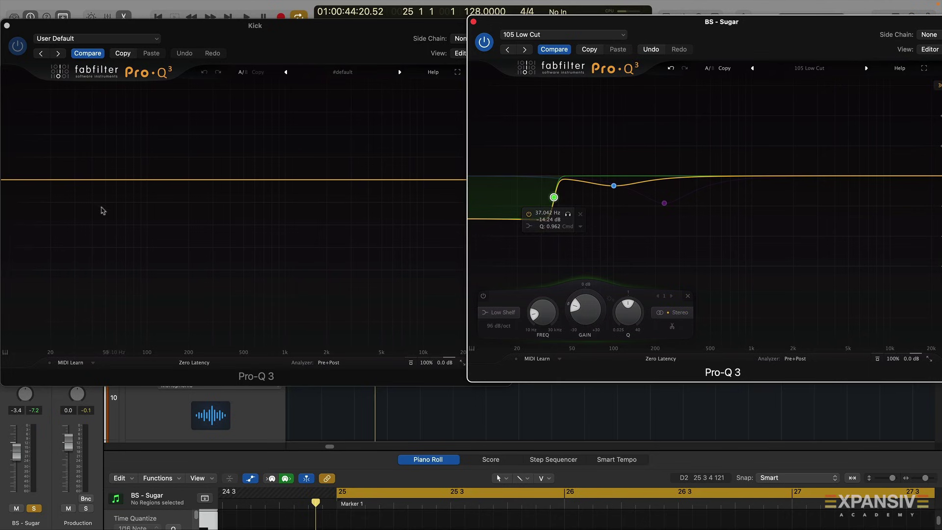
{"action": "key", "text": "space"}
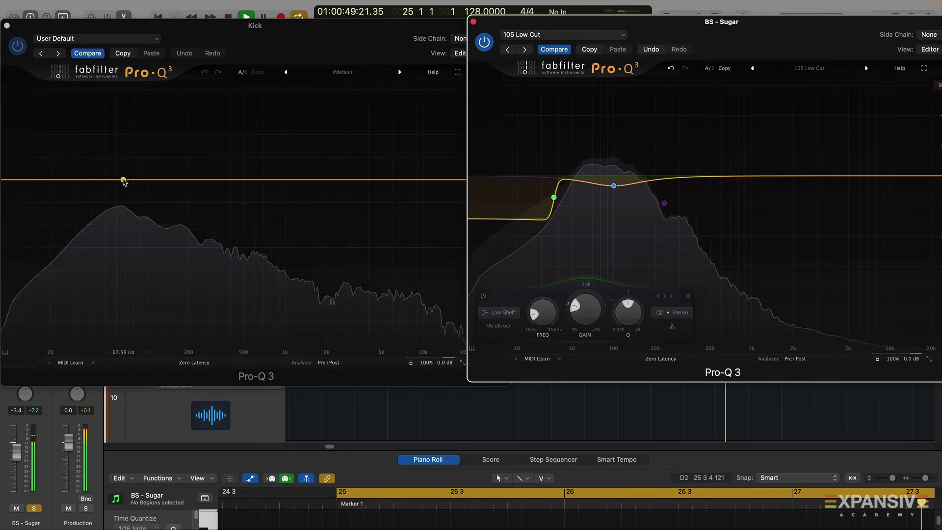
{"action": "mouse_move", "coordinate": [554, 197]}
{"action": "left_click", "coordinate": [588, 202]}
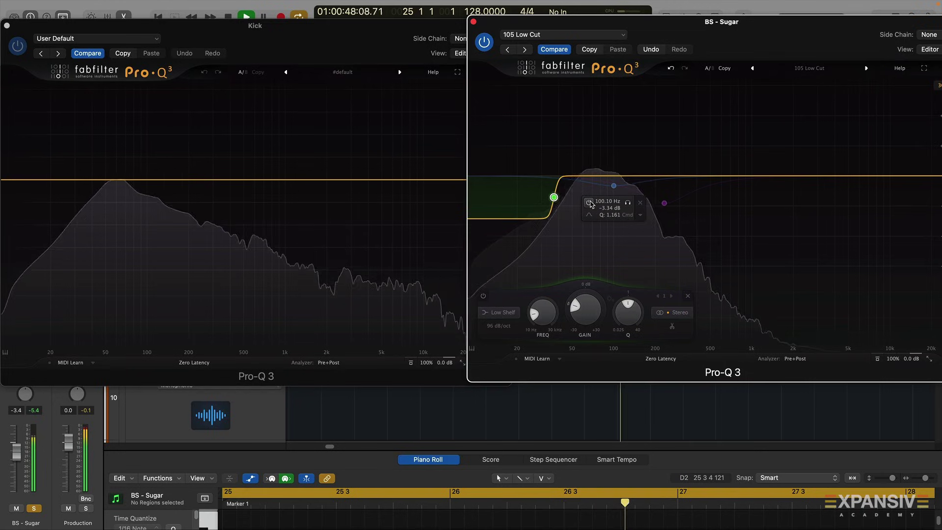
{"action": "left_click", "coordinate": [588, 202]}
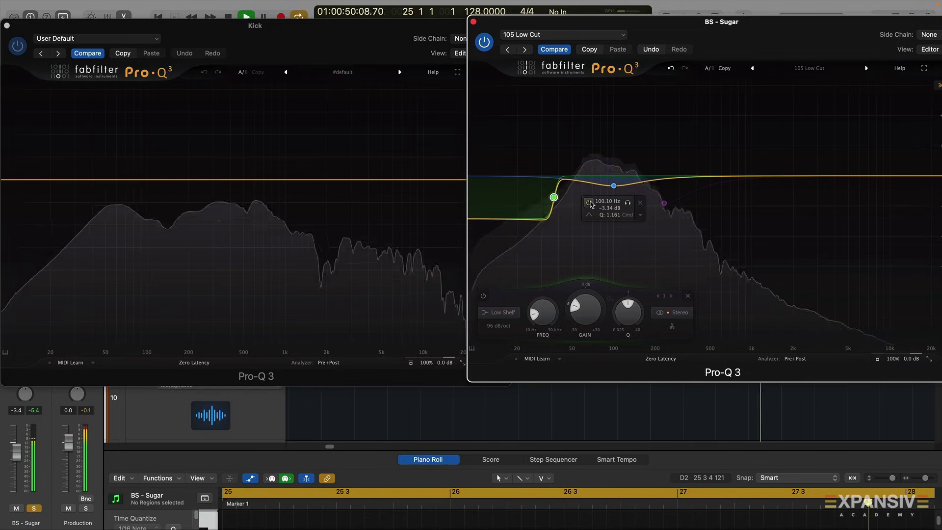
{"action": "left_click", "coordinate": [589, 203]}
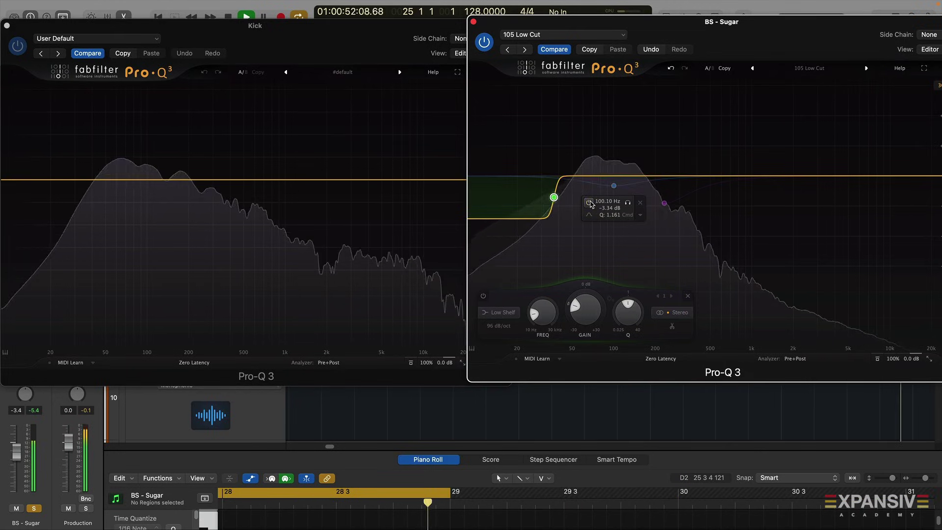
{"action": "left_click", "coordinate": [589, 203]}
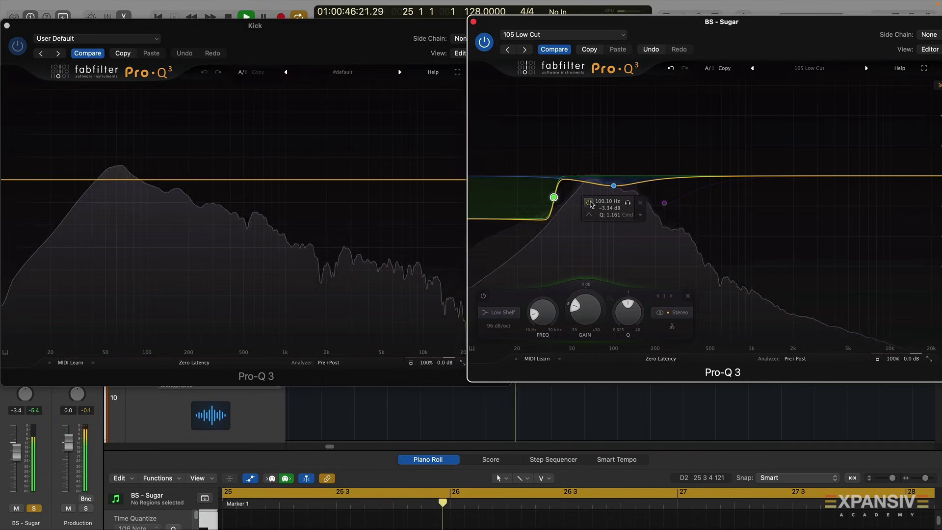
{"action": "key", "text": "space"}
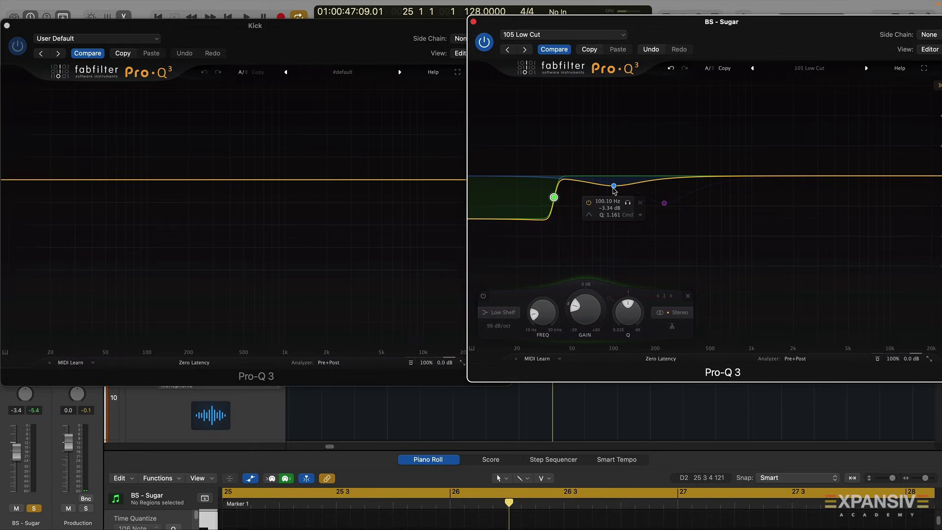
{"action": "left_click", "coordinate": [587, 206]}
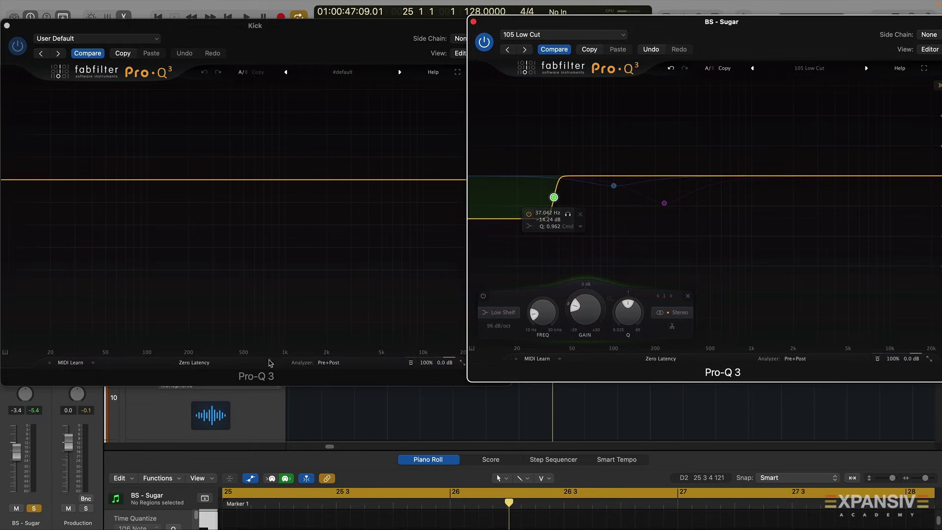
Step: Try overlaying the BS - Sugar spectrum in the Kick EQ's analyzer while both tracks play
{"action": "left_click", "coordinate": [327, 363]}
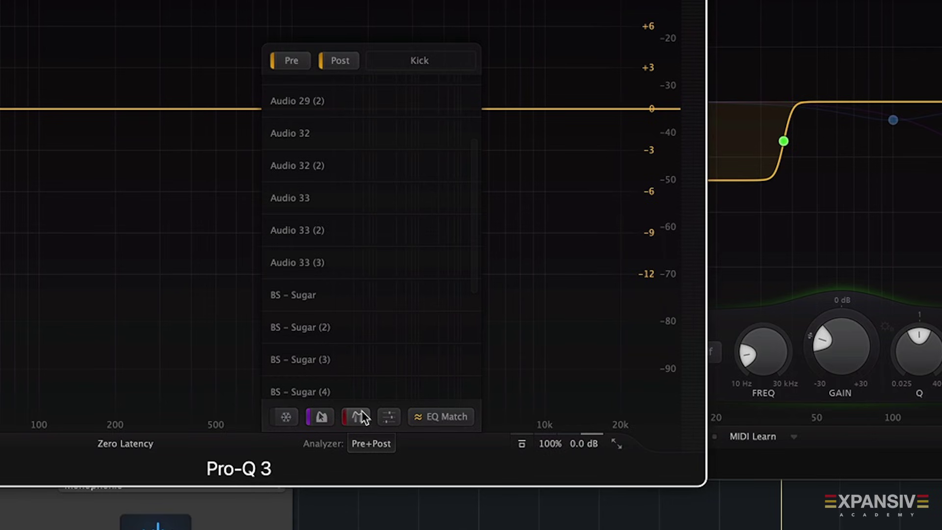
{"action": "left_click", "coordinate": [322, 302]}
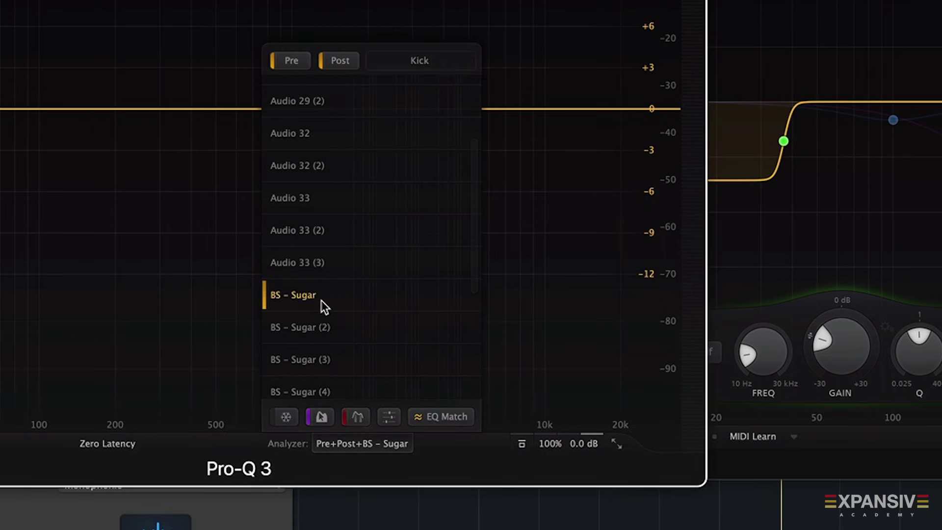
{"action": "key", "text": "space"}
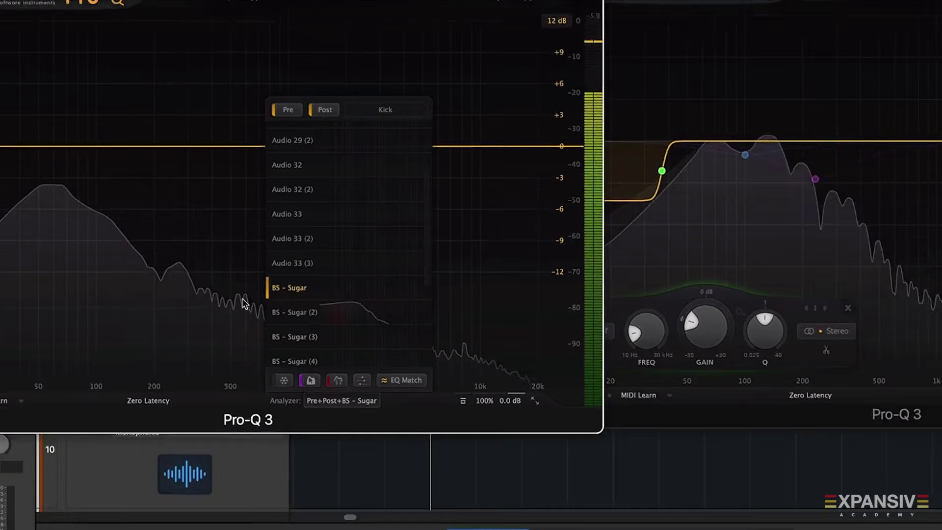
{"action": "left_click", "coordinate": [345, 449]}
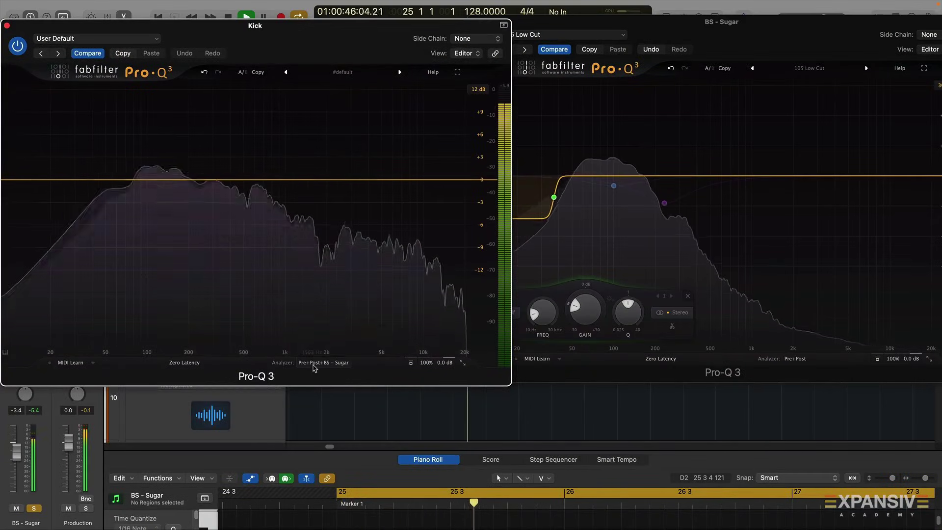
Step: Overlay BS - Sugar (2) in the Kick EQ's analyzer and examine where the kick and bass collide in the low end
{"action": "left_click", "coordinate": [314, 364]}
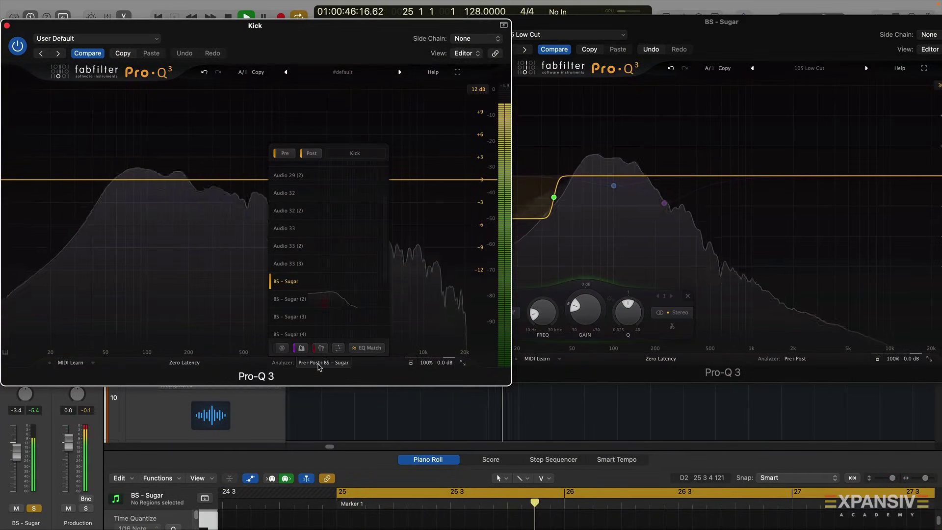
{"action": "left_click", "coordinate": [296, 299]}
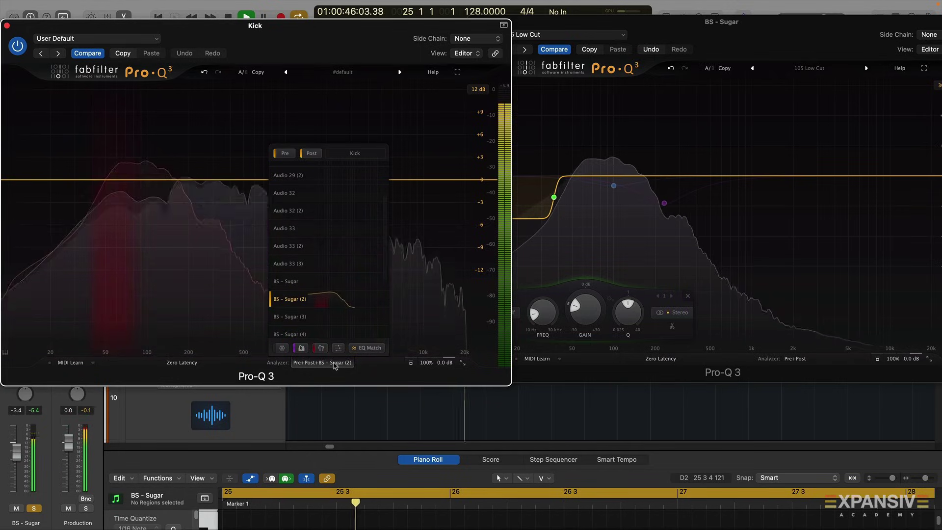
{"action": "left_click", "coordinate": [334, 364]}
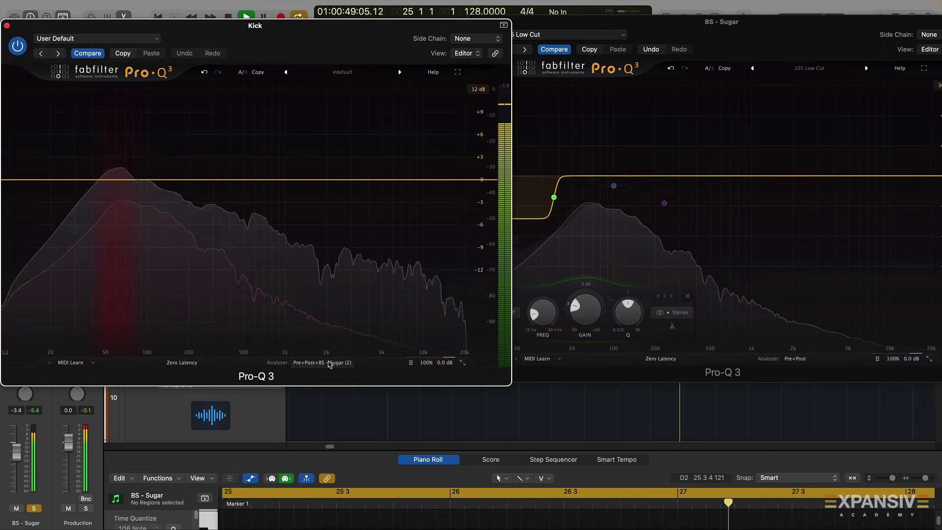
{"action": "left_click_drag", "start_coordinate": [286, 273], "coordinate": [358, 137]}
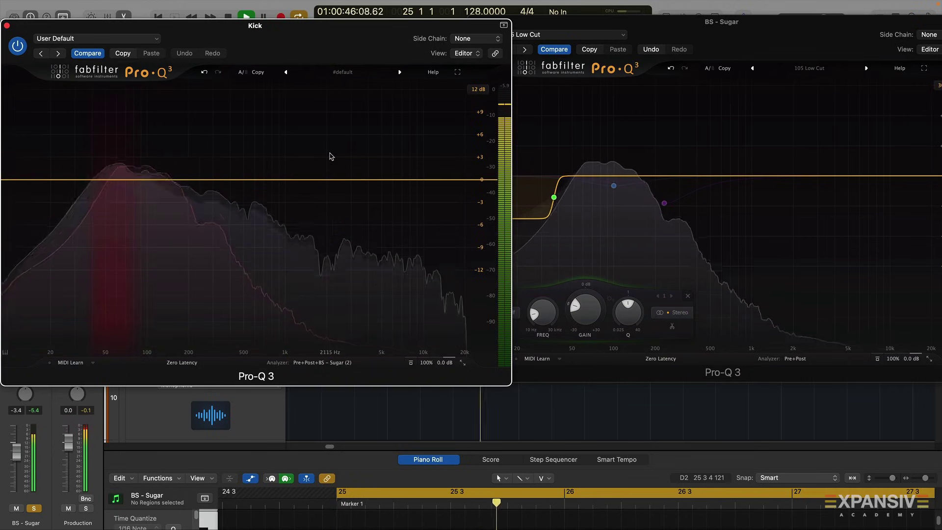
{"action": "left_click_drag", "start_coordinate": [119, 324], "coordinate": [280, 122]}
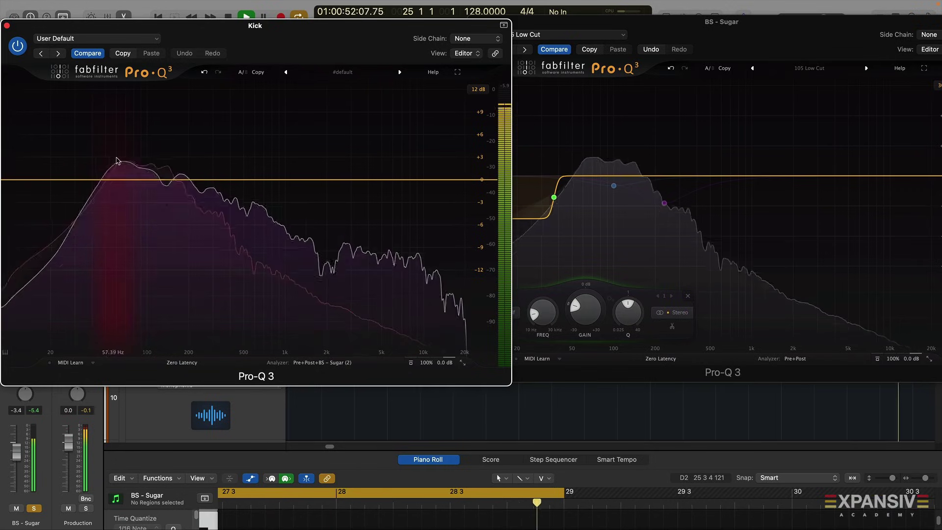
{"action": "left_click_drag", "start_coordinate": [123, 176], "coordinate": [126, 184]}
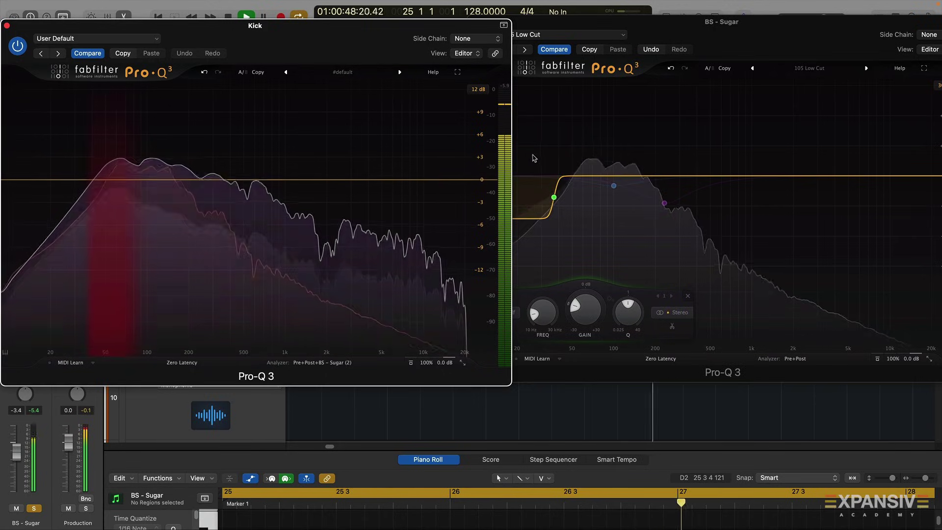
Step: Enable the 100 Hz bell cut on BS - Sugar, try it near 79 Hz at about -4 dB, and settle it slightly higher with less cut
{"action": "left_click", "coordinate": [589, 203]}
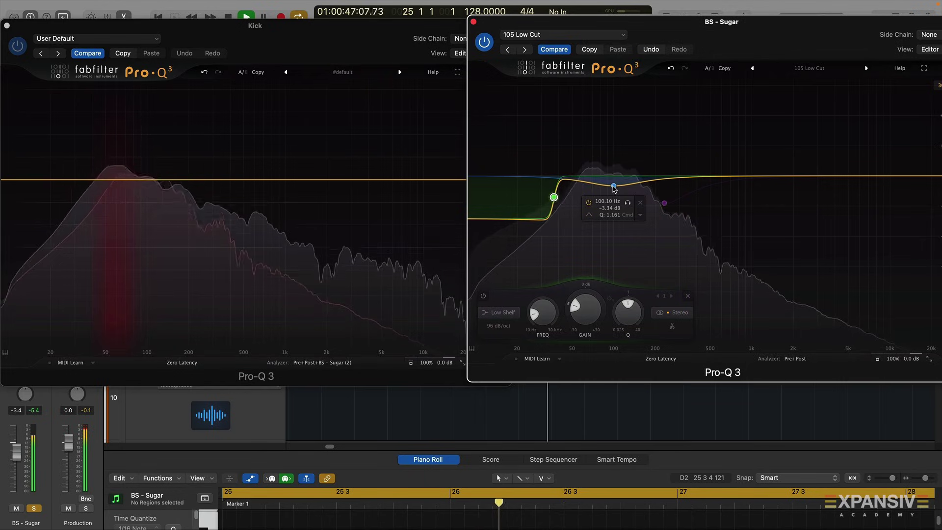
{"action": "left_click", "coordinate": [614, 186]}
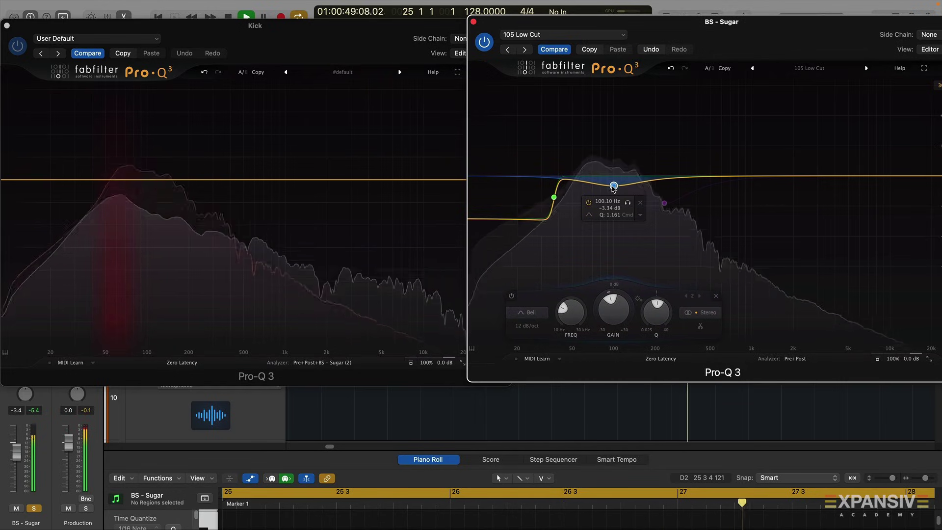
{"action": "left_click_drag", "start_coordinate": [608, 189], "coordinate": [599, 191]}
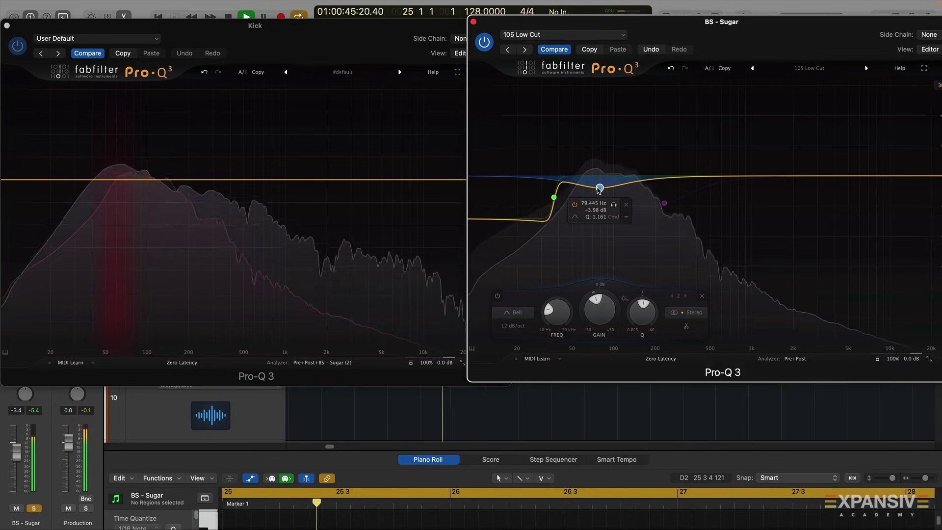
{"action": "left_click_drag", "start_coordinate": [599, 190], "coordinate": [608, 187]}
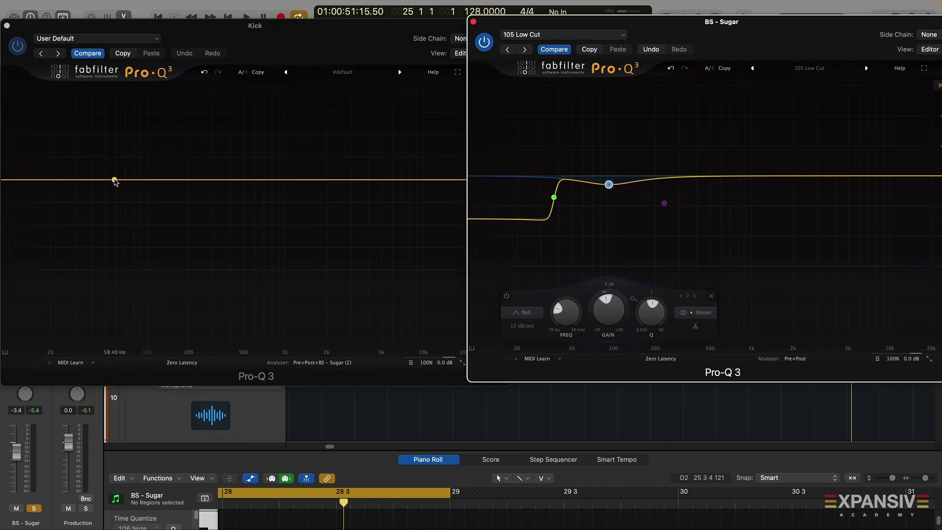
Step: Replay the kick and bass with the adjusted bell cut, checking their low-end overlap in the Kick EQ's analyzer
{"action": "key", "text": "space"}
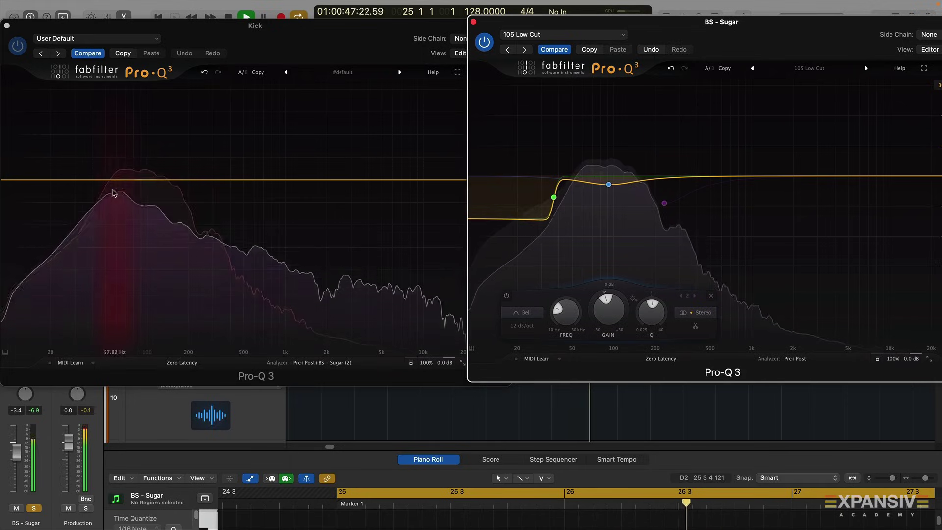
{"action": "key", "text": "space"}
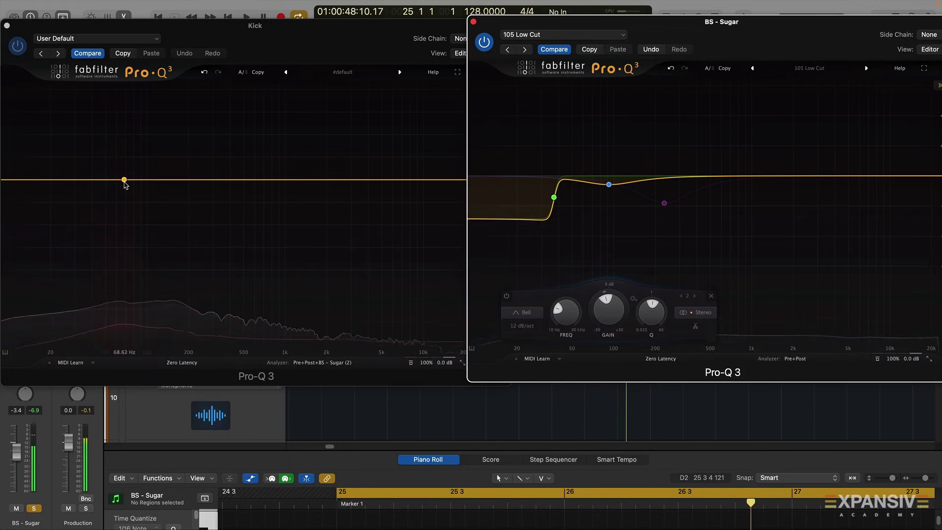
{"action": "key", "text": "space"}
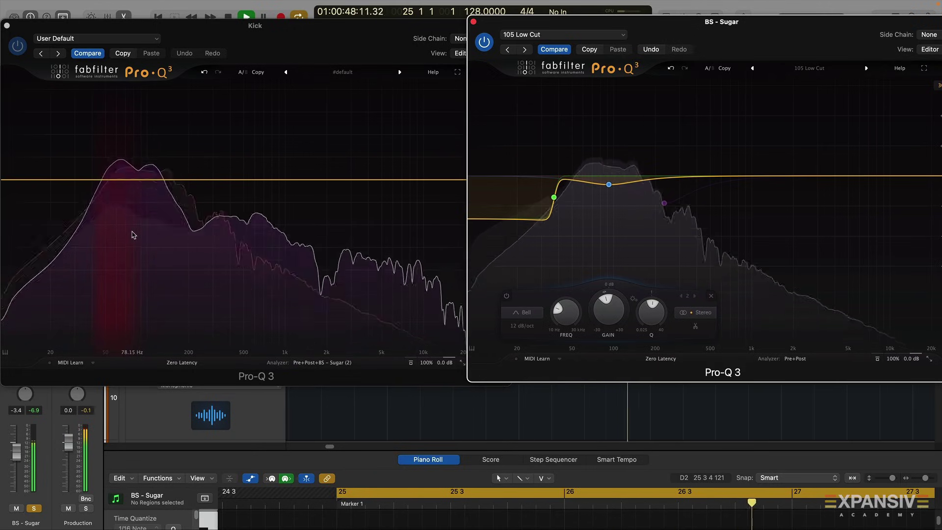
Step: Nudge the BS - Sugar bell cut to about 94 Hz and -3 dB, checking it against the playing kick
{"action": "mouse_move", "coordinate": [124, 205]}
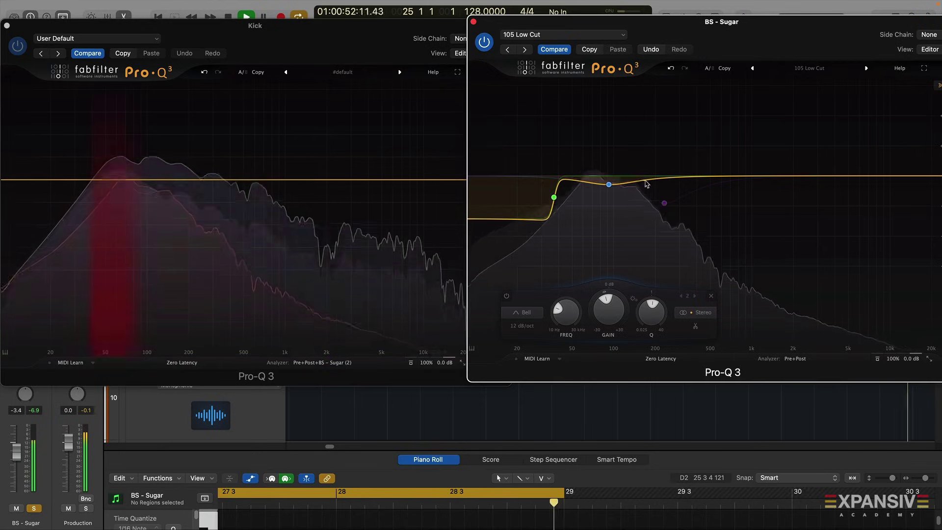
{"action": "mouse_move", "coordinate": [610, 186]}
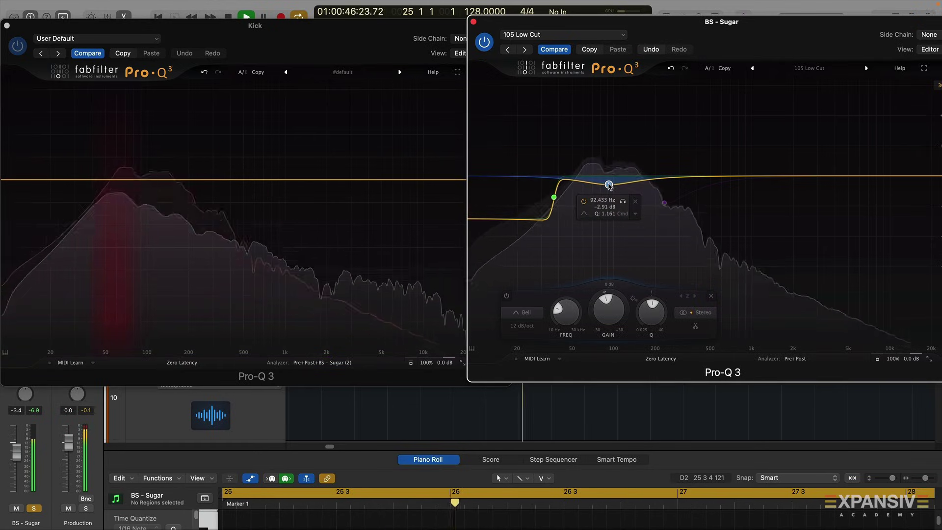
{"action": "key", "text": "space"}
{"action": "left_click_drag", "start_coordinate": [611, 186], "coordinate": [613, 187]}
{"action": "key", "text": "space"}
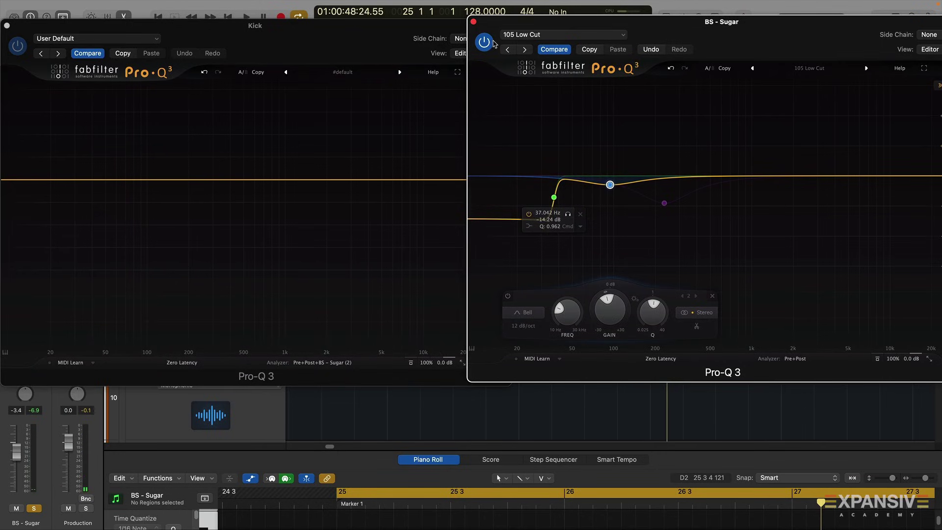
Step: Play the kick and bass and compare them with the BS - Sugar EQ bypassed and active
{"action": "key", "text": "space"}
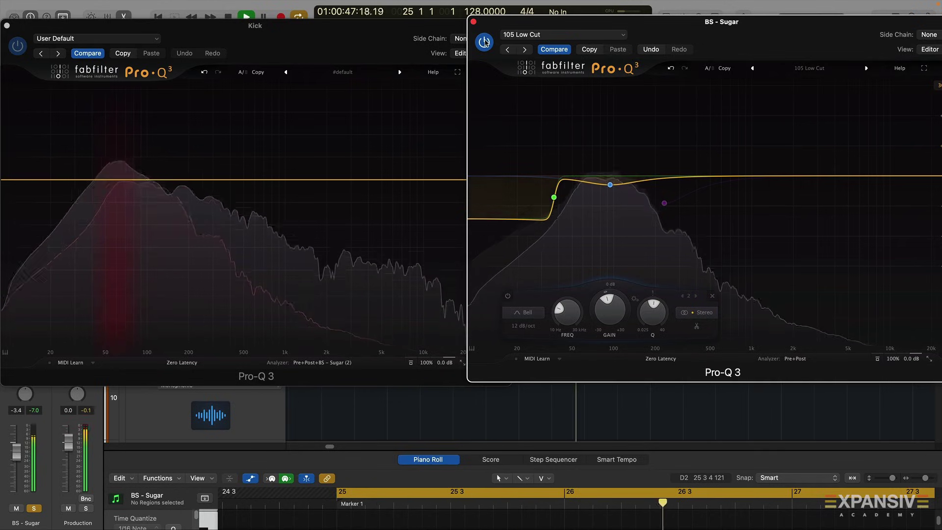
{"action": "left_click", "coordinate": [484, 41]}
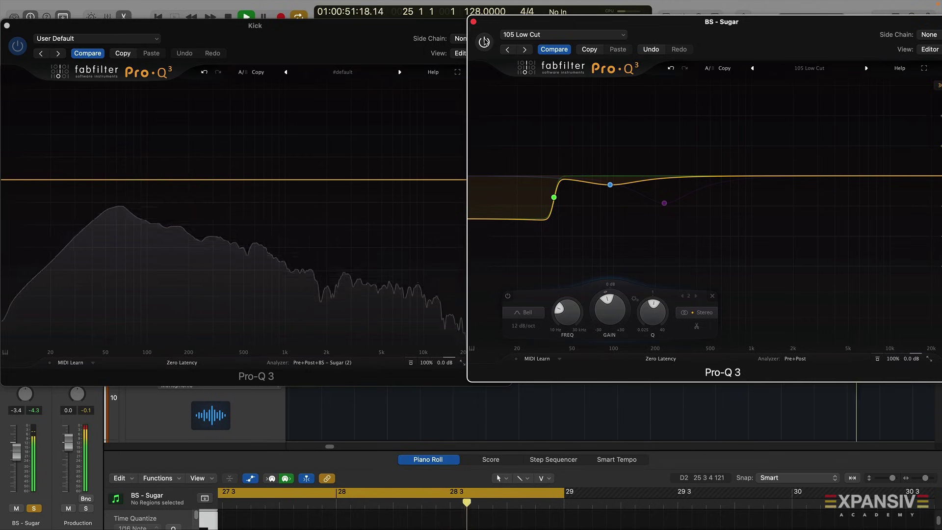
{"action": "left_click", "coordinate": [484, 42]}
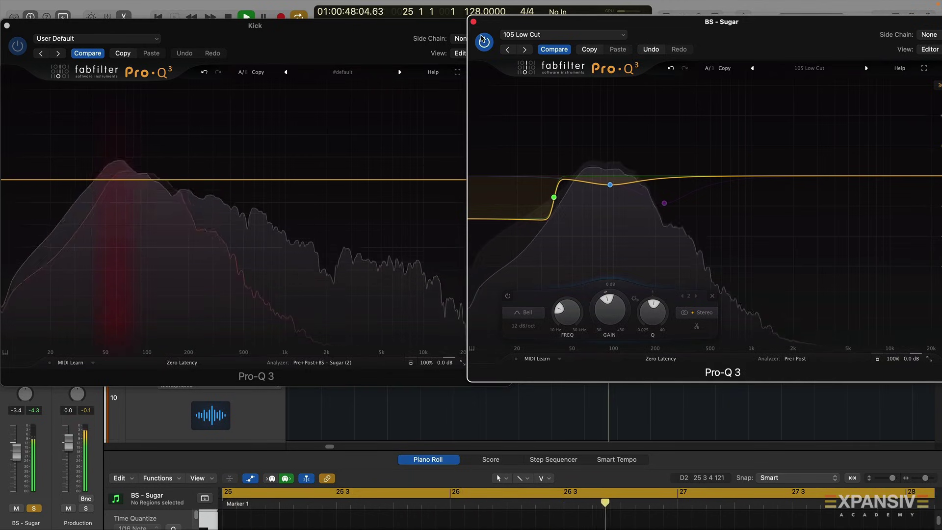
{"action": "key", "text": "space"}
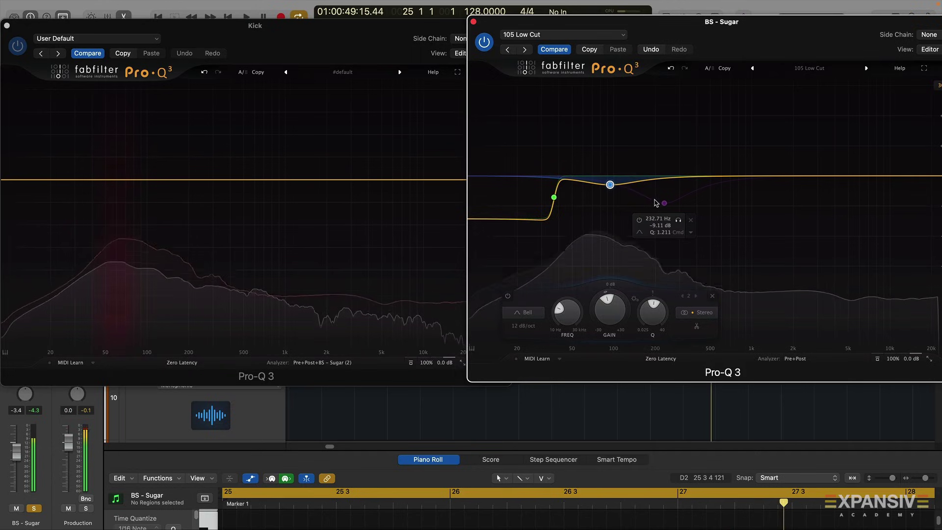
Step: Enable the disabled bell cut near 233 Hz on BS - Sugar and audition its range in isolation
{"action": "left_click", "coordinate": [639, 219]}
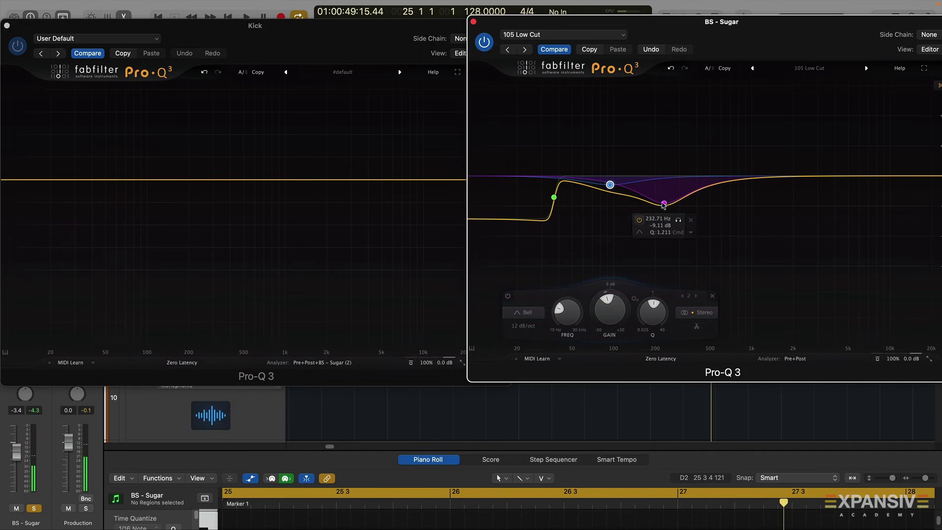
{"action": "left_click", "coordinate": [678, 220]}
{"action": "key", "text": "space"}
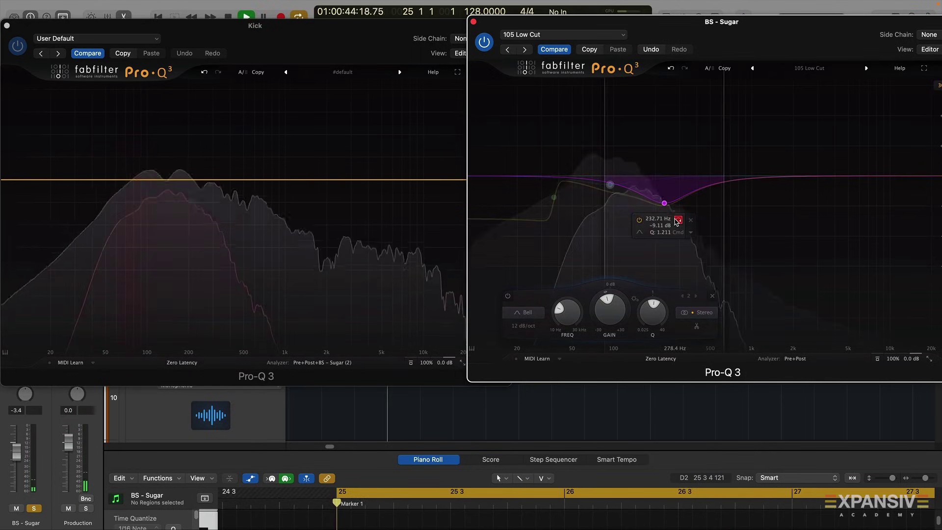
Step: Close the Kick EQ, unsolo the Kick, and audition the bass's 233 Hz bell while narrowing its Q to about 1.49
{"action": "left_click", "coordinate": [7, 25]}
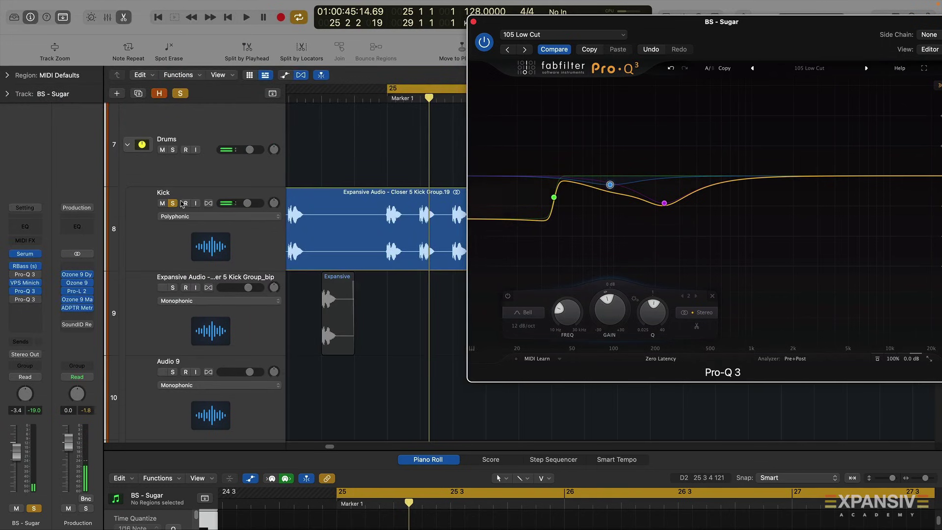
{"action": "left_click", "coordinate": [173, 203]}
{"action": "left_click", "coordinate": [678, 220]}
{"action": "key", "text": "space"}
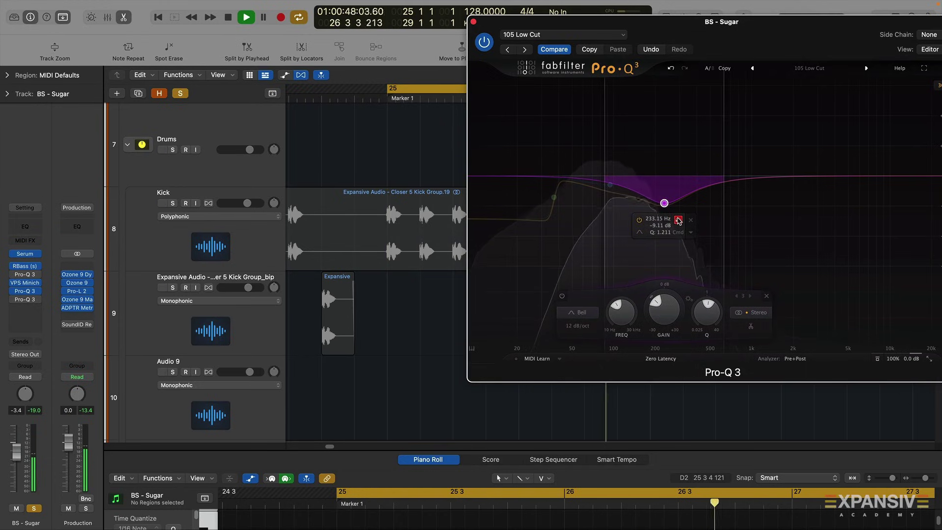
{"action": "scroll", "coordinate": [678, 220], "scroll_direction": "up", "scroll_amount": 4}
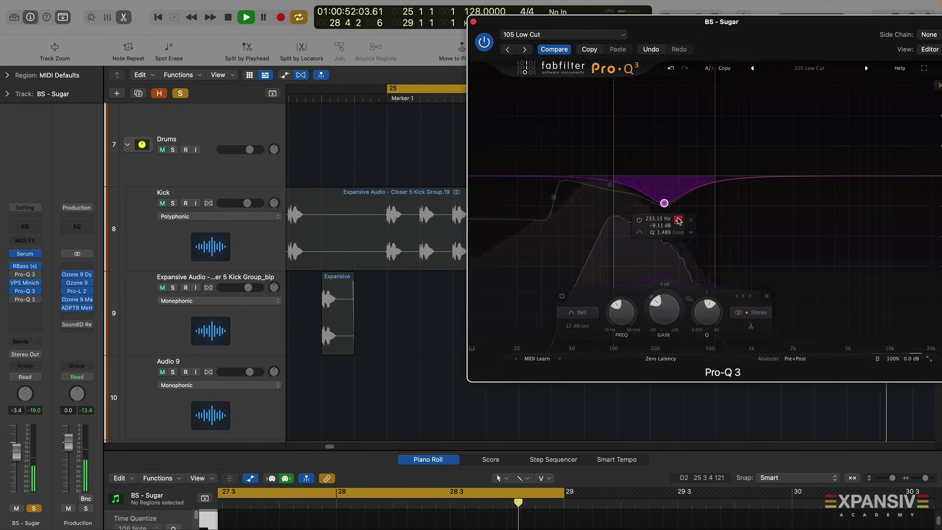
{"action": "left_click", "coordinate": [678, 220]}
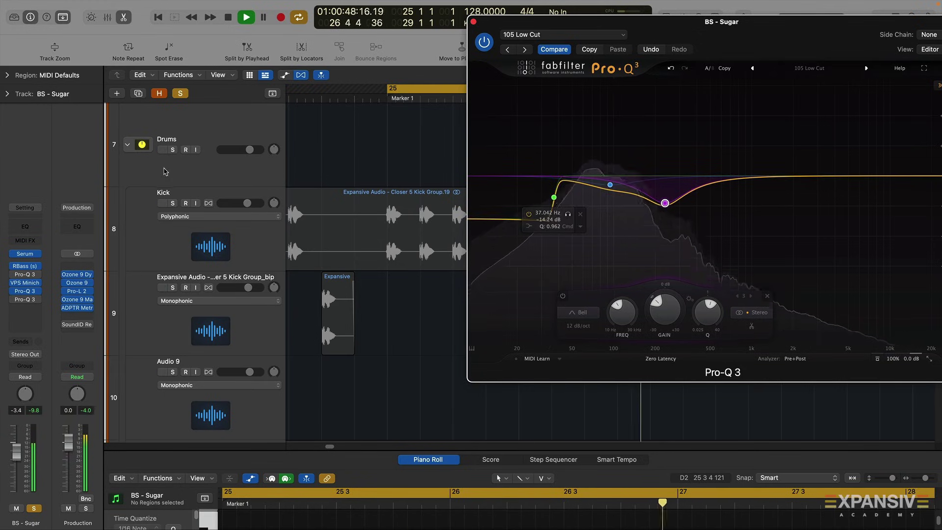
Step: Solo the Drums and compare the bass with its 235 Hz bell cut off and on
{"action": "left_click", "coordinate": [172, 149]}
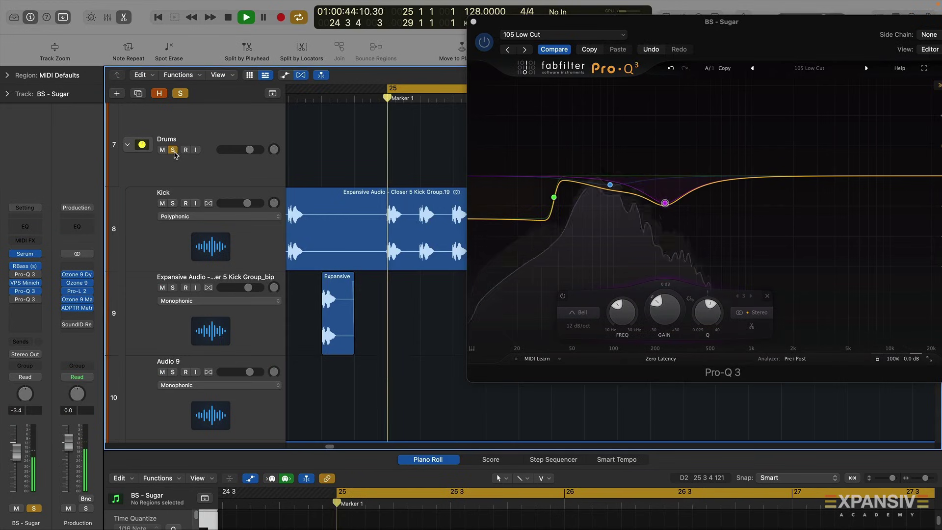
{"action": "mouse_move", "coordinate": [665, 203]}
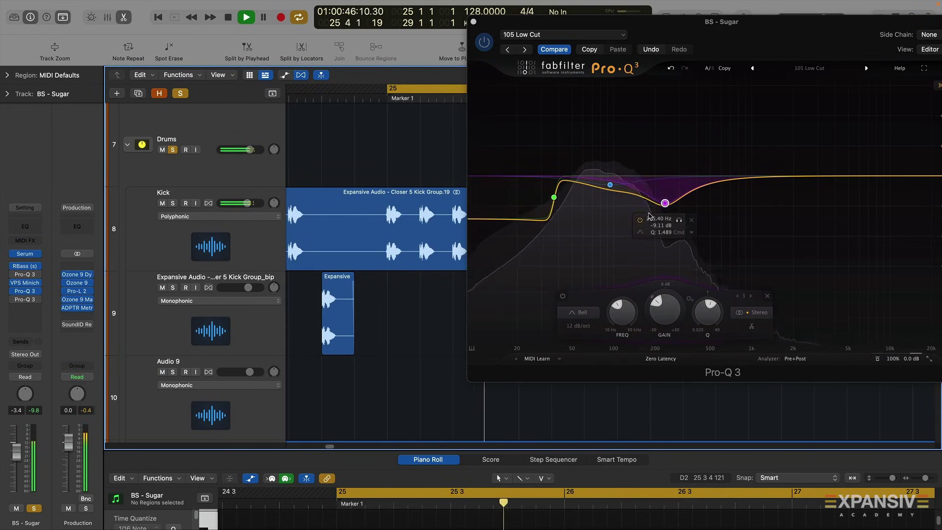
{"action": "left_click", "coordinate": [640, 219]}
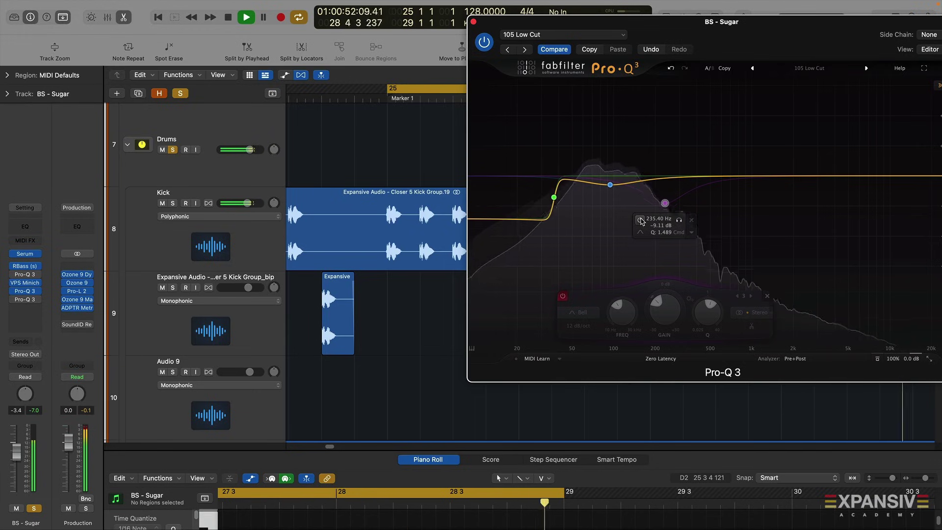
{"action": "left_click", "coordinate": [640, 219]}
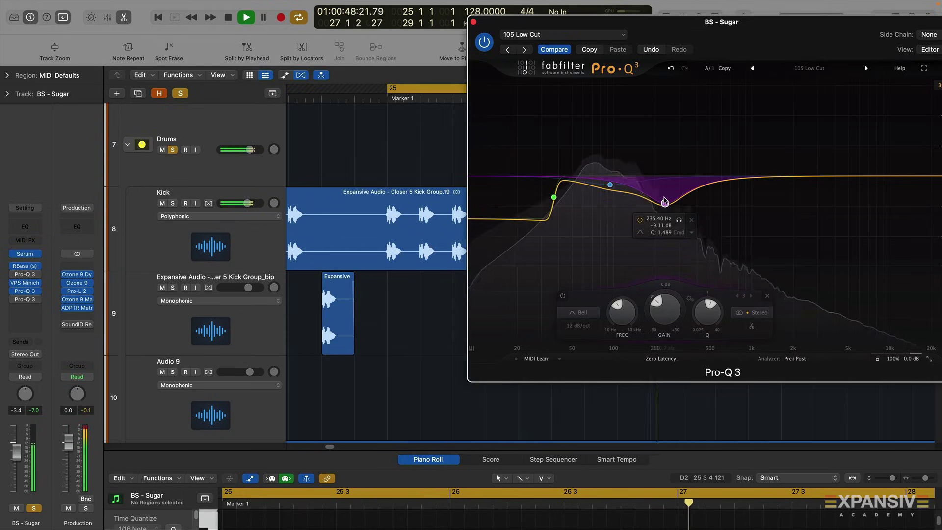
{"action": "key", "text": "space"}
Step: Unsolo the Drums and collapse their track stack
{"action": "left_click", "coordinate": [173, 150]}
{"action": "scroll", "coordinate": [196, 303], "scroll_direction": "down", "scroll_amount": 10}
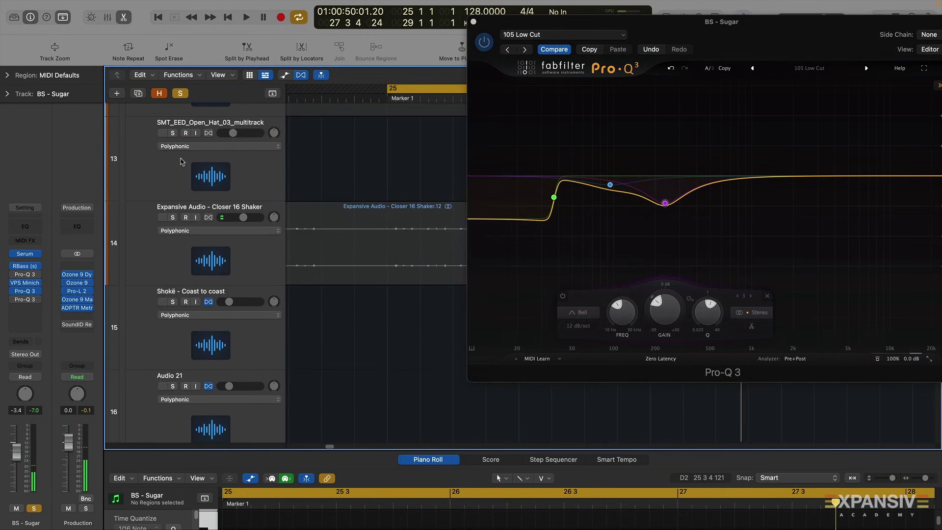
{"action": "scroll", "coordinate": [181, 162], "scroll_direction": "up", "scroll_amount": 10}
{"action": "left_click", "coordinate": [128, 145]}
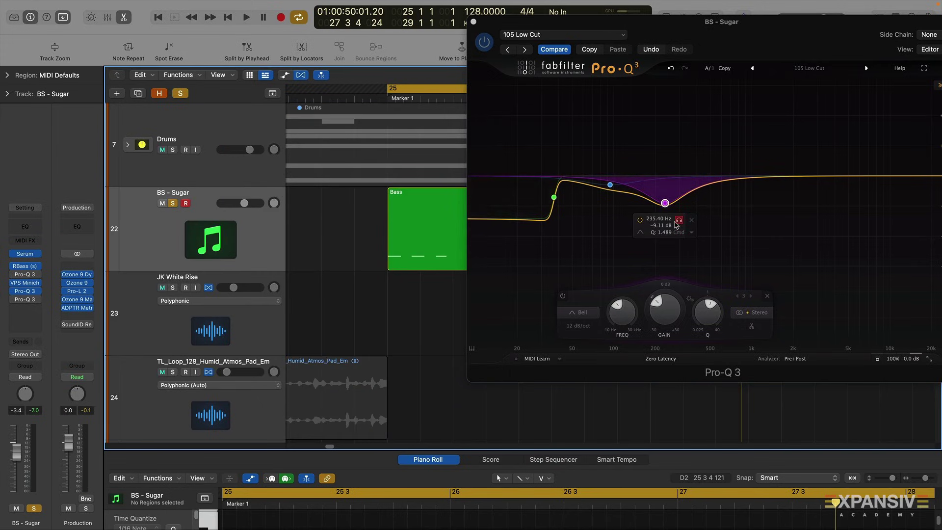
Step: Audition the 235 Hz bell in isolation, try it near 242 Hz with a Q of about 3.9, and delete the band
{"action": "left_click", "coordinate": [678, 220]}
{"action": "key", "text": "space"}
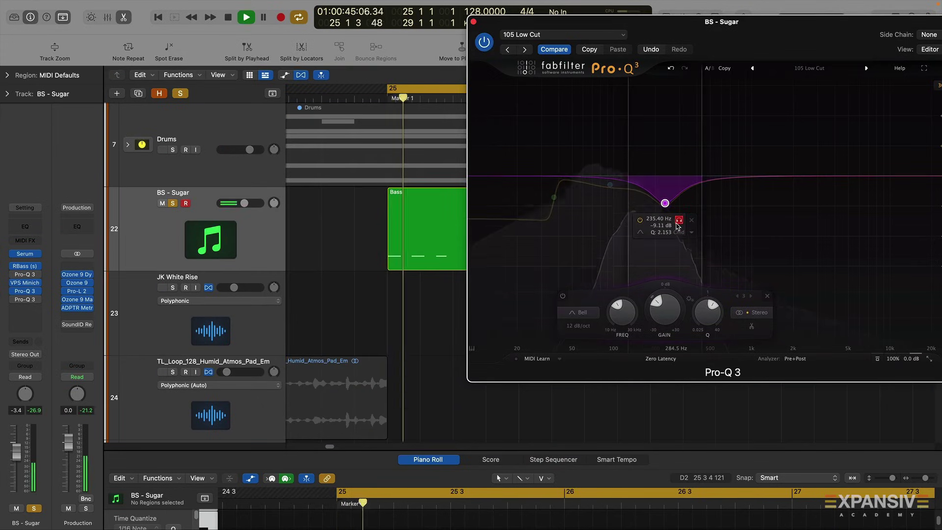
{"action": "mouse_move", "coordinate": [678, 226]}
{"action": "left_mouse_down"}
{"action": "mouse_move", "coordinate": [679, 201]}
{"action": "mouse_move", "coordinate": [679, 220]}
{"action": "mouse_move", "coordinate": [680, 202]}
{"action": "mouse_move", "coordinate": [672, 218]}
{"action": "left_mouse_up"}
{"action": "key", "text": "space"}
{"action": "left_click", "coordinate": [693, 221]}
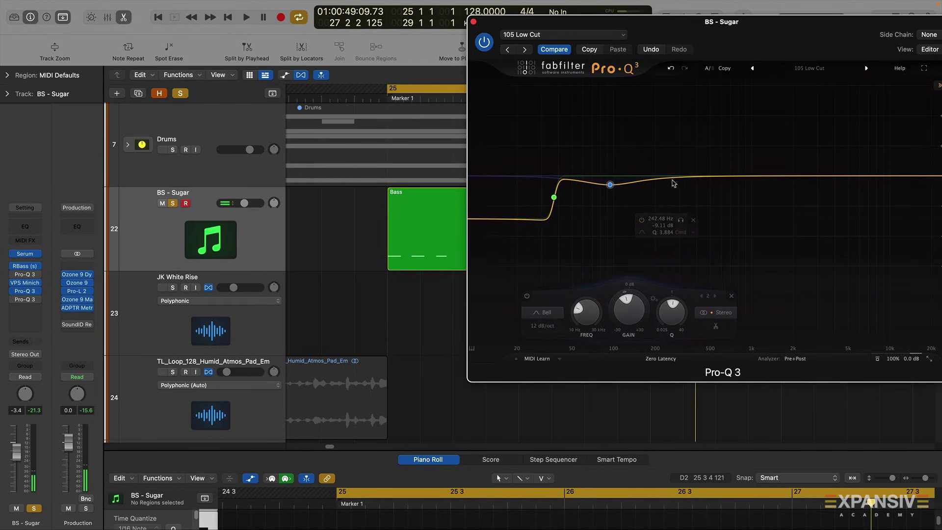
Step: Add a new bell cut on BS - Sugar at about 217 Hz, -7.85 dB and Q 1.47, and play it with the Drums soloed
{"action": "left_click", "coordinate": [669, 177]}
{"action": "left_click", "coordinate": [683, 194]}
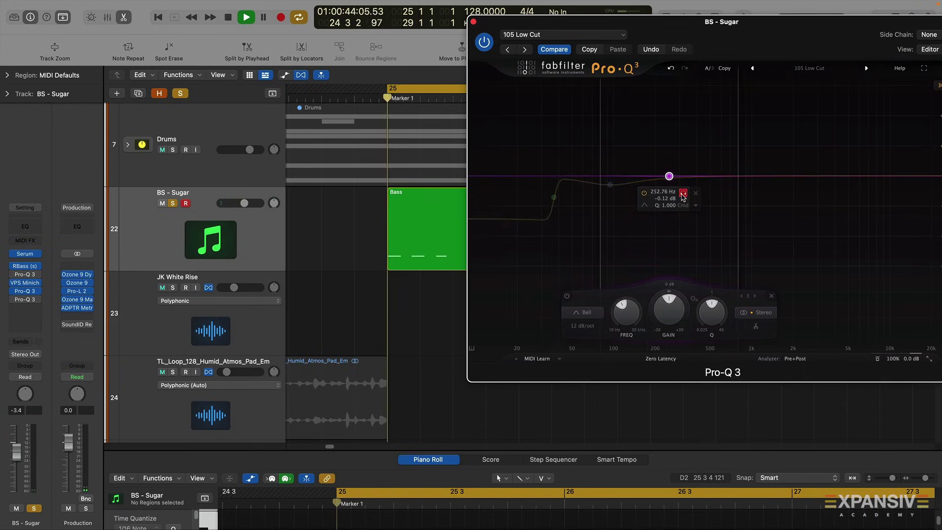
{"action": "key", "text": "space"}
{"action": "left_click_drag", "start_coordinate": [682, 197], "coordinate": [662, 203]}
{"action": "key", "text": "space"}
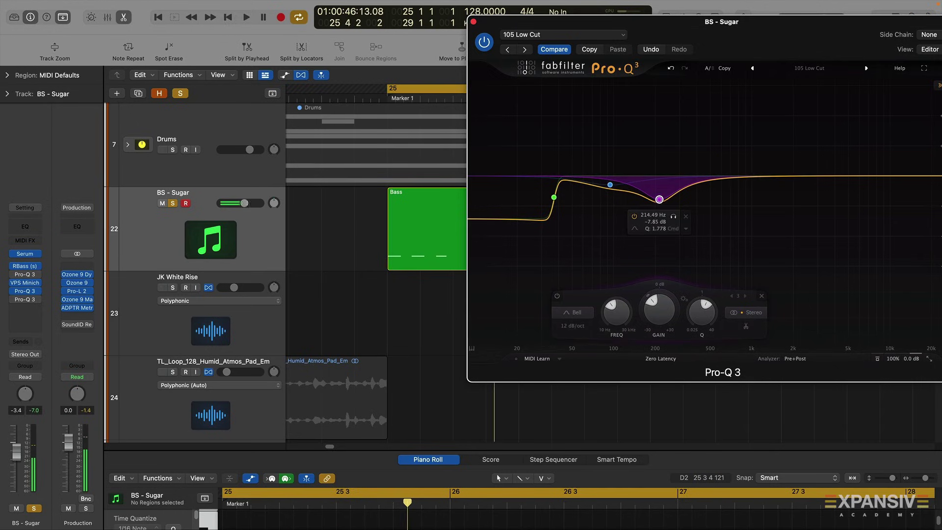
{"action": "key", "text": "space"}
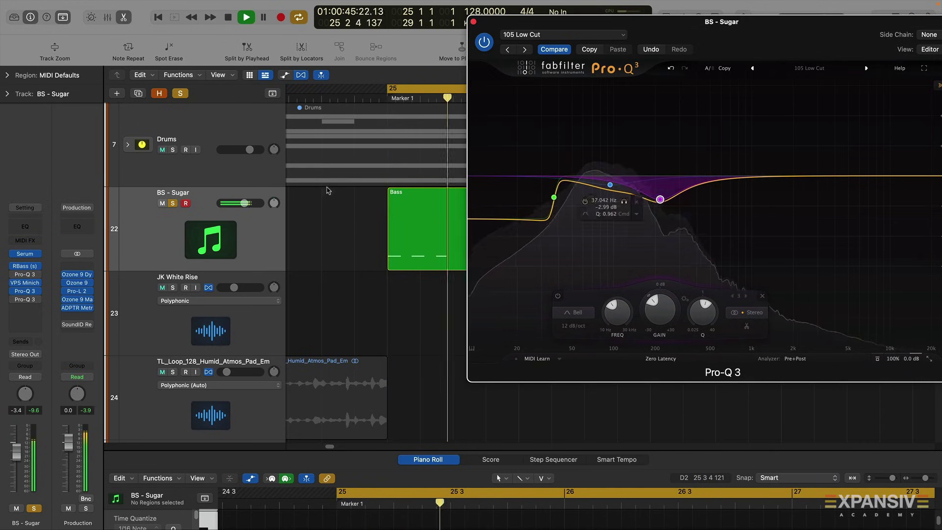
{"action": "left_click", "coordinate": [177, 153]}
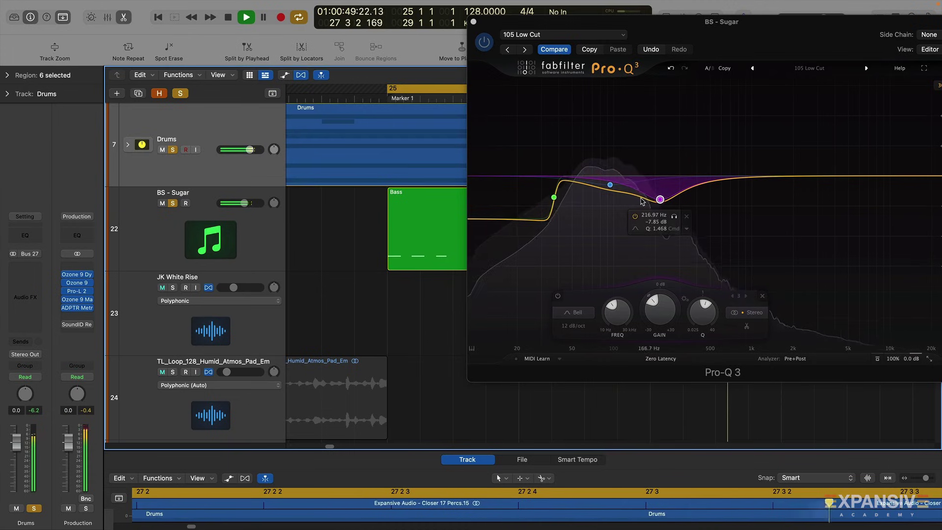
Step: Compare the mix with the reference in ADPTR Metric AB on the Production channel, then close it and stop playback
{"action": "left_click", "coordinate": [76, 307]}
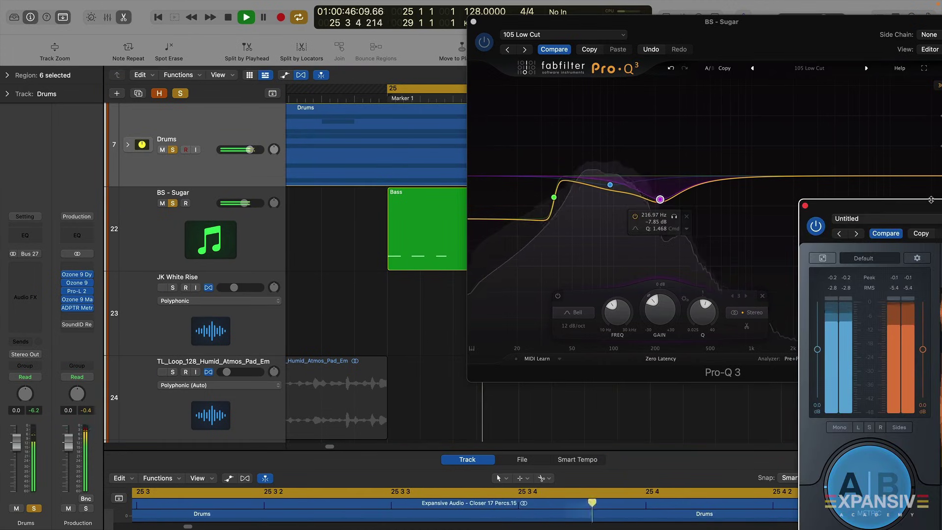
{"action": "left_click", "coordinate": [895, 483]}
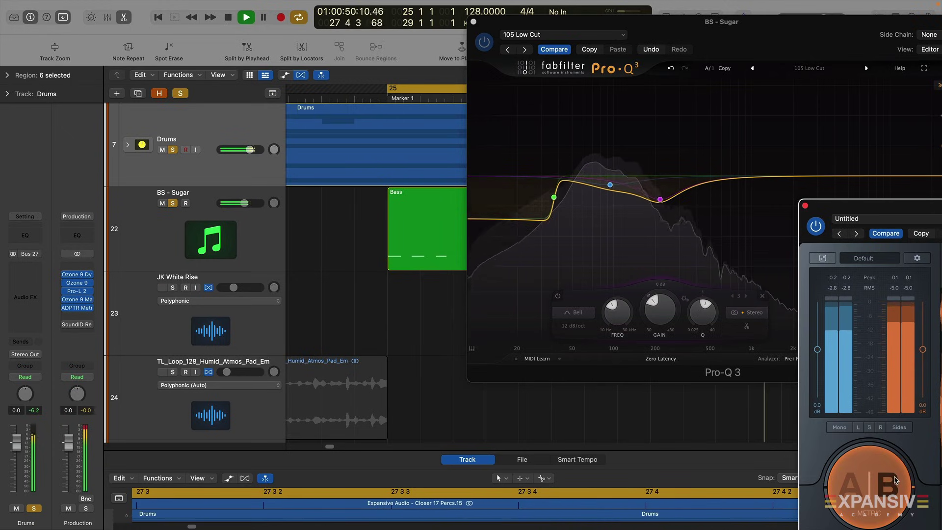
{"action": "left_click", "coordinate": [892, 459]}
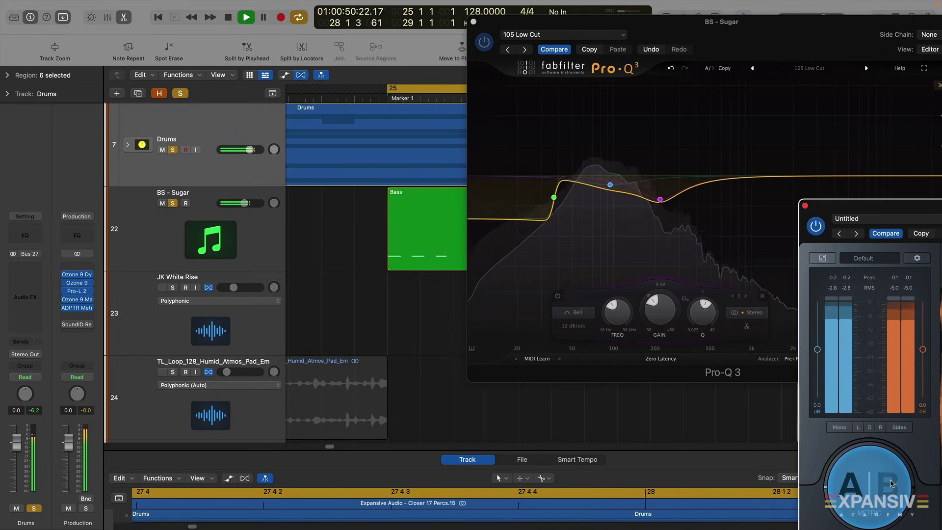
{"action": "left_click", "coordinate": [805, 206]}
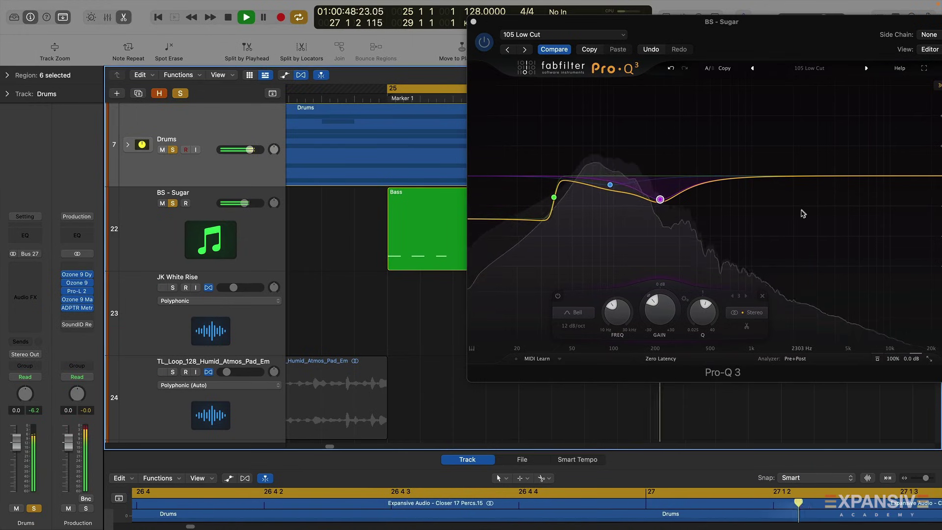
{"action": "key", "text": "space"}
Step: Put away the 105 Low Cut EQ and open the last Pro-Q 3 on BS - Sugar, switched on
{"action": "left_click_drag", "start_coordinate": [545, 31], "coordinate": [300, 55]}
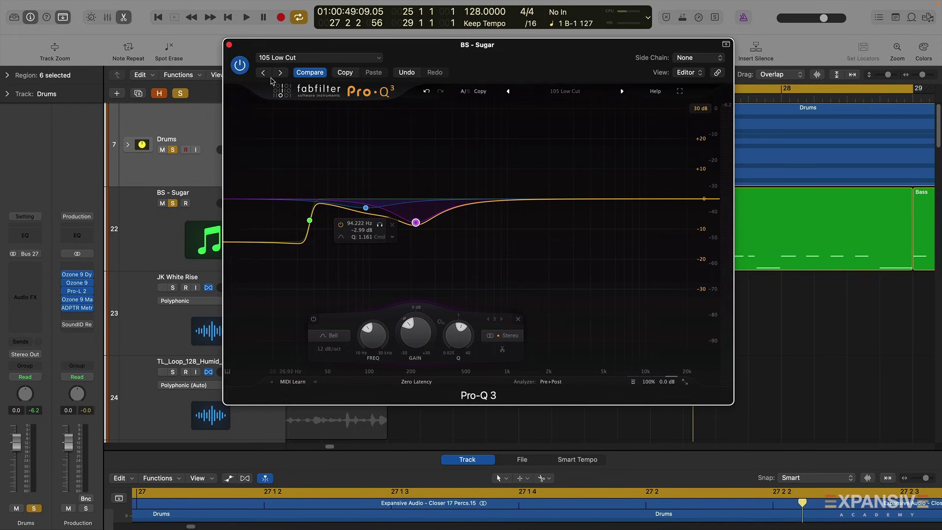
{"action": "left_click", "coordinate": [228, 44]}
{"action": "left_click", "coordinate": [236, 243]}
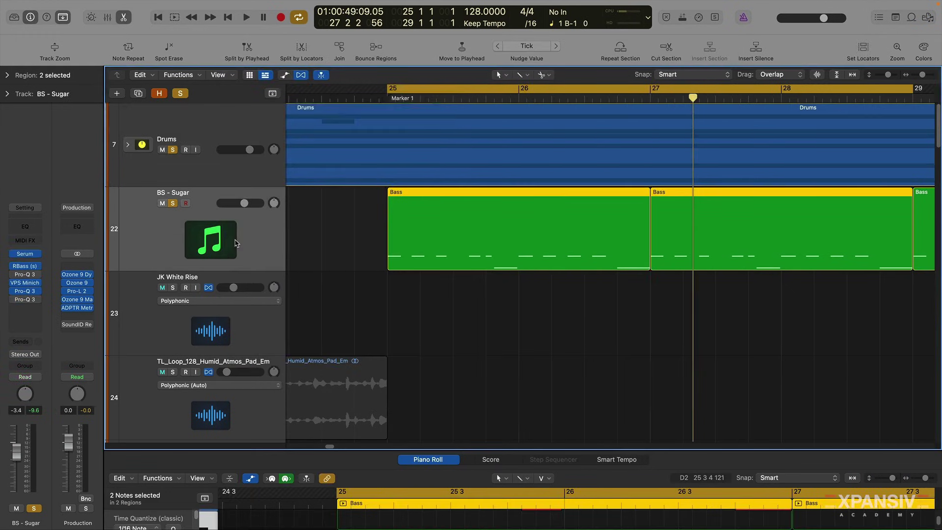
{"action": "left_click", "coordinate": [27, 300]}
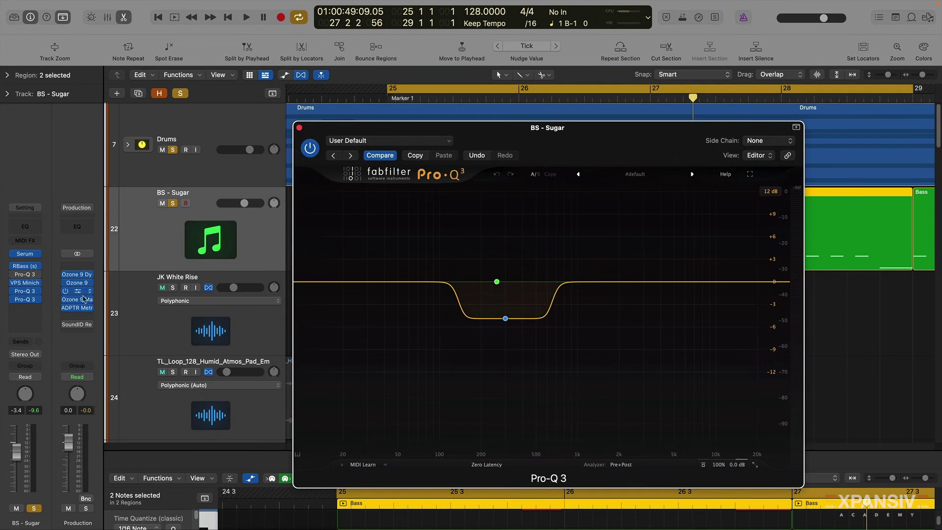
{"action": "left_click", "coordinate": [27, 293]}
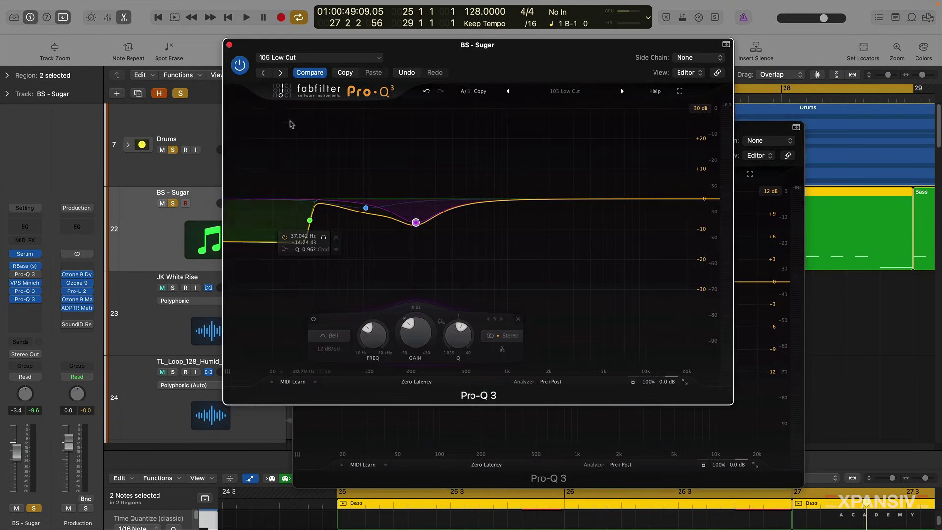
{"action": "left_click", "coordinate": [229, 44]}
Step: Play the bass and drums through the last Pro-Q 3 and examine its wide low-mid cut
{"action": "key", "text": "space"}
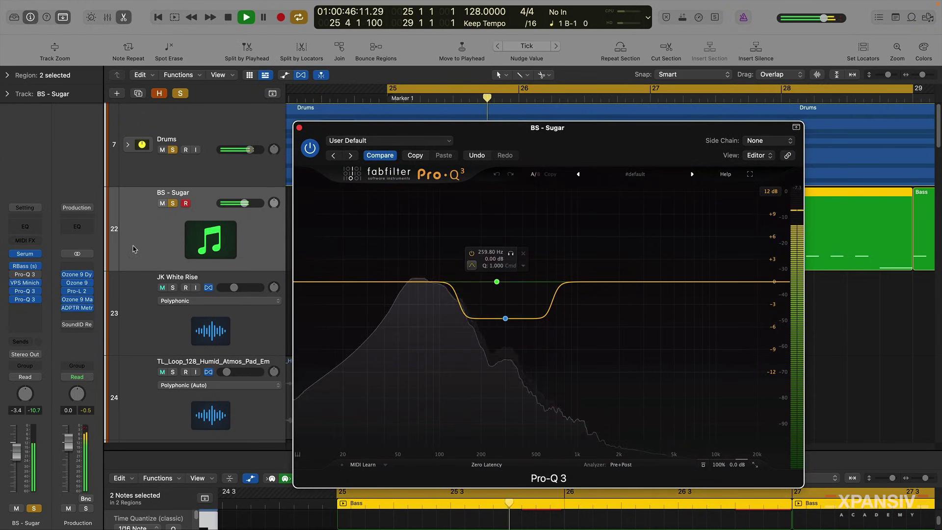
{"action": "key", "text": "space"}
{"action": "scroll", "coordinate": [529, 289], "scroll_direction": "down", "scroll_amount": 2}
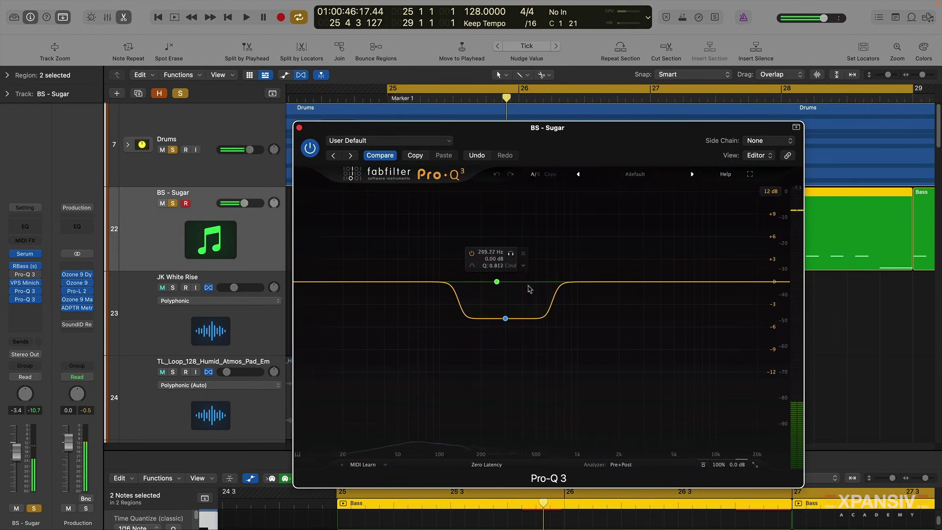
Step: Audition the flat 259.80 Hz band of the last Pro-Q 3 in isolation, with the full mix unsoloed and with BS - Sugar soloed
{"action": "left_click", "coordinate": [173, 203]}
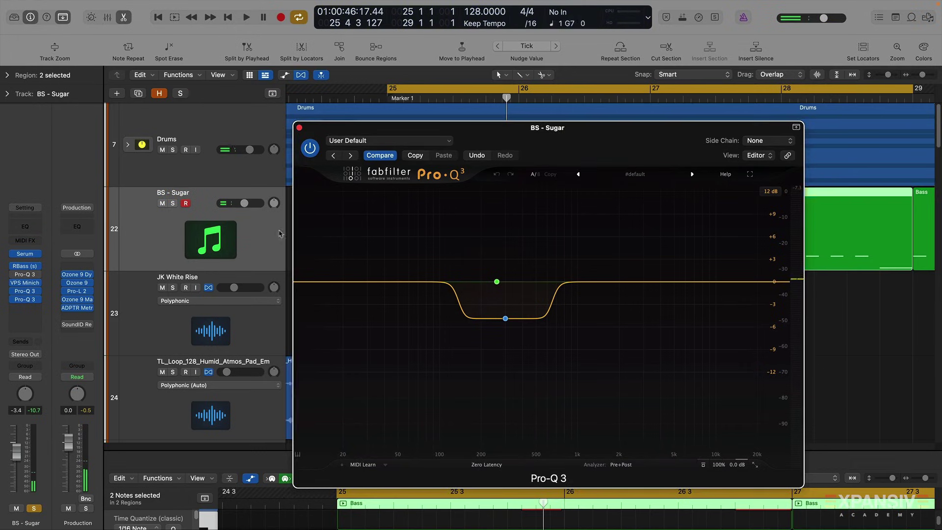
{"action": "left_click", "coordinate": [513, 252]}
{"action": "key", "text": "space"}
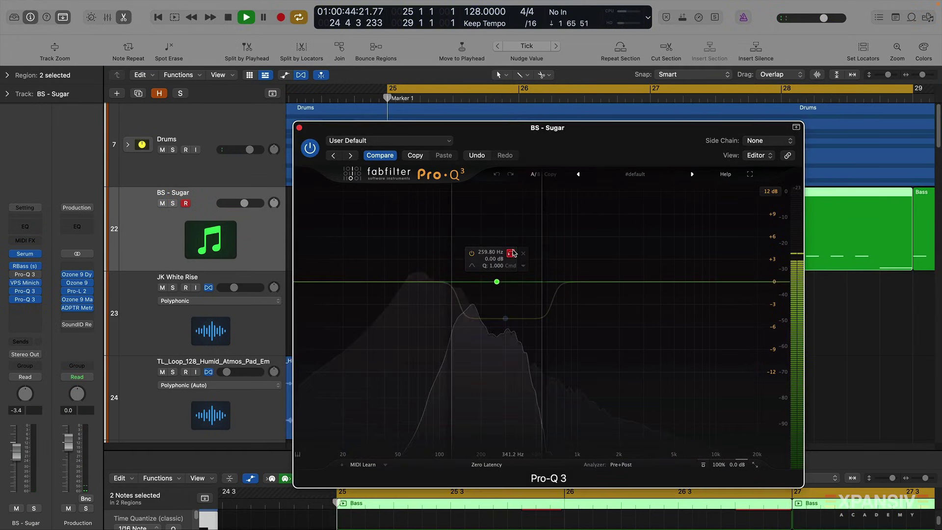
{"action": "left_click", "coordinate": [173, 203]}
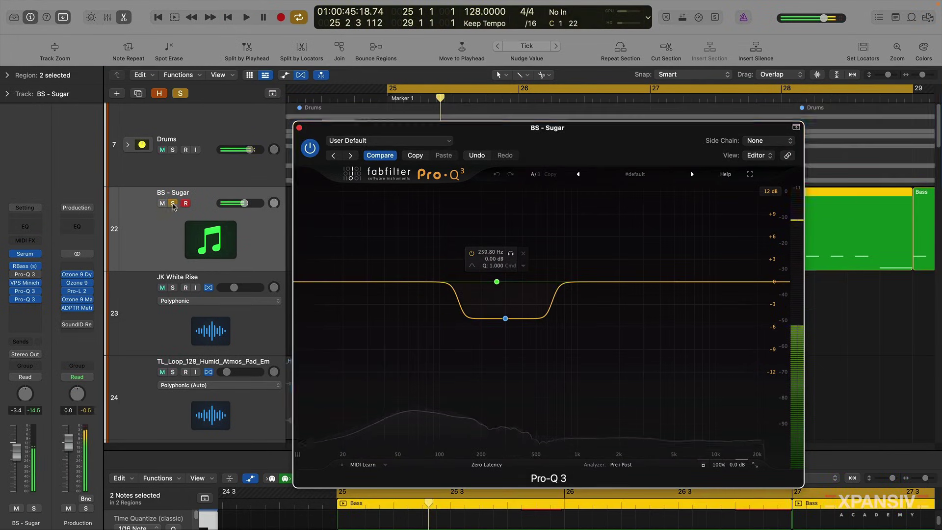
{"action": "left_click", "coordinate": [510, 253]}
{"action": "key", "text": "space"}
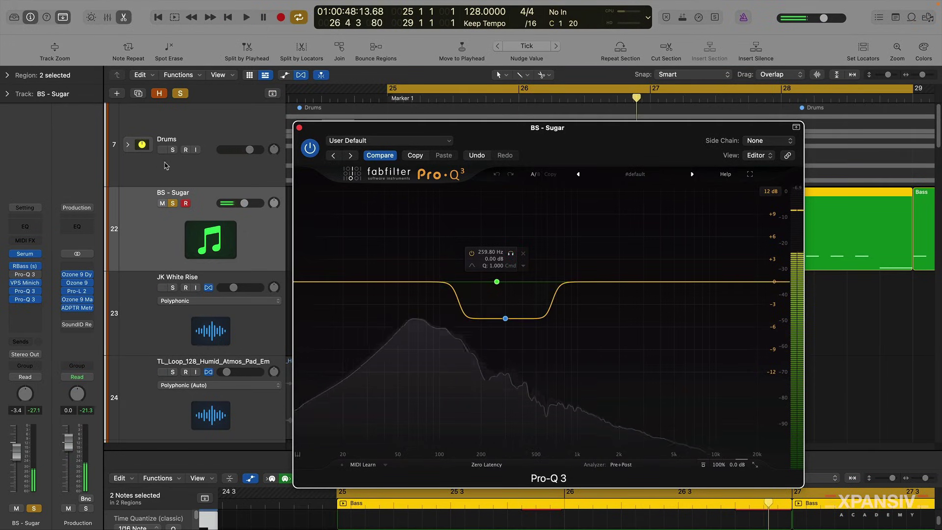
Step: Expand the Drums stack to solo the Kick alongside BS - Sugar, play them together, and collapse the stack
{"action": "key", "text": "space"}
{"action": "left_click", "coordinate": [127, 145]}
{"action": "left_click", "coordinate": [127, 144]}
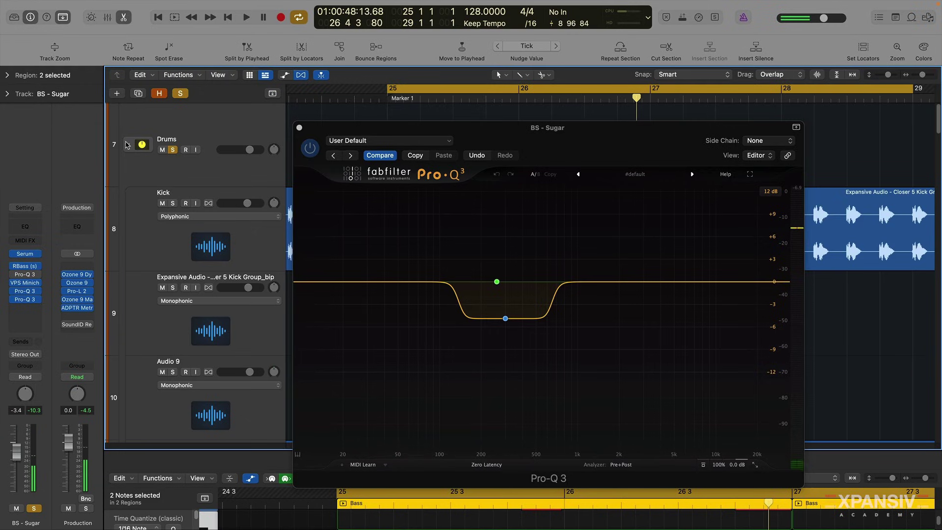
{"action": "left_click", "coordinate": [175, 143]}
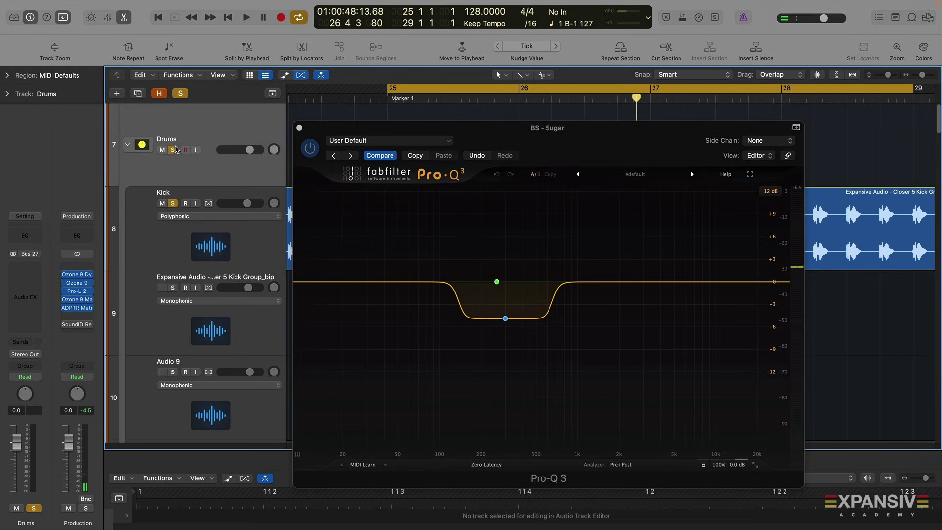
{"action": "key", "text": "space"}
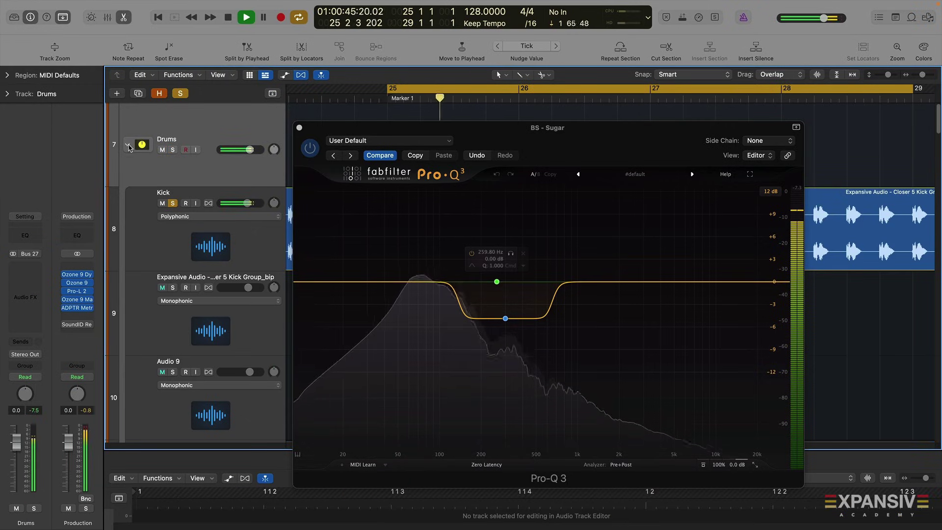
{"action": "left_click", "coordinate": [128, 145]}
Step: Compare the kick and bass with the 299.72 Hz, -4.90 dB cut bypassed and enabled, leaving the cut enabled
{"action": "left_click", "coordinate": [480, 336]}
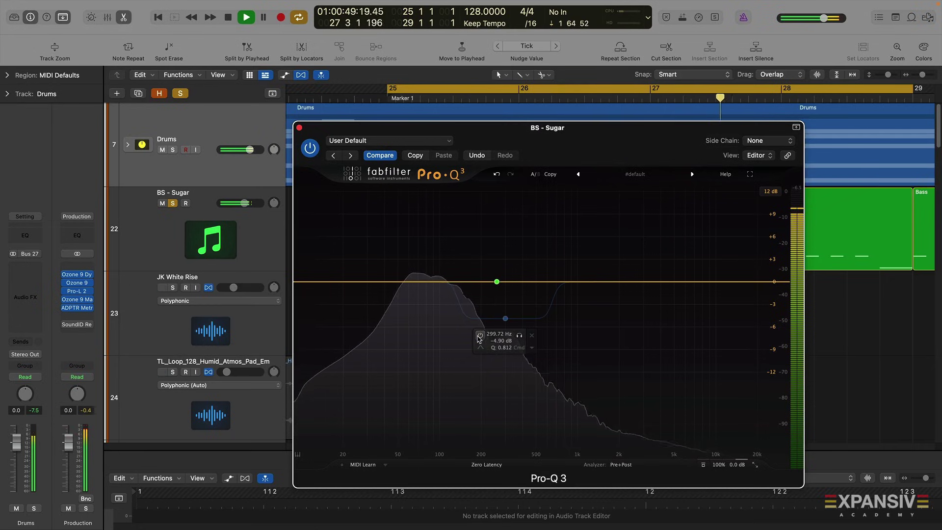
{"action": "left_click", "coordinate": [480, 336]}
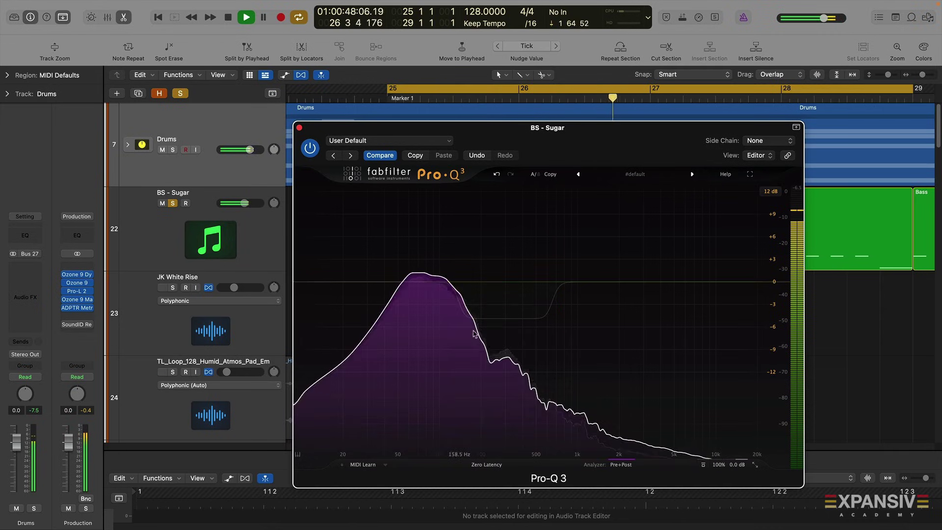
{"action": "left_click", "coordinate": [524, 266]}
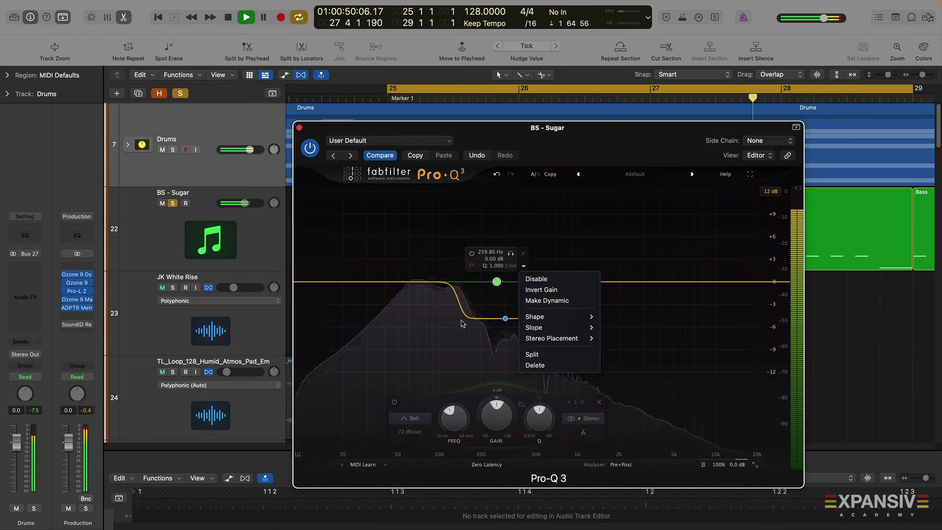
{"action": "left_click", "coordinate": [480, 316]}
{"action": "left_click", "coordinate": [478, 335]}
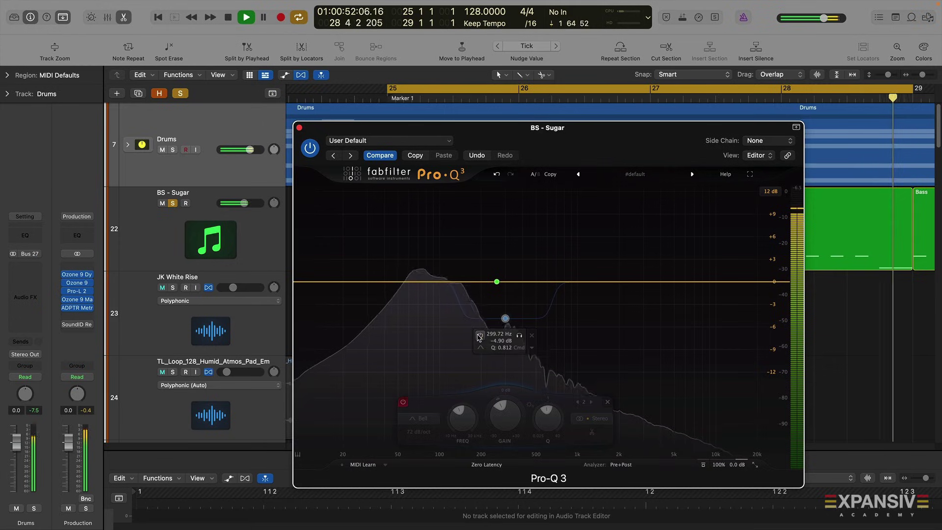
{"action": "left_click", "coordinate": [478, 336]}
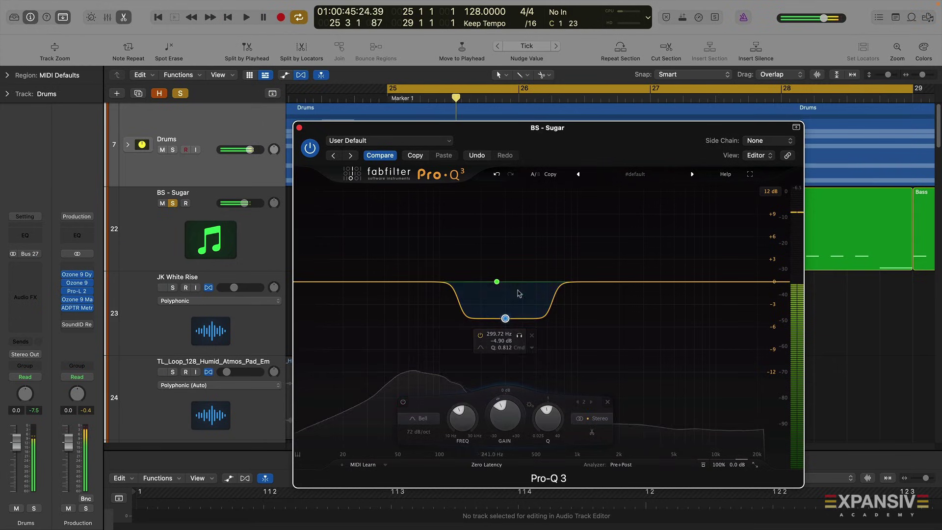
Step: Listen to only the range around 259.80 Hz in the last Pro-Q 3 while the Kick and BS - Sugar play soloed
{"action": "left_click", "coordinate": [497, 282]}
{"action": "left_click", "coordinate": [510, 253]}
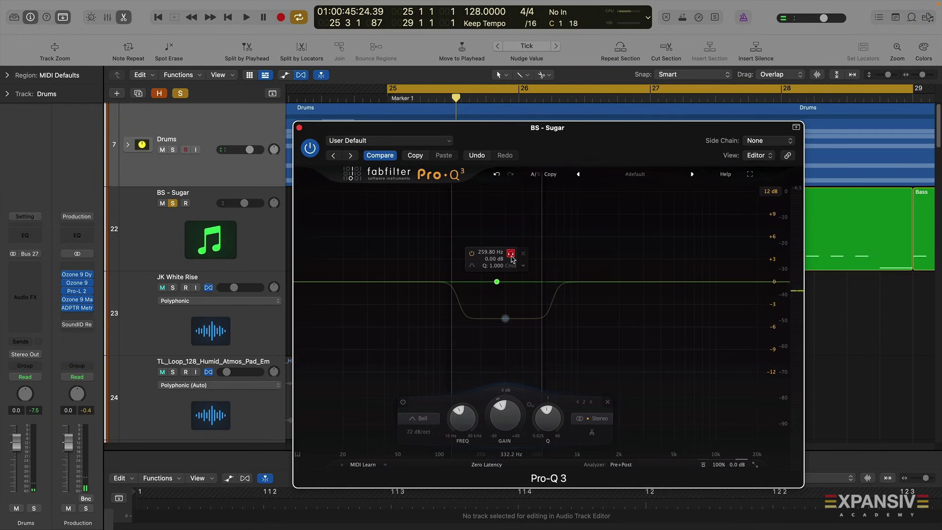
{"action": "key", "text": "space"}
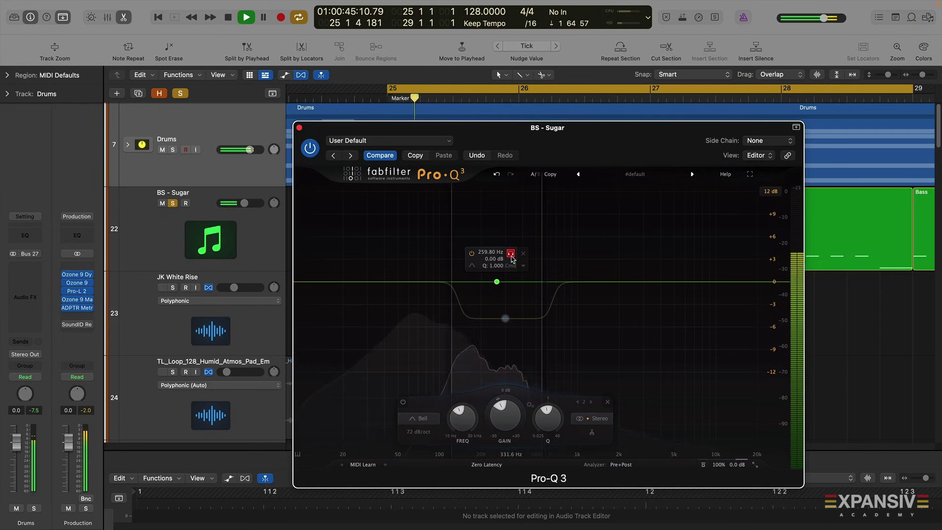
{"action": "left_click", "coordinate": [511, 254]}
{"action": "key", "text": "space"}
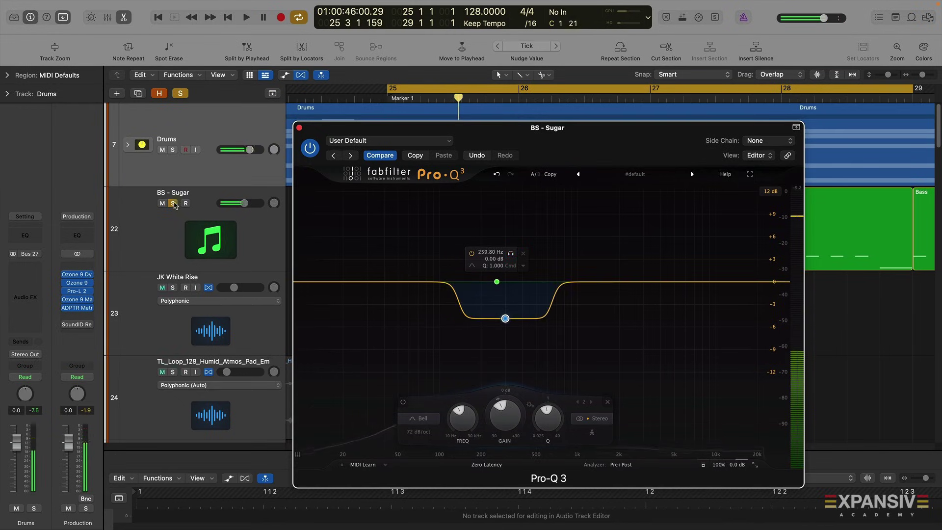
Step: Clear the solos and play the full mix with BS - Sugar's last Pro-Q 3 off and on, leaving it on and closing it
{"action": "left_click", "coordinate": [172, 203]}
{"action": "left_click", "coordinate": [203, 248]}
{"action": "key", "text": "space"}
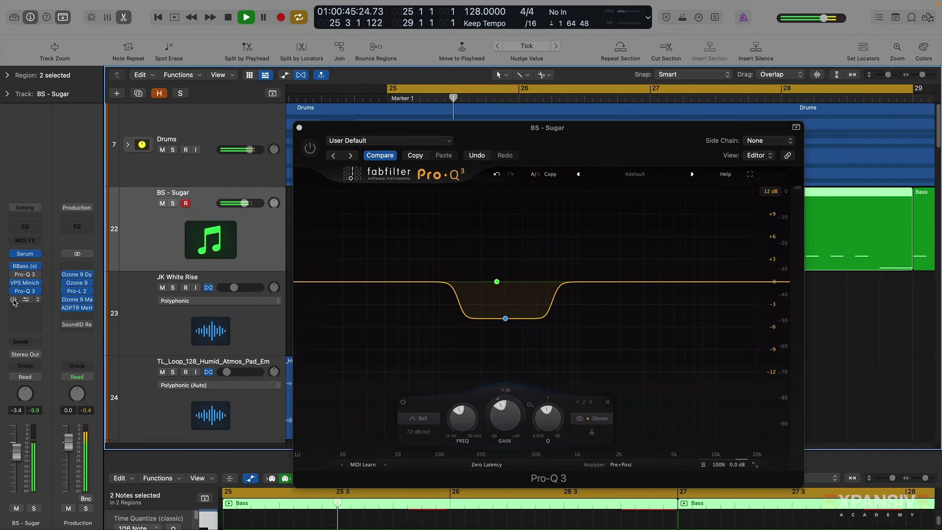
{"action": "left_click", "coordinate": [13, 300]}
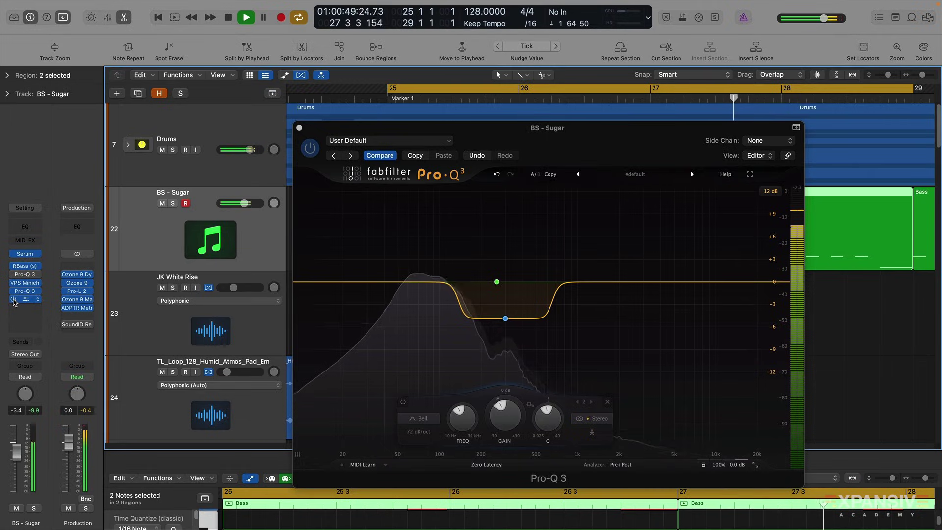
{"action": "key", "text": "space"}
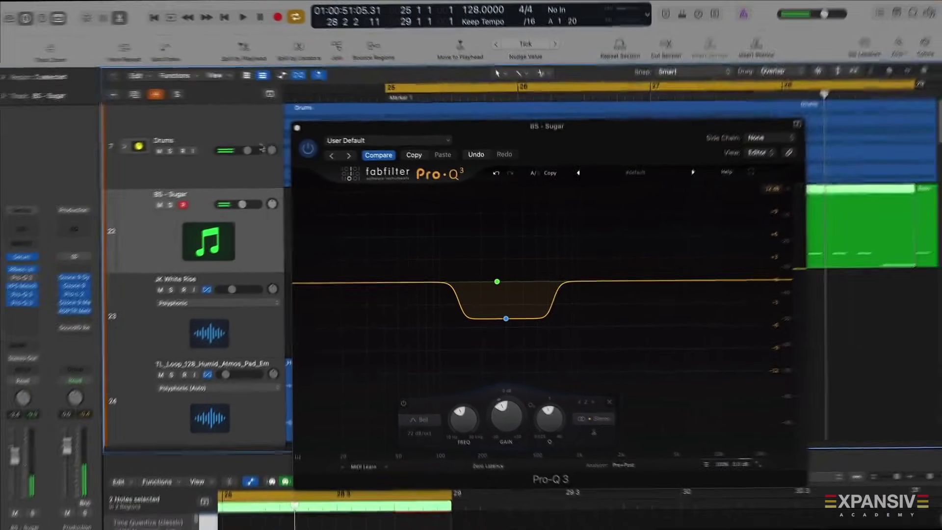
{"action": "left_click", "coordinate": [299, 128]}
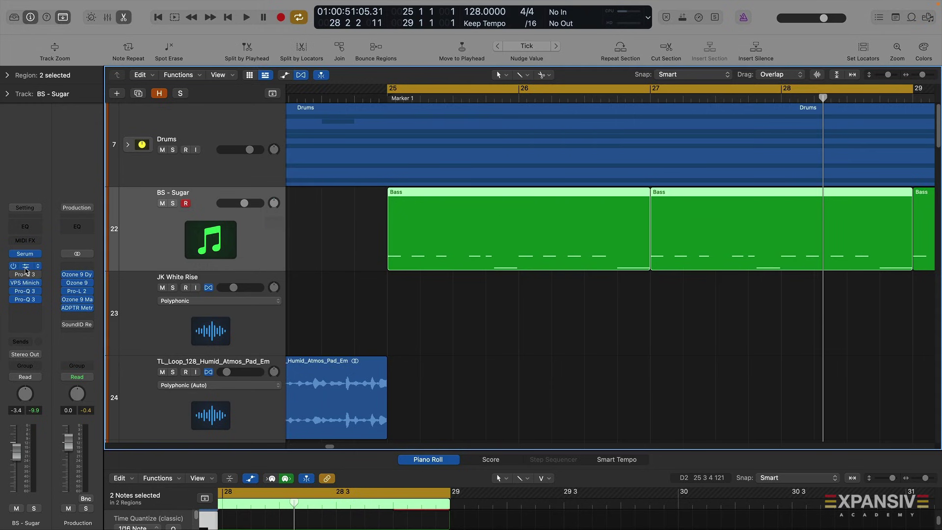
Step: Review the RBass, VPS Minichain and 105 Low Cut Pro-Q 3 settings on BS - Sugar, and close their windows
{"action": "left_click", "coordinate": [25, 267]}
{"action": "left_click", "coordinate": [27, 283]}
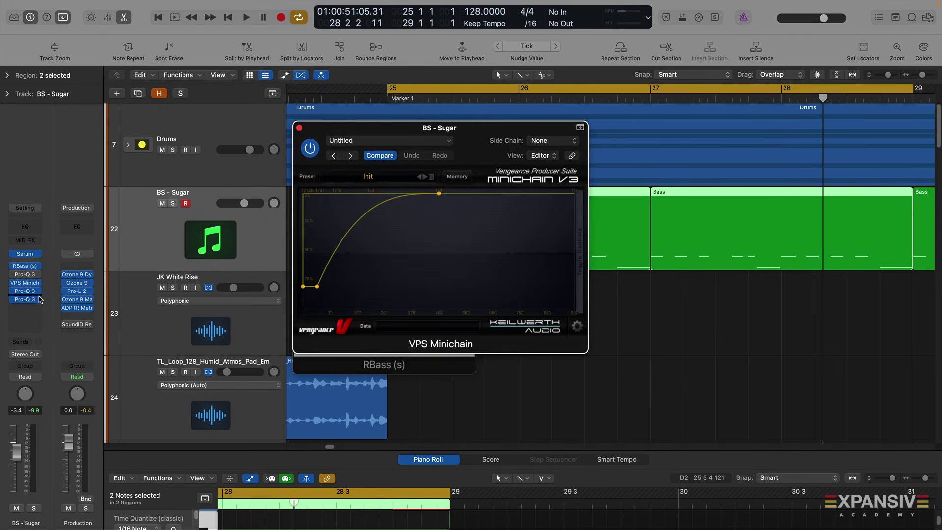
{"action": "left_click", "coordinate": [28, 291]}
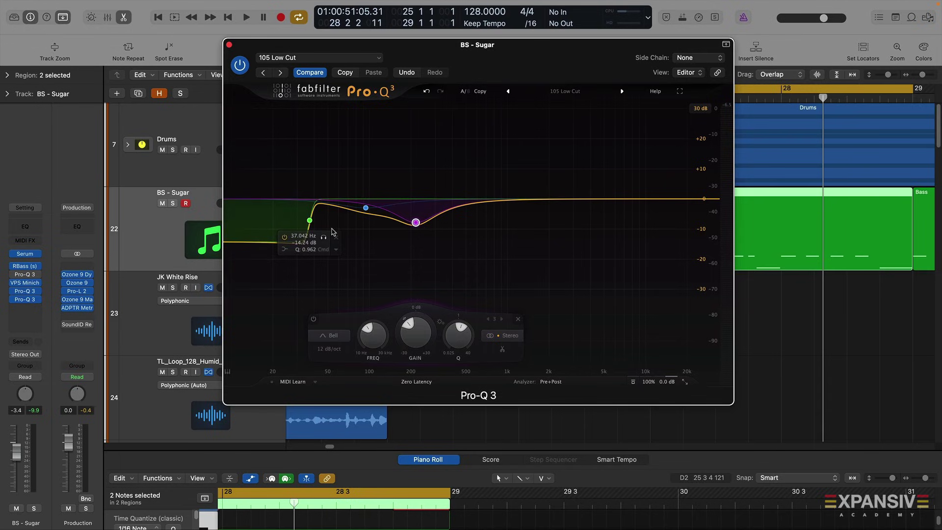
{"action": "left_click", "coordinate": [229, 45]}
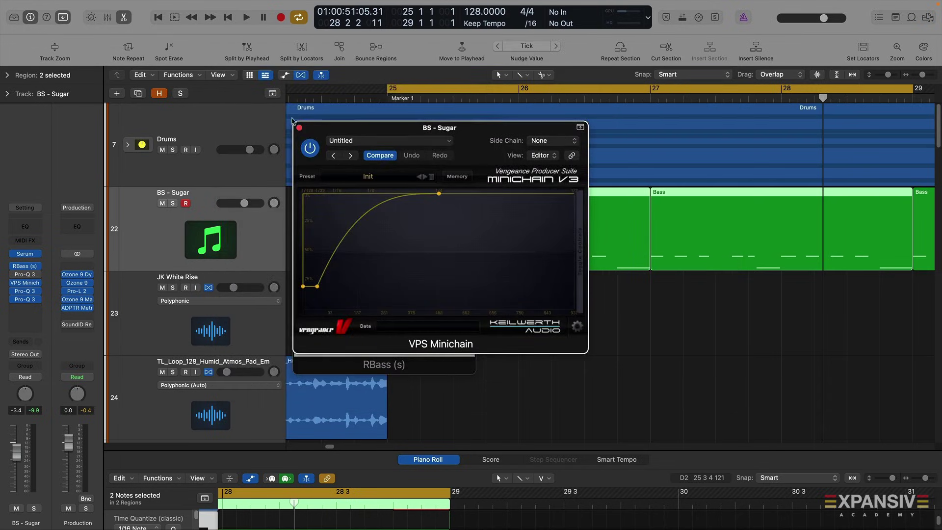
{"action": "left_click", "coordinate": [299, 128]}
{"action": "left_click", "coordinate": [295, 126]}
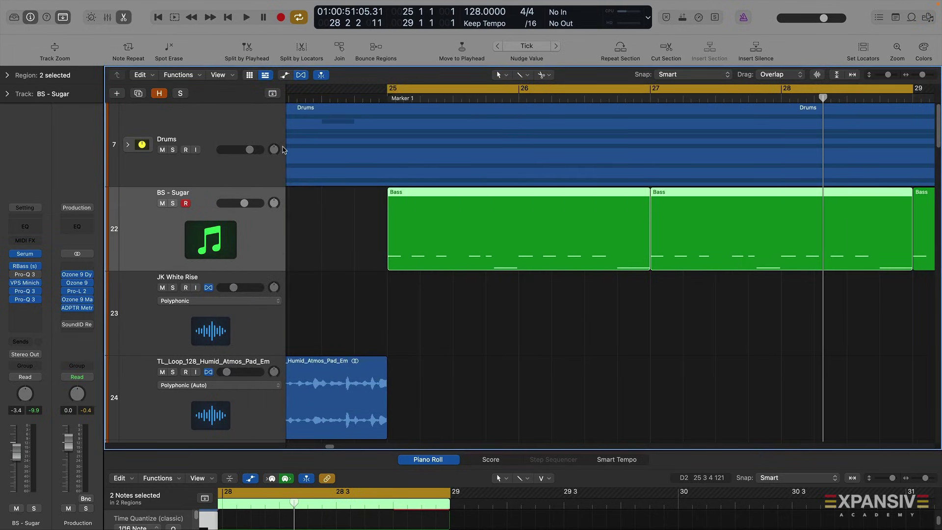